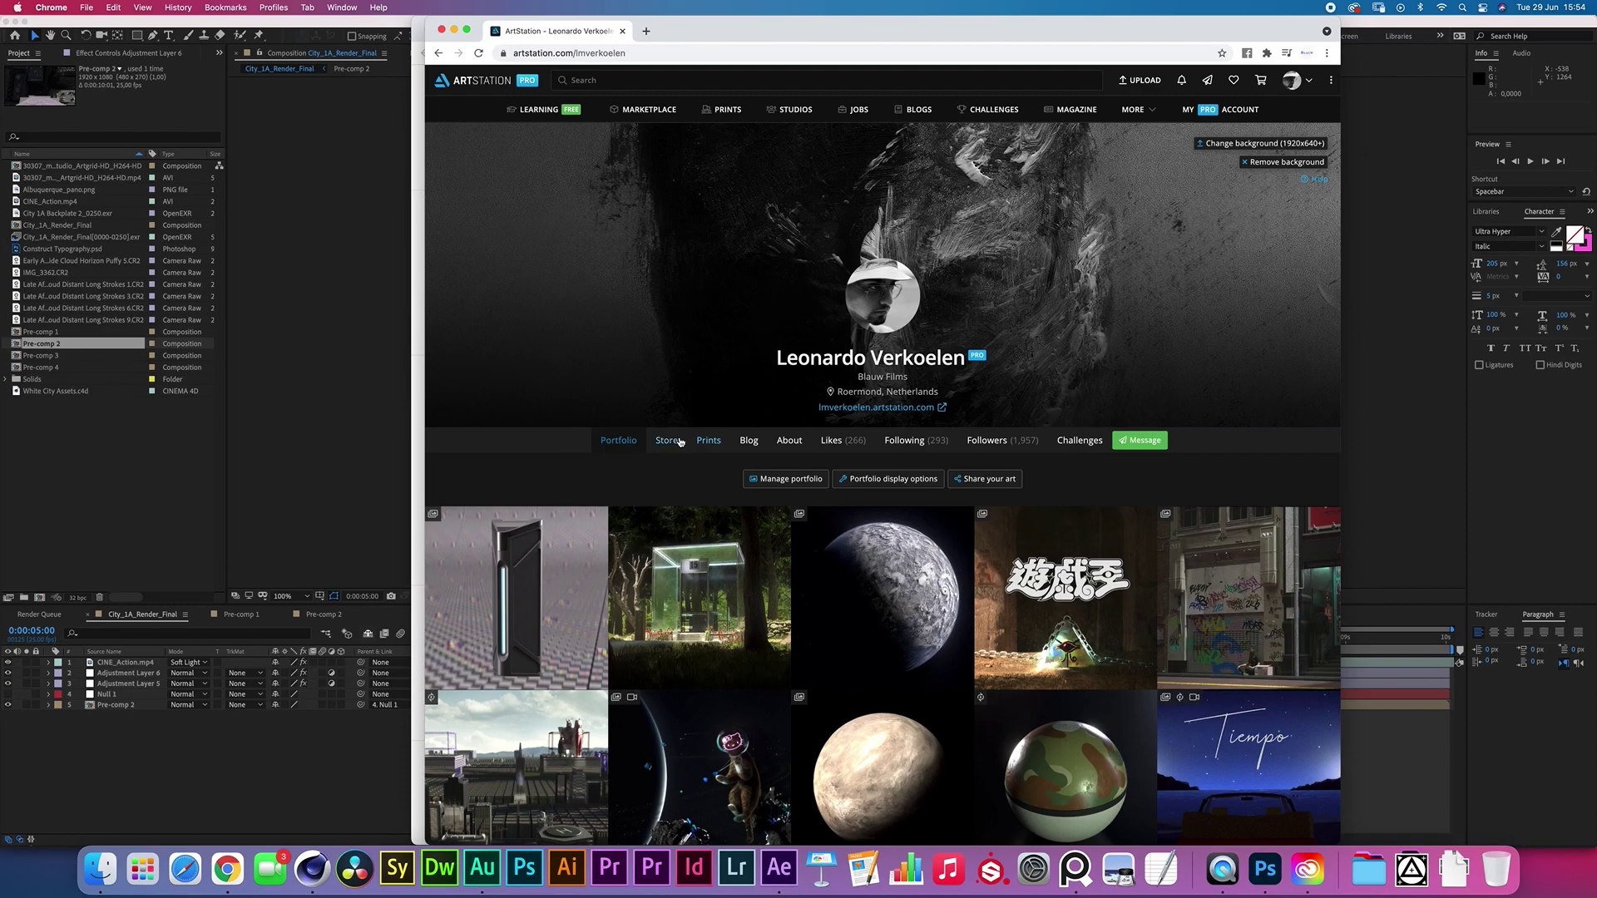
- Open the Con-Struct! City Buildings Pack page from the creator's ArtStation store, then switch to Cinema 4D
click(667, 440)
scroll(709, 449, down, 3)
click(711, 450)
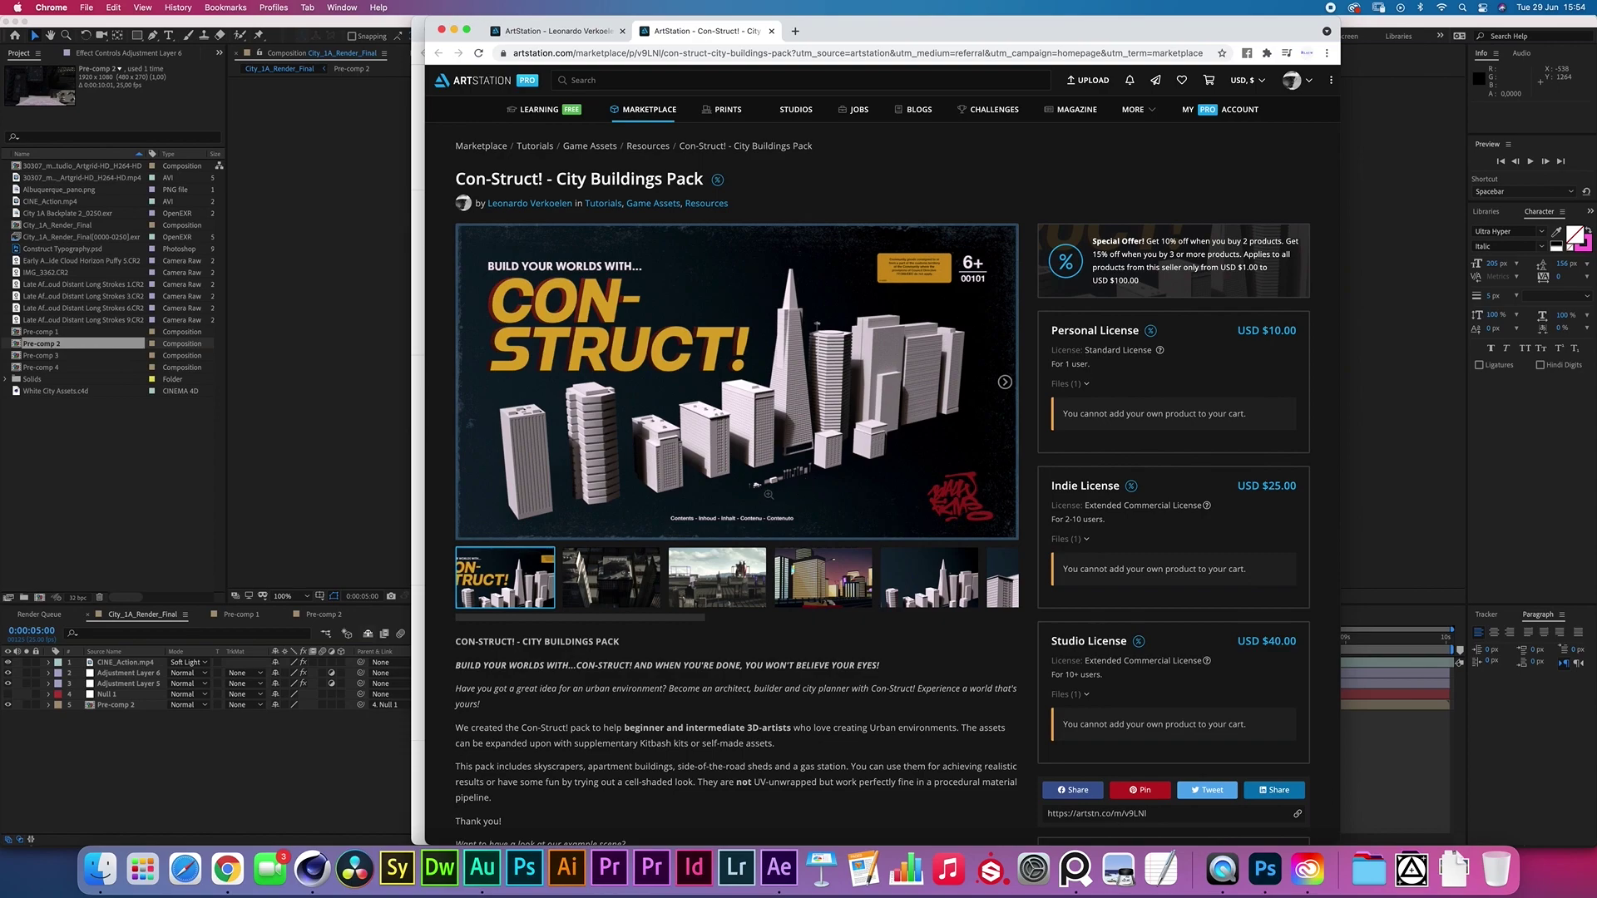
key(super+Tab)
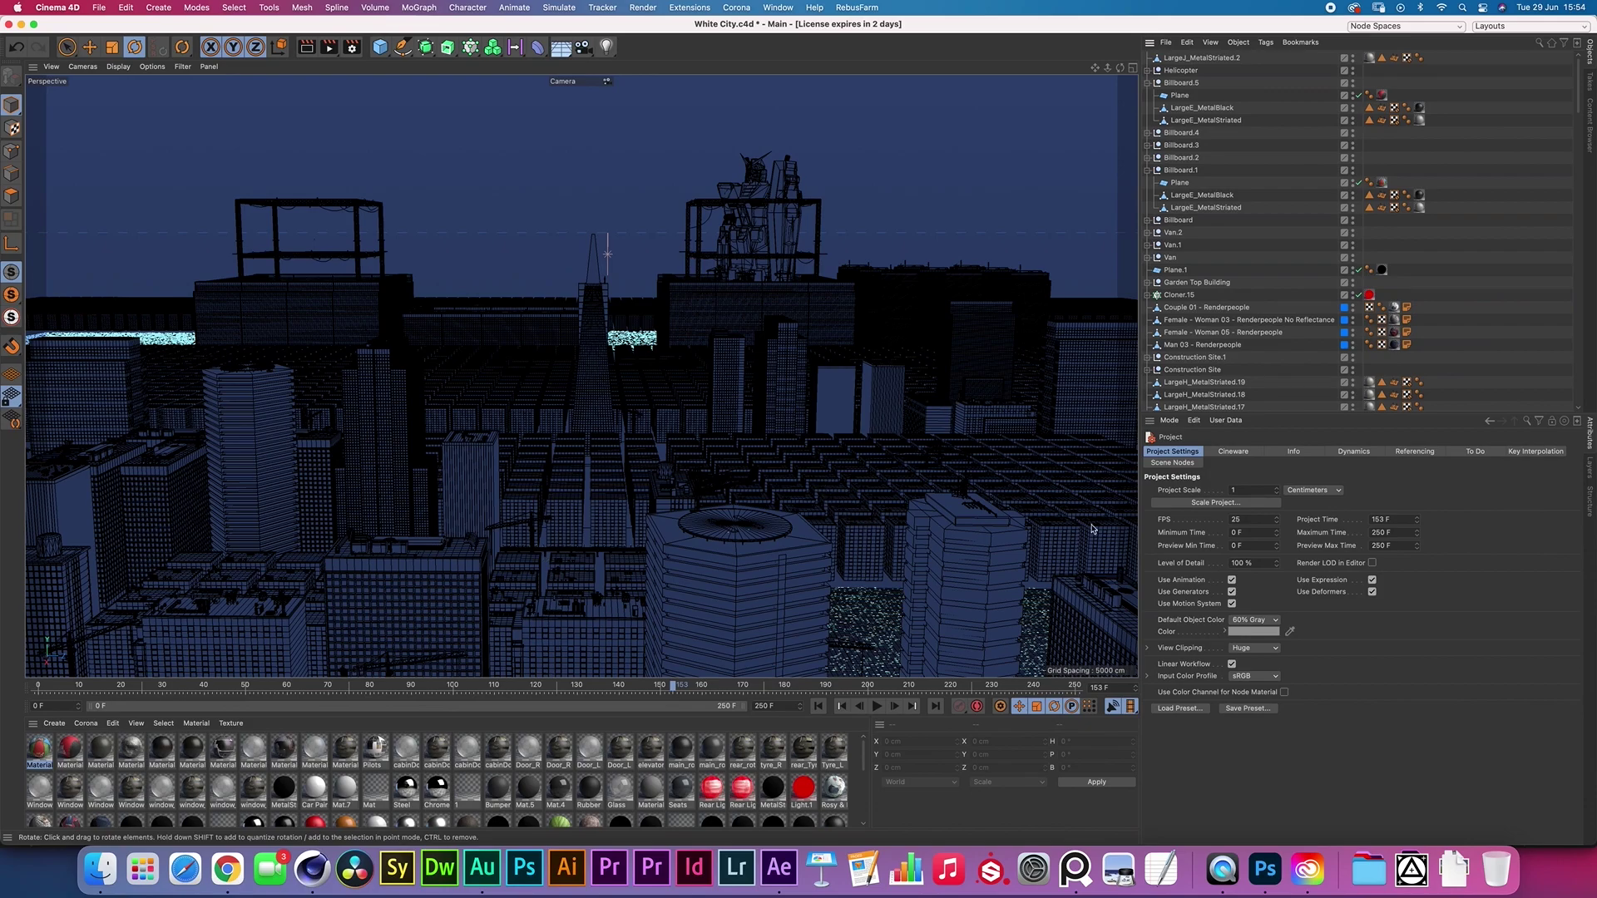
- Inspect the city building cloners and Cube.5, deselect all, and return to the ArtStation page
click(1051, 546)
scroll(1192, 262, down, 4)
scroll(1191, 263, down, 3)
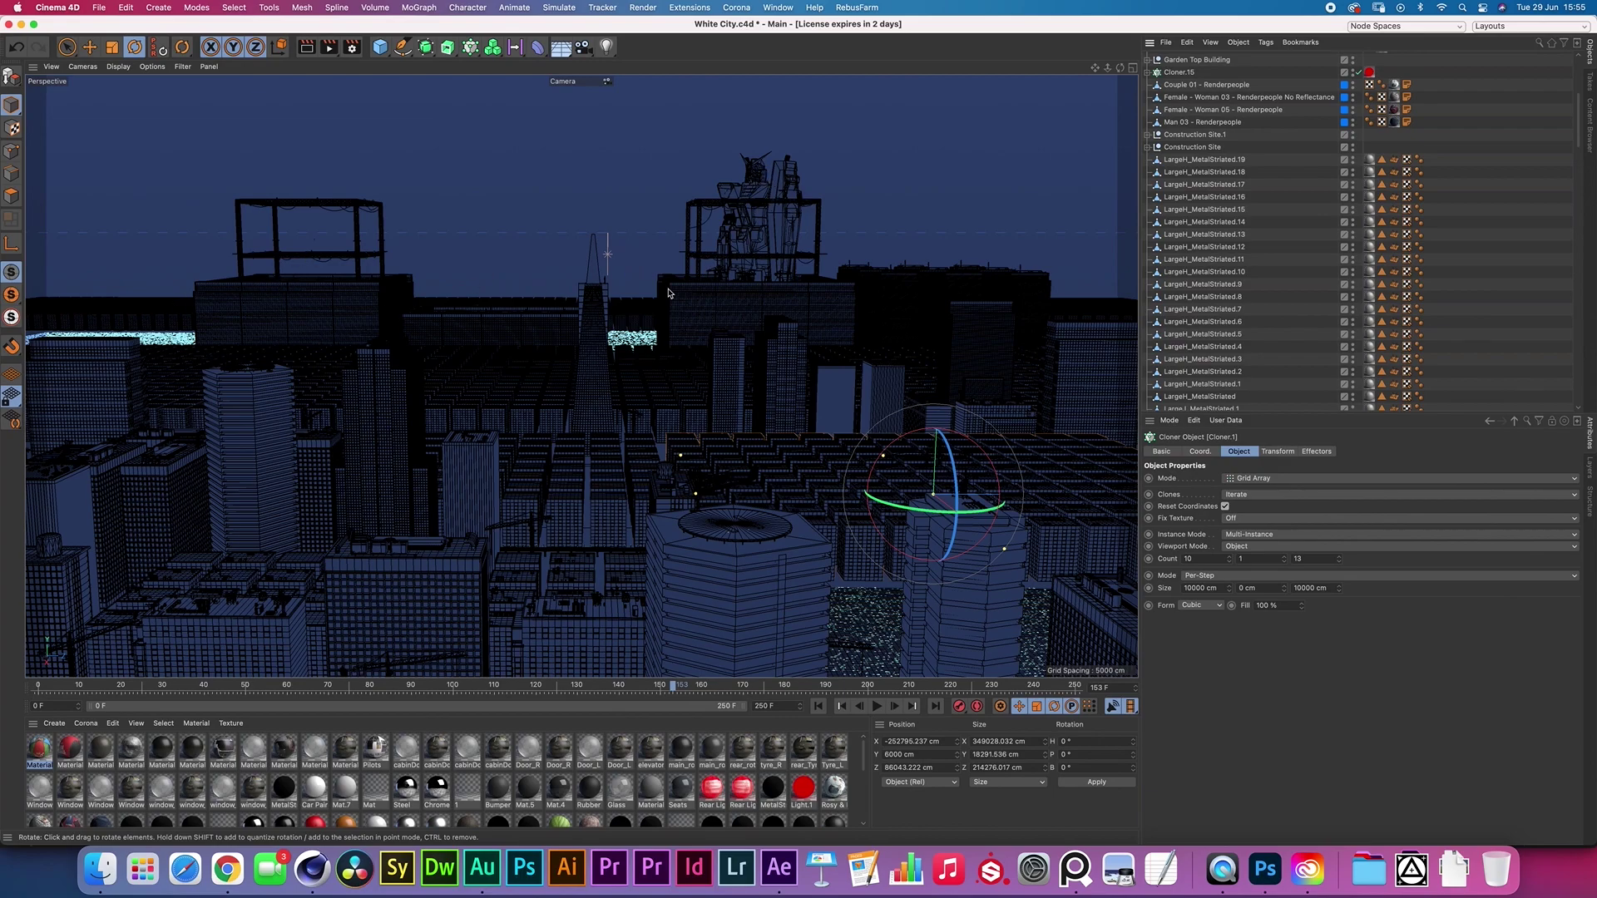
click(693, 322)
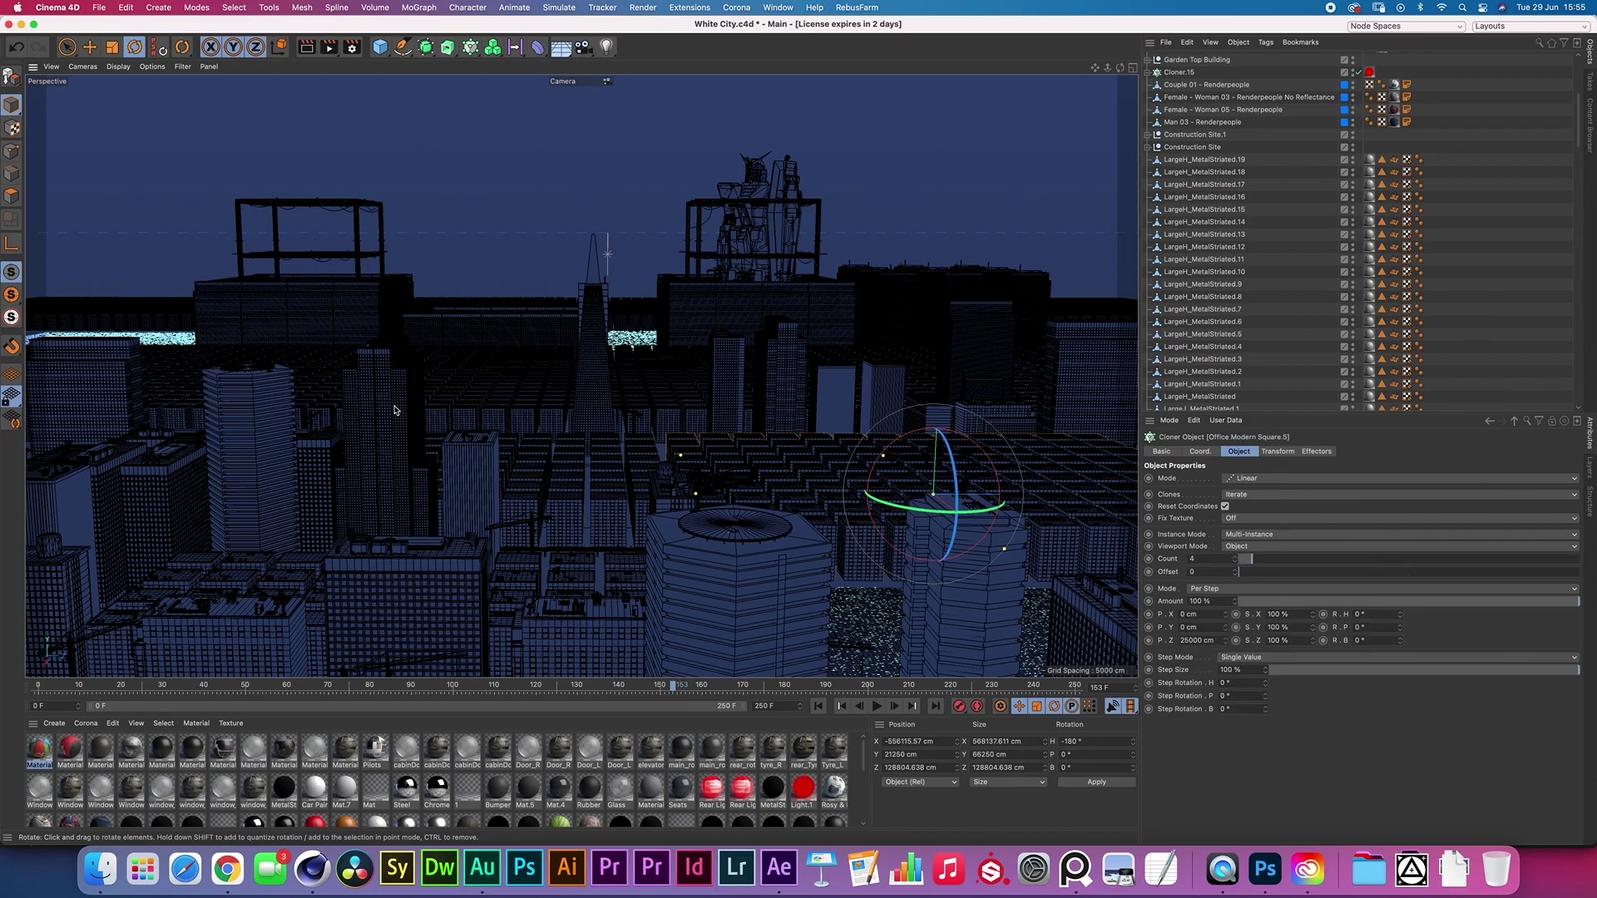
click(408, 436)
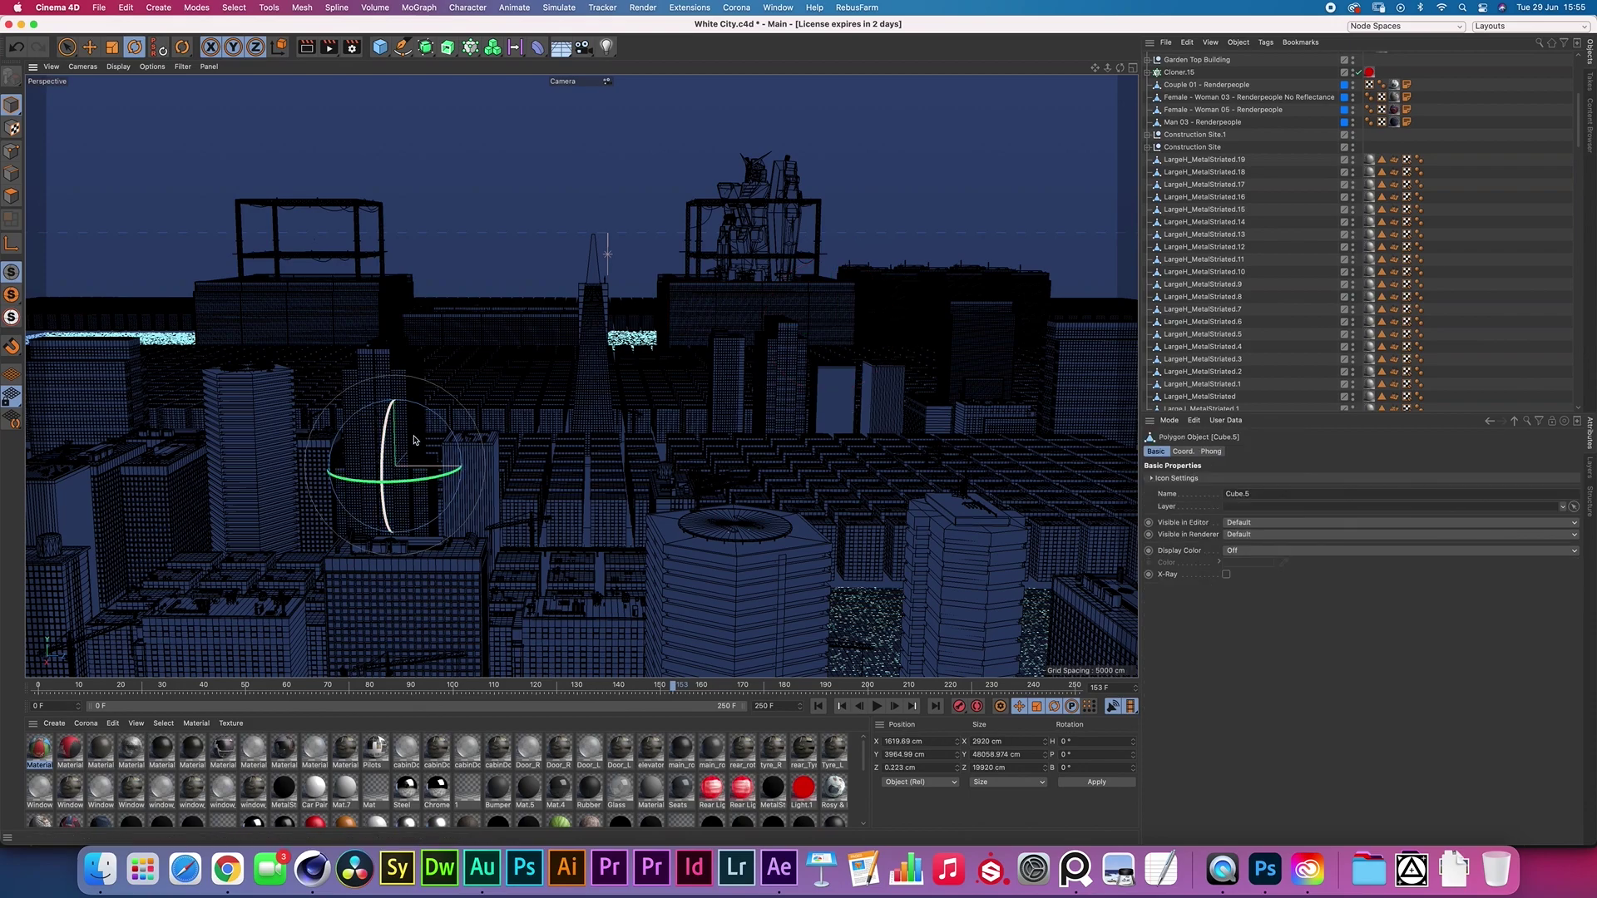
click(735, 313)
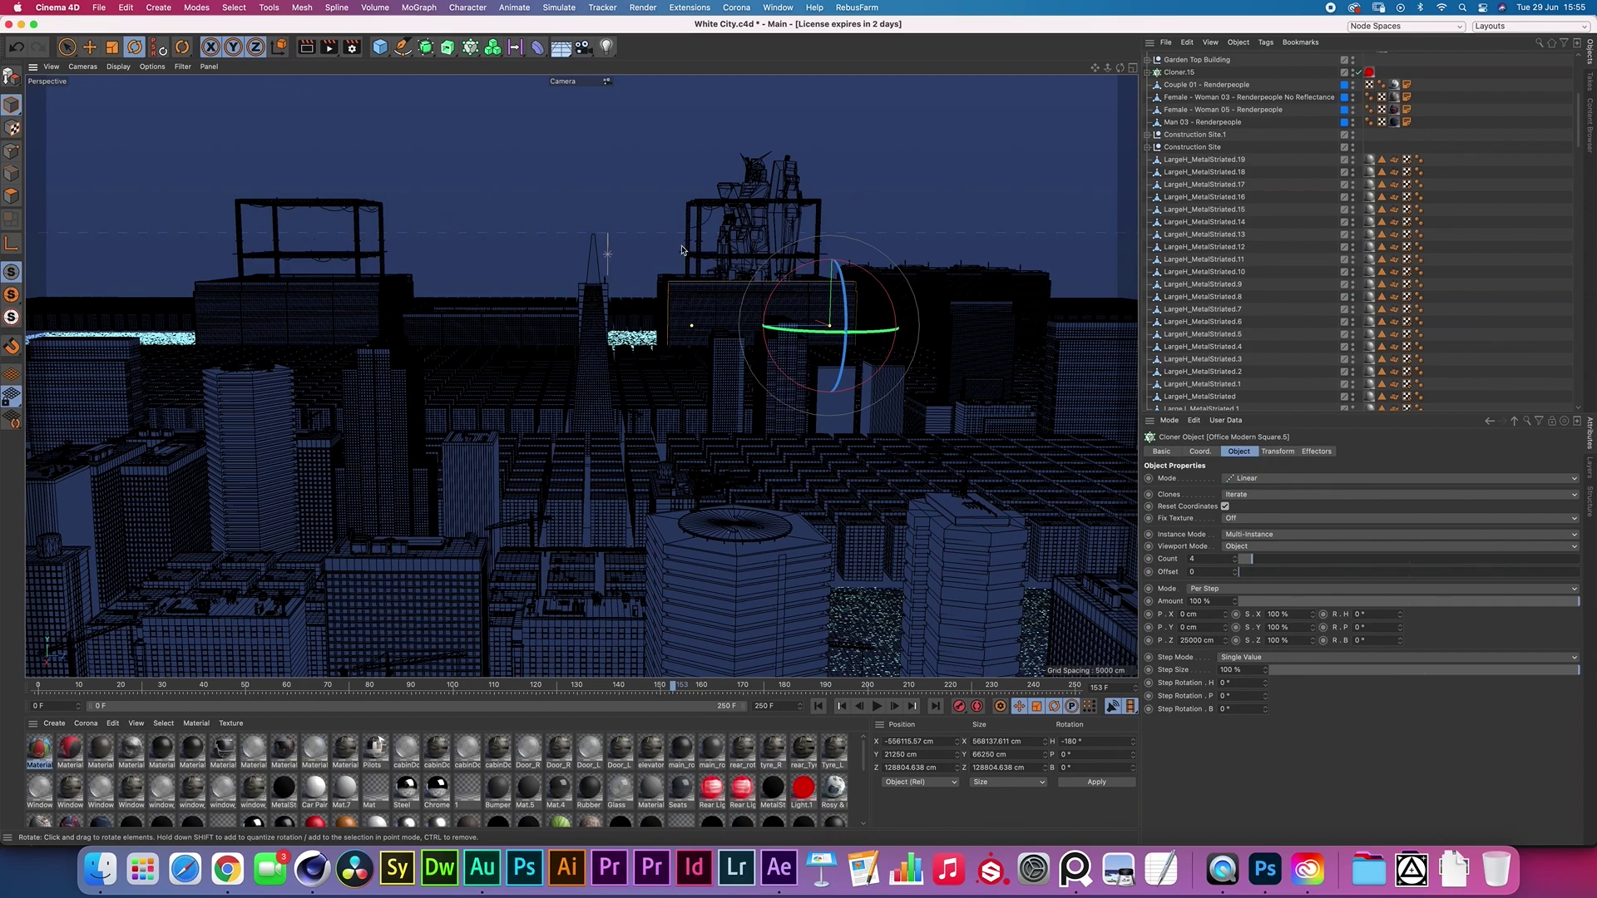
click(645, 247)
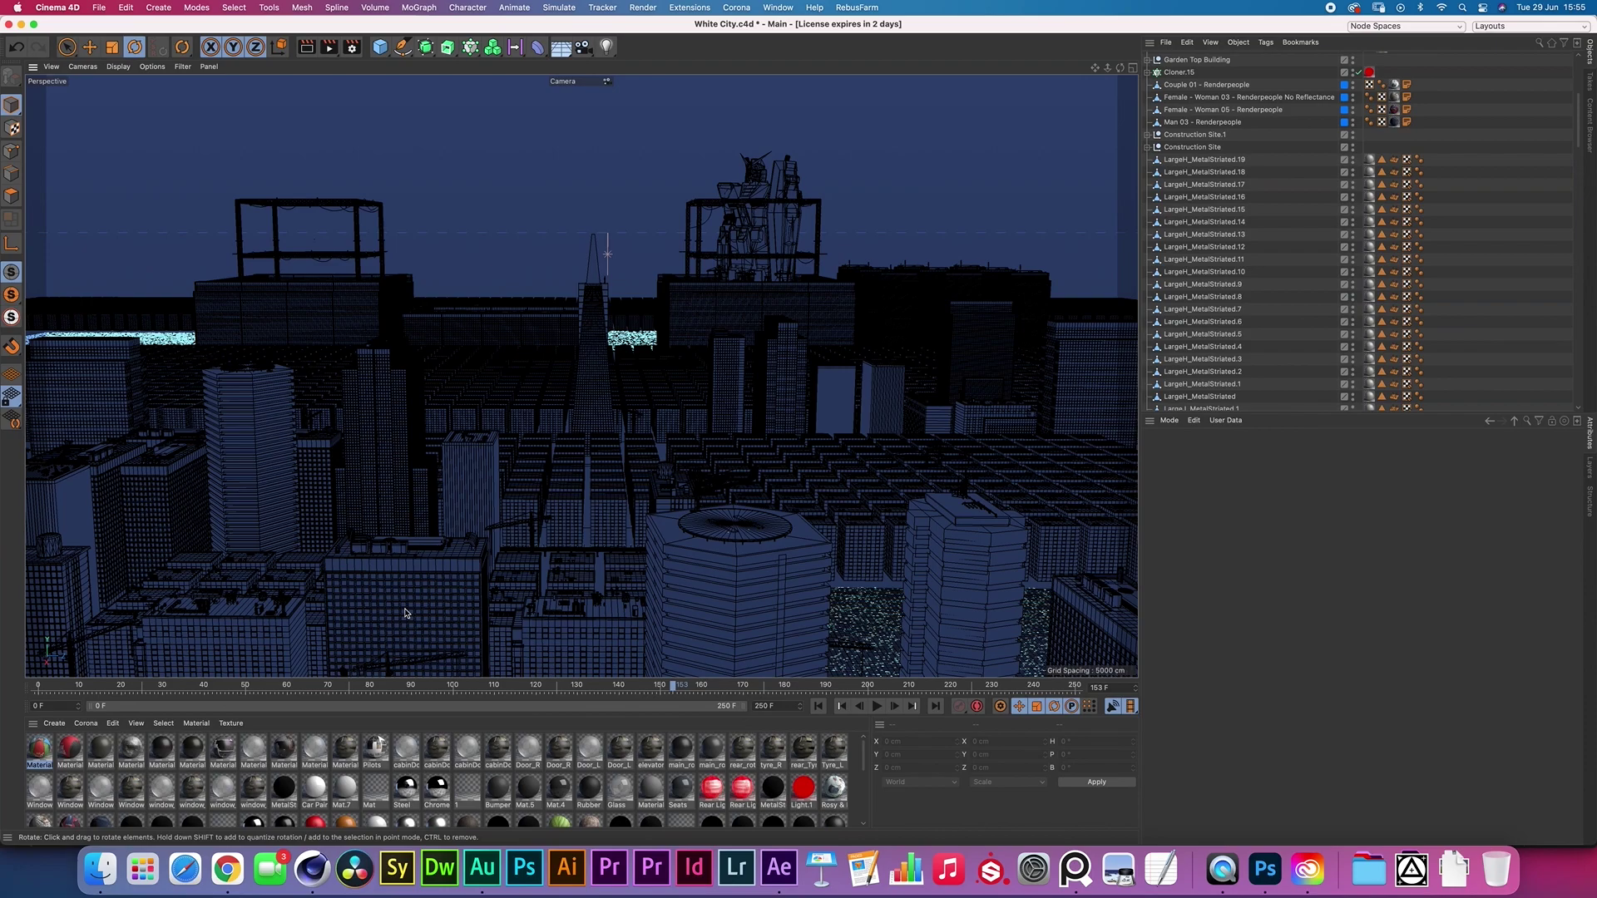
key(super+Tab)
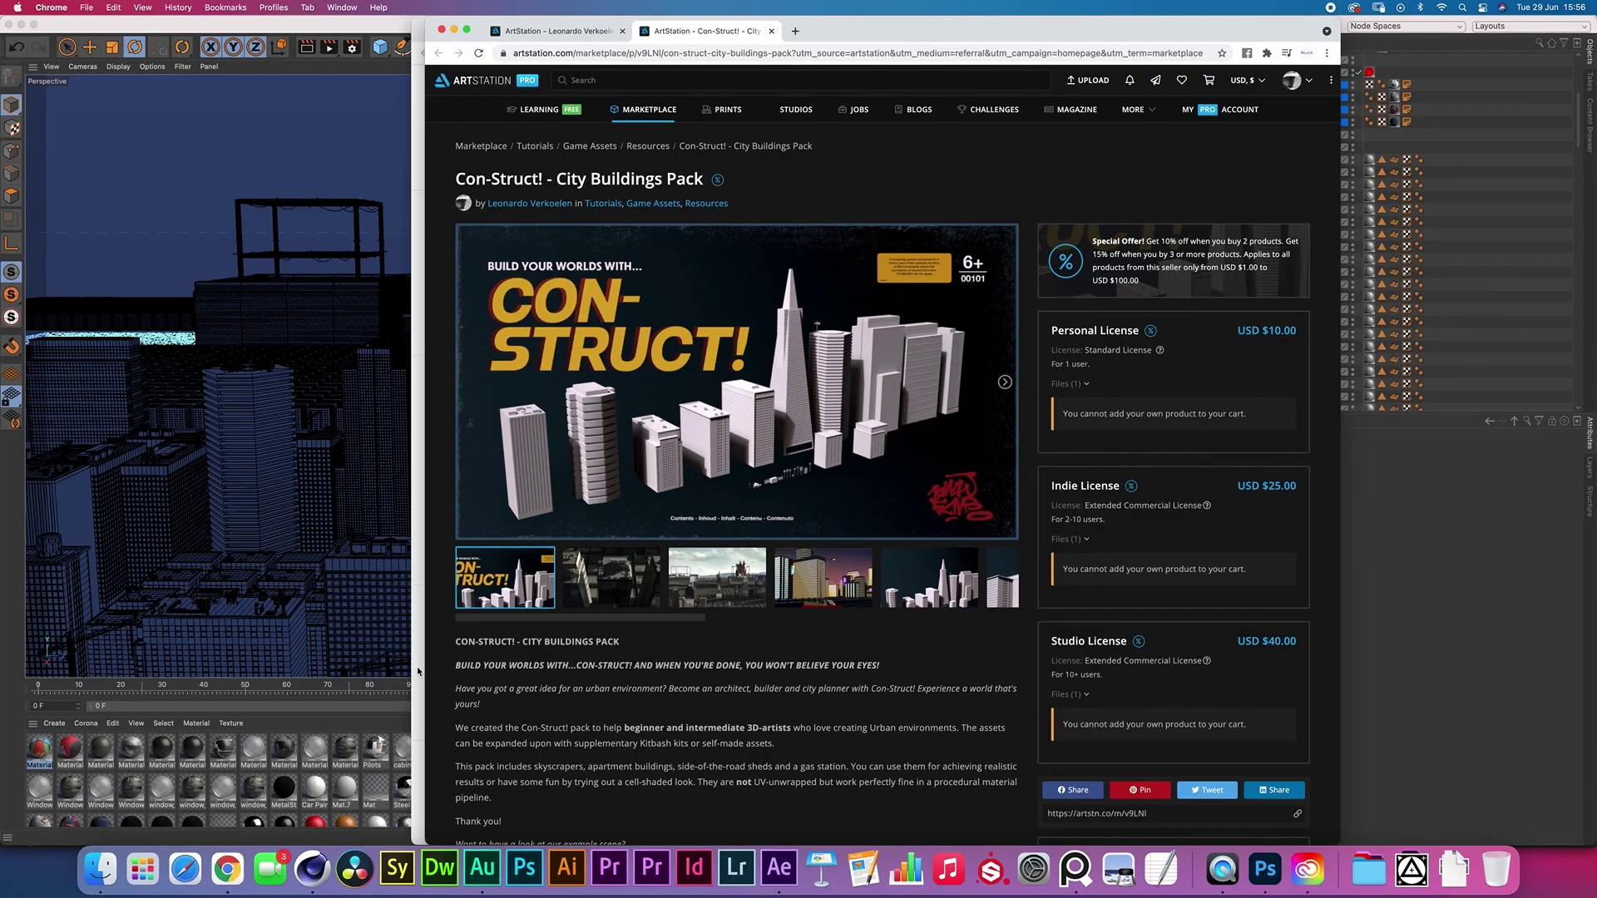
- Switch from Chrome back to After Effects via the Dock
click(779, 867)
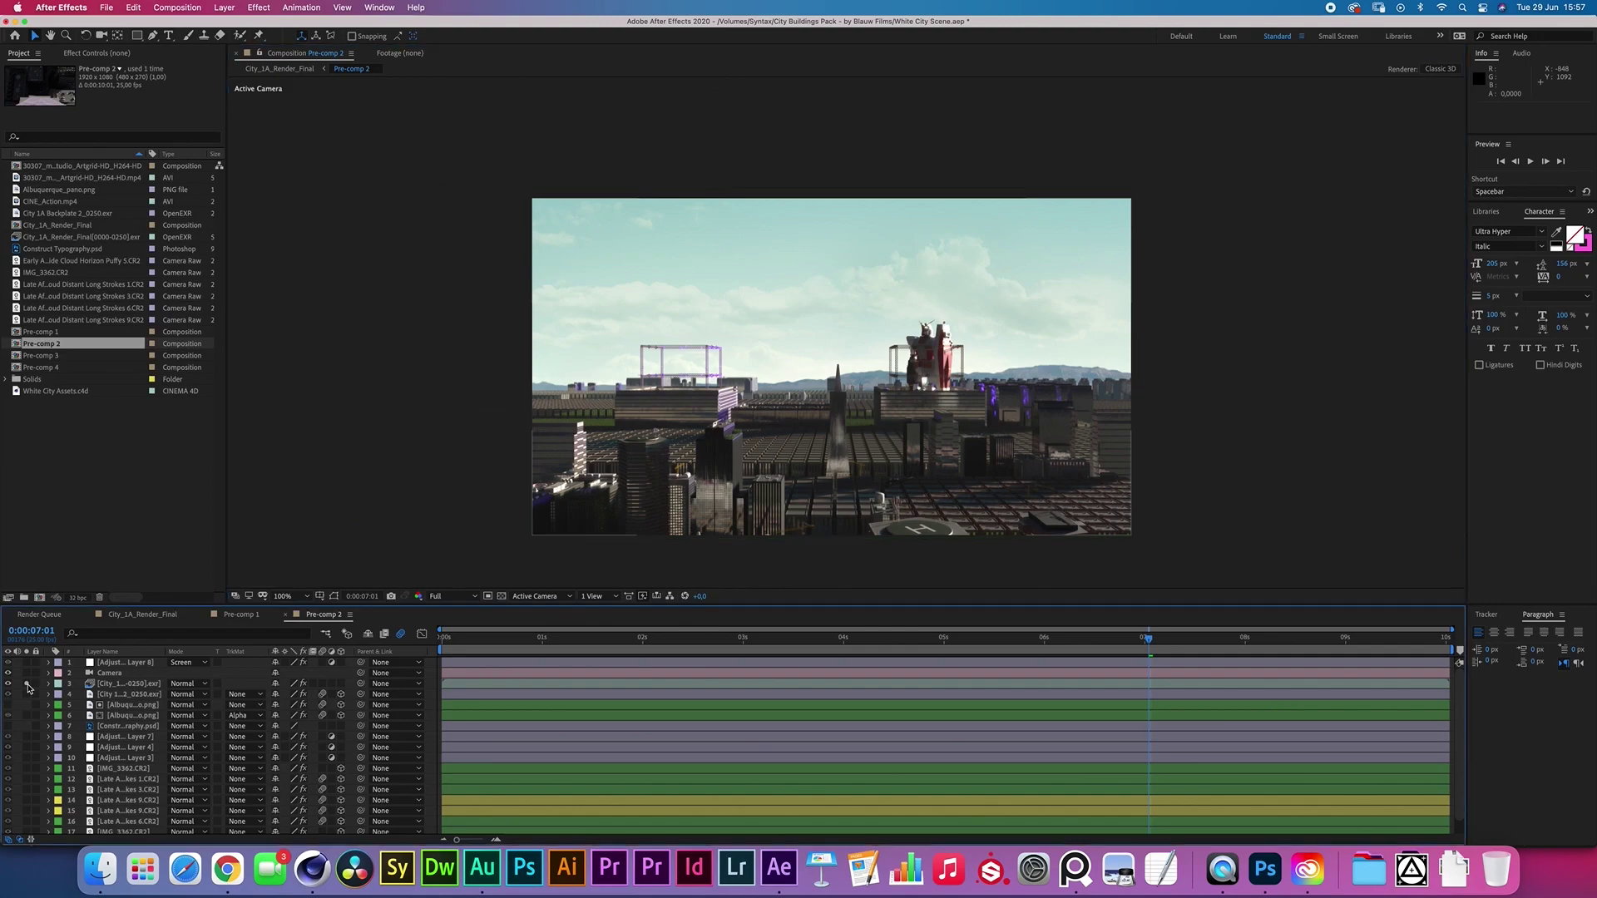
- Solo layers 3 and 4, the City_1A_Render_Final and City 1A Backplate layers
click(27, 684)
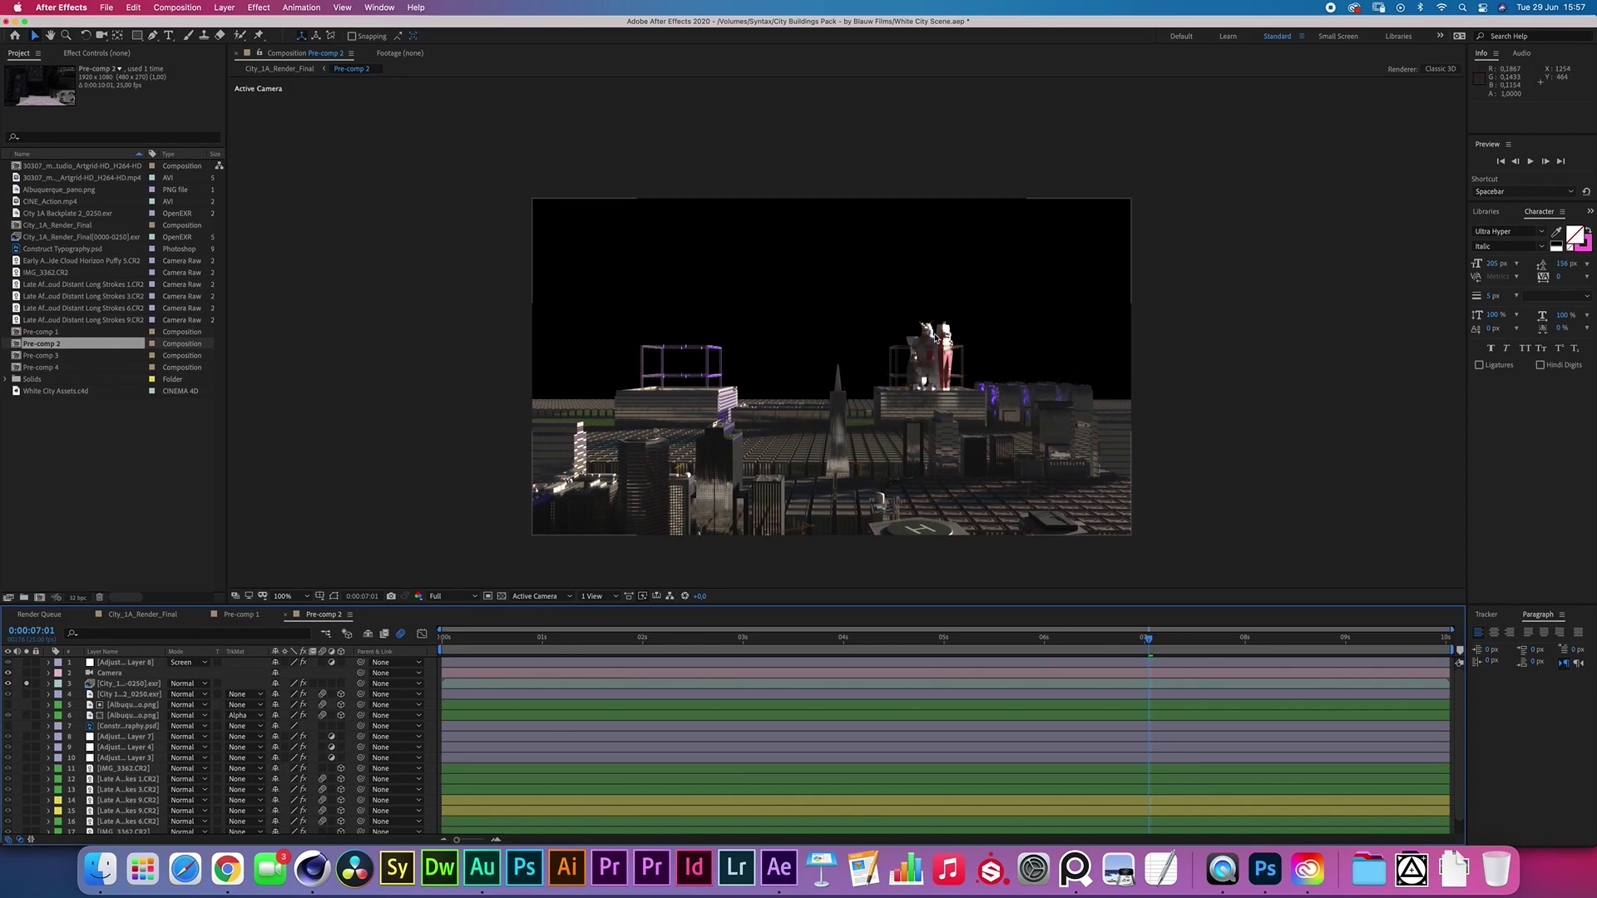
click(26, 694)
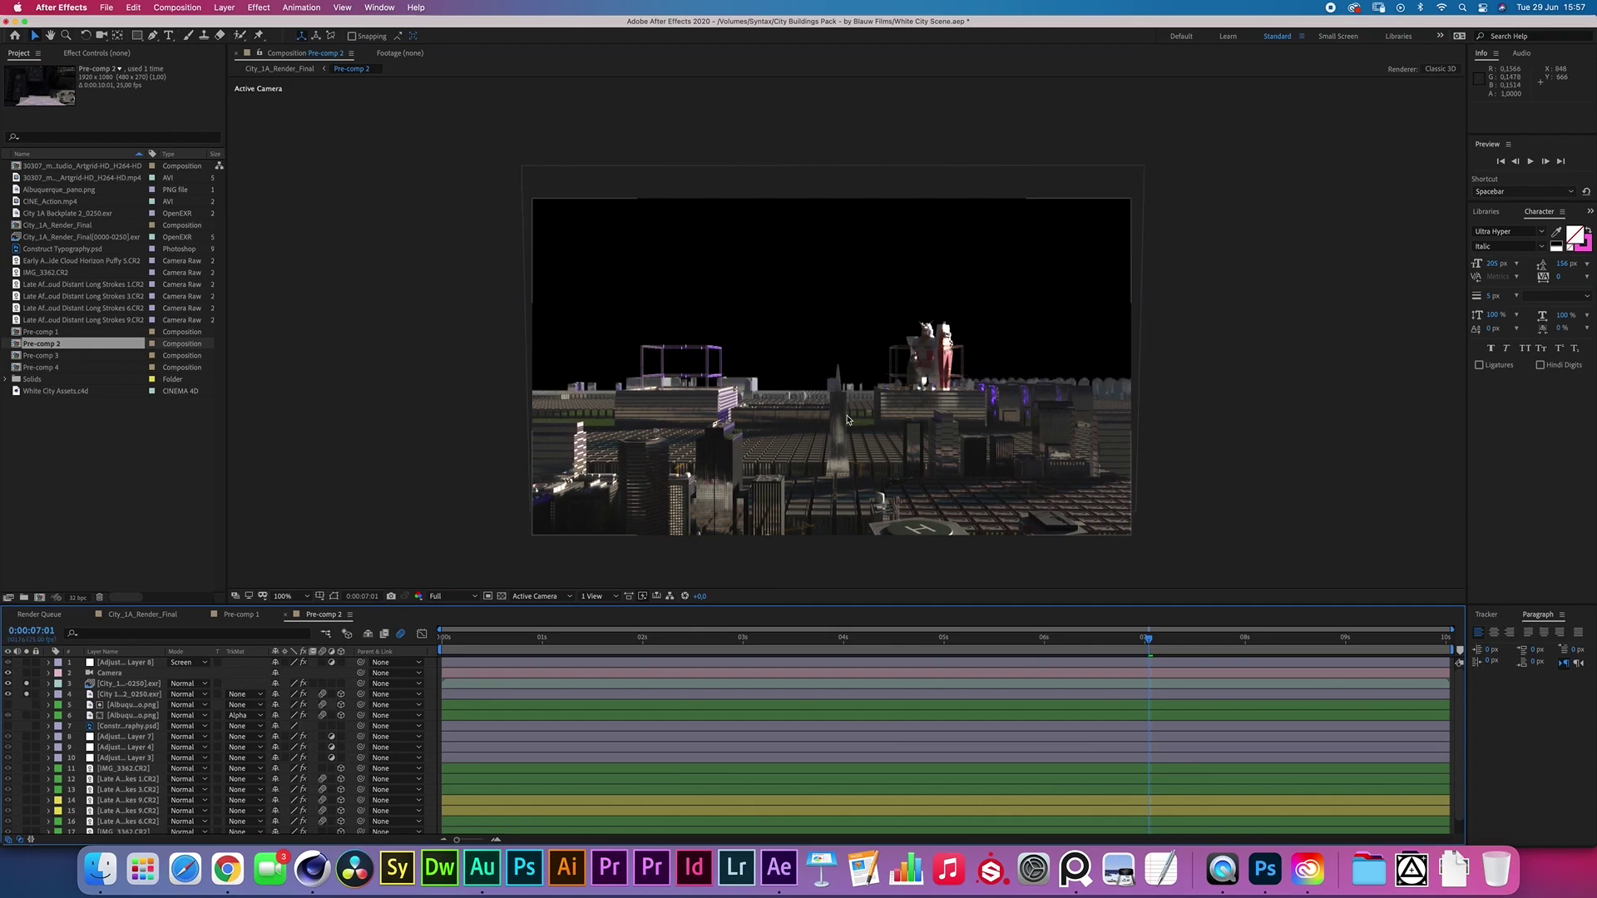
click(153, 687)
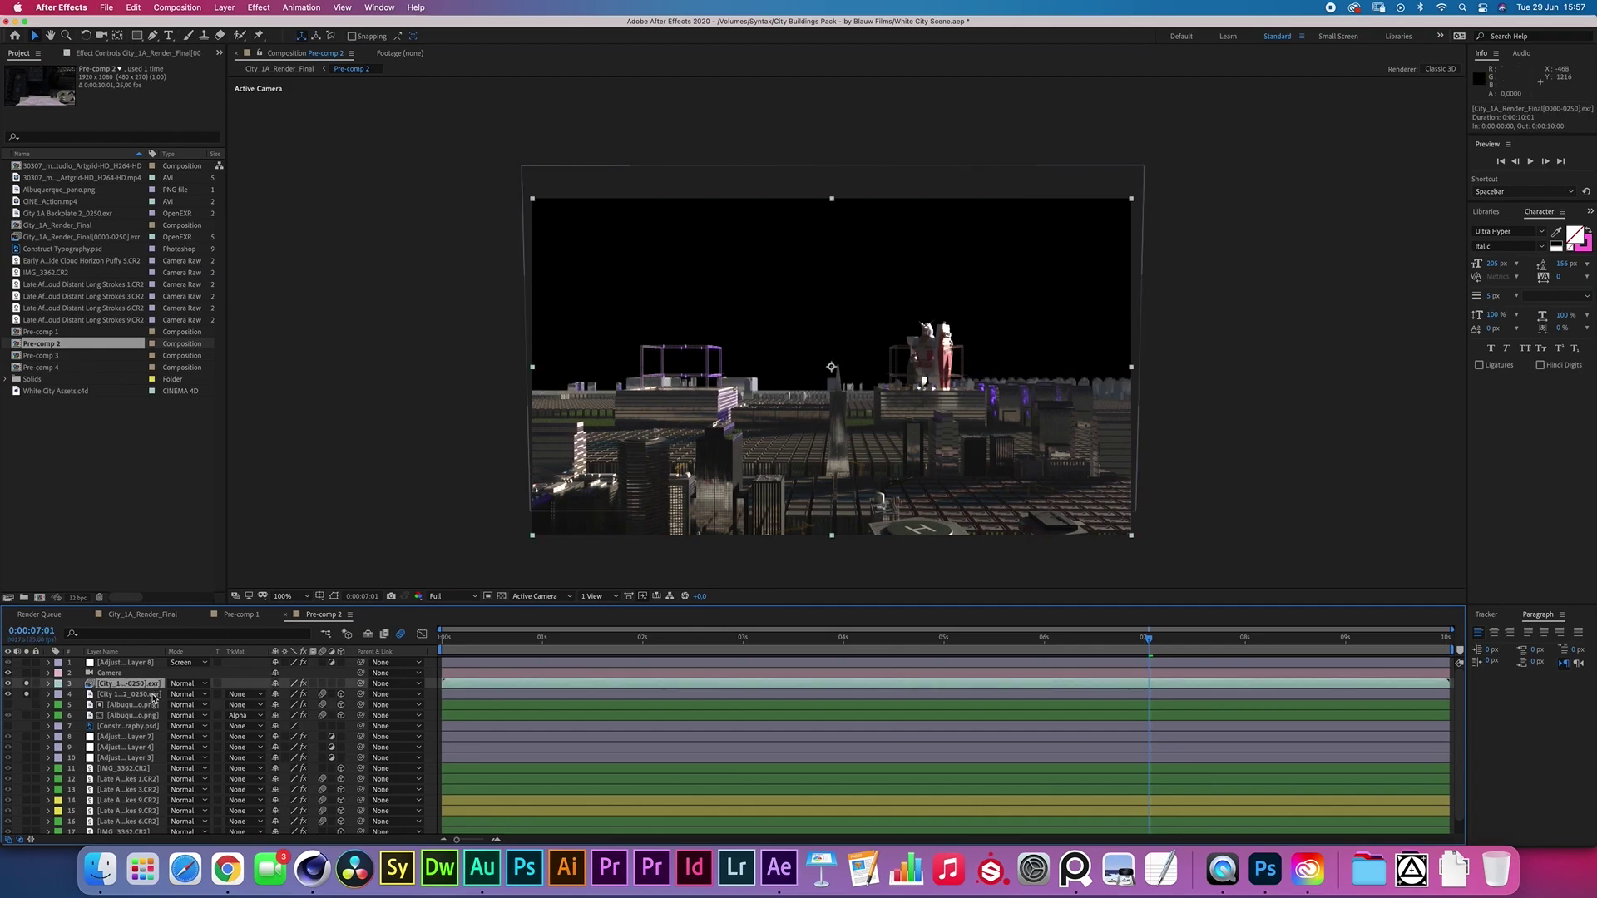
click(154, 695)
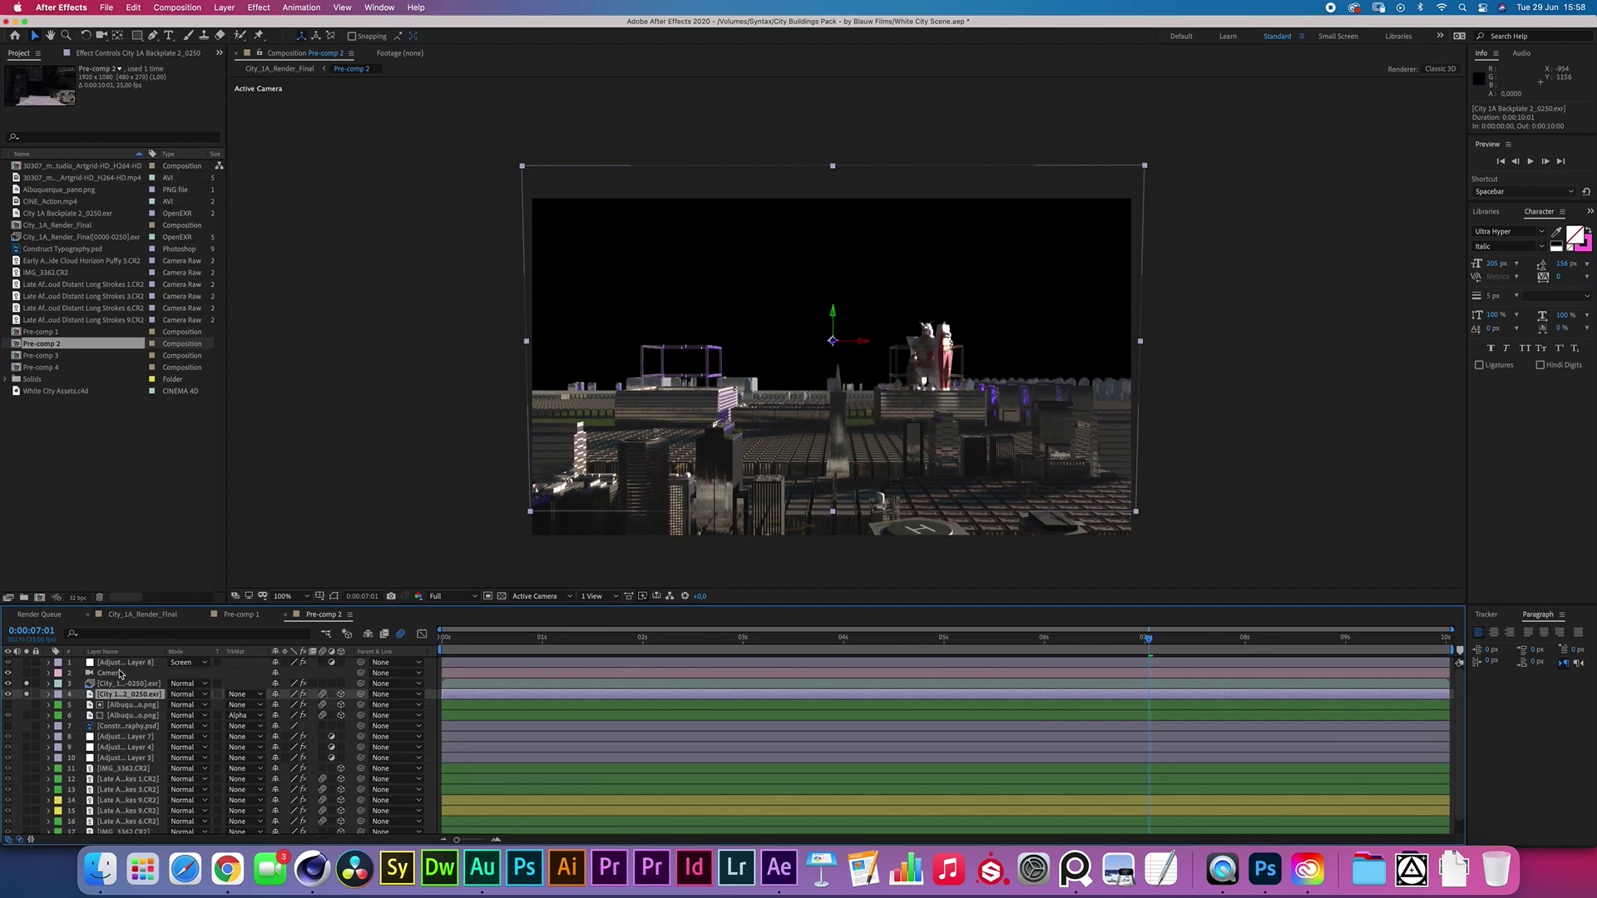
click(26, 694)
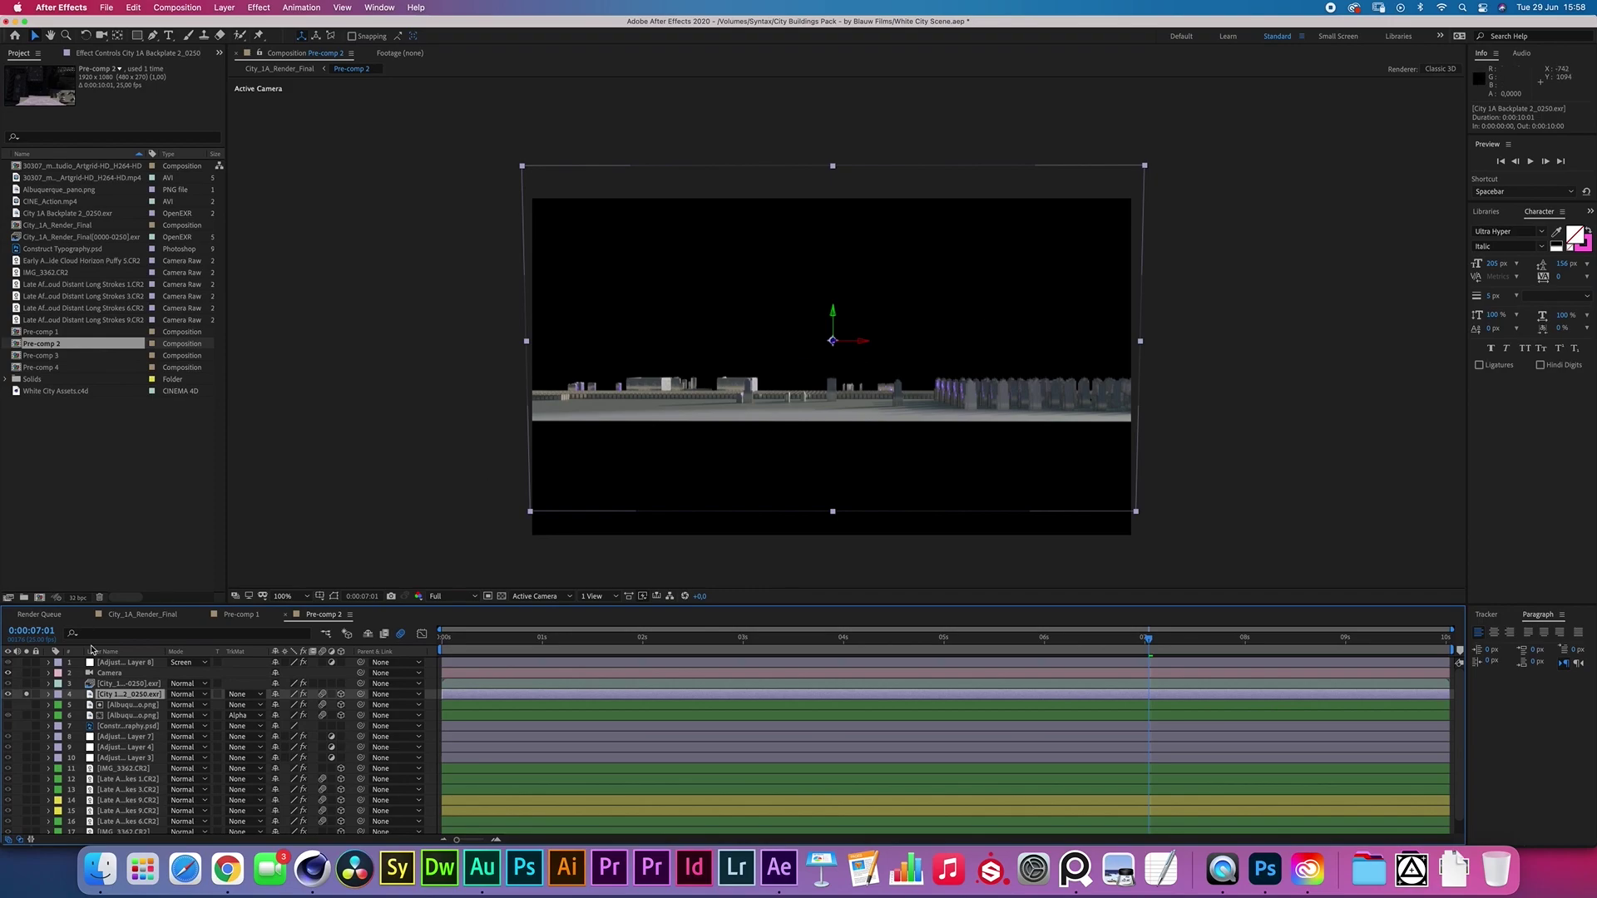
- Review the Camera, render layer and backplate effects, including the backplate's Curves and Tint
click(73, 674)
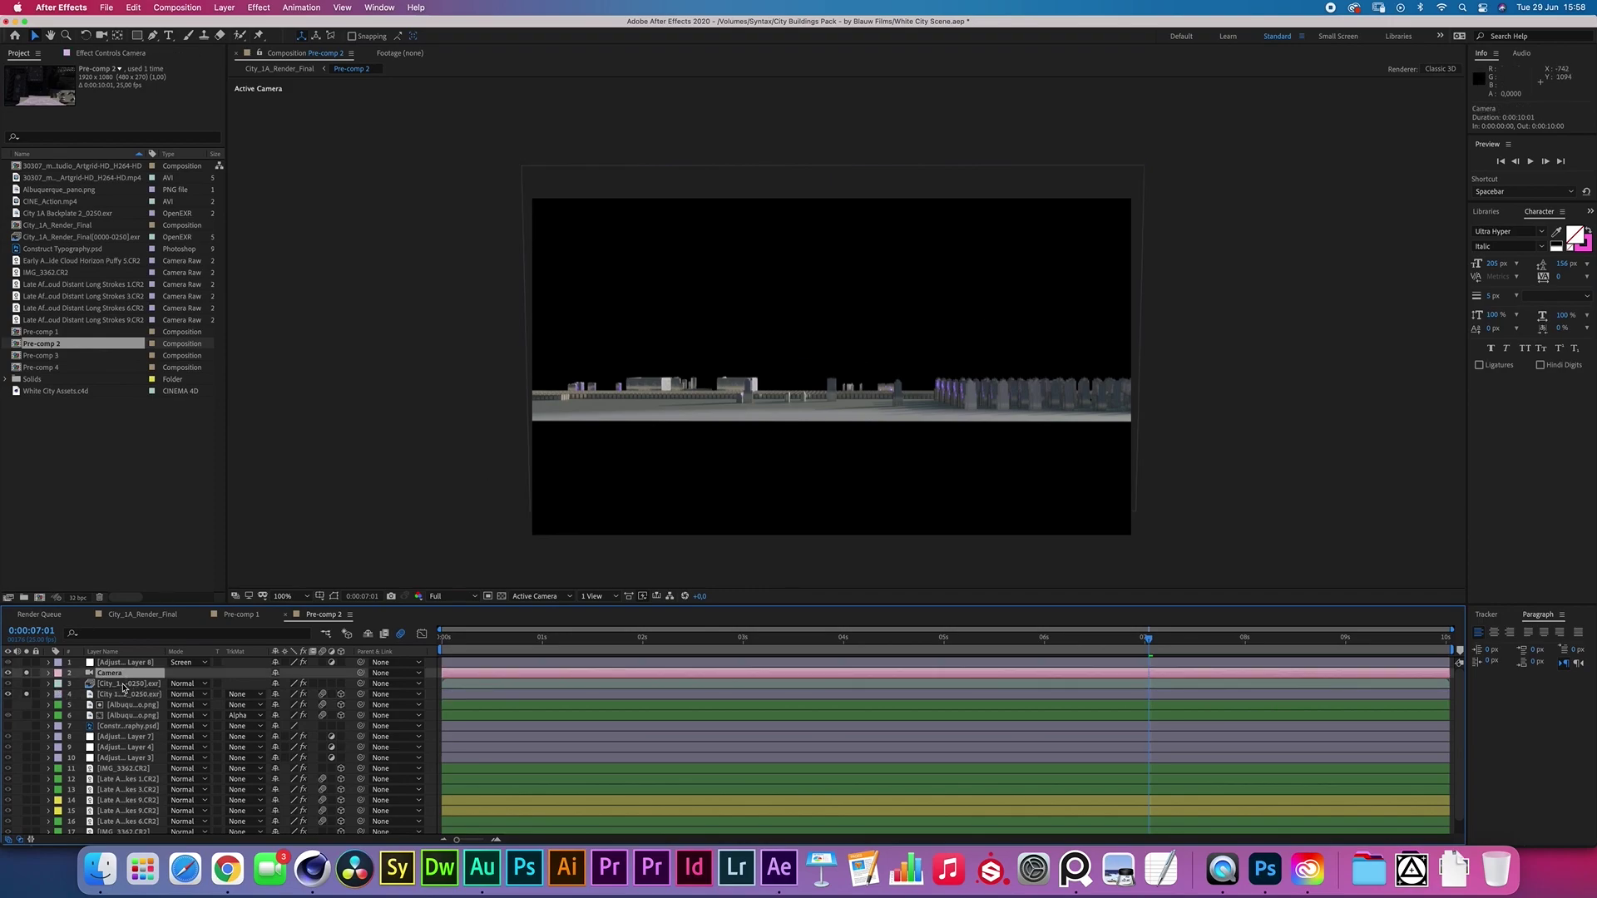
click(123, 685)
click(175, 55)
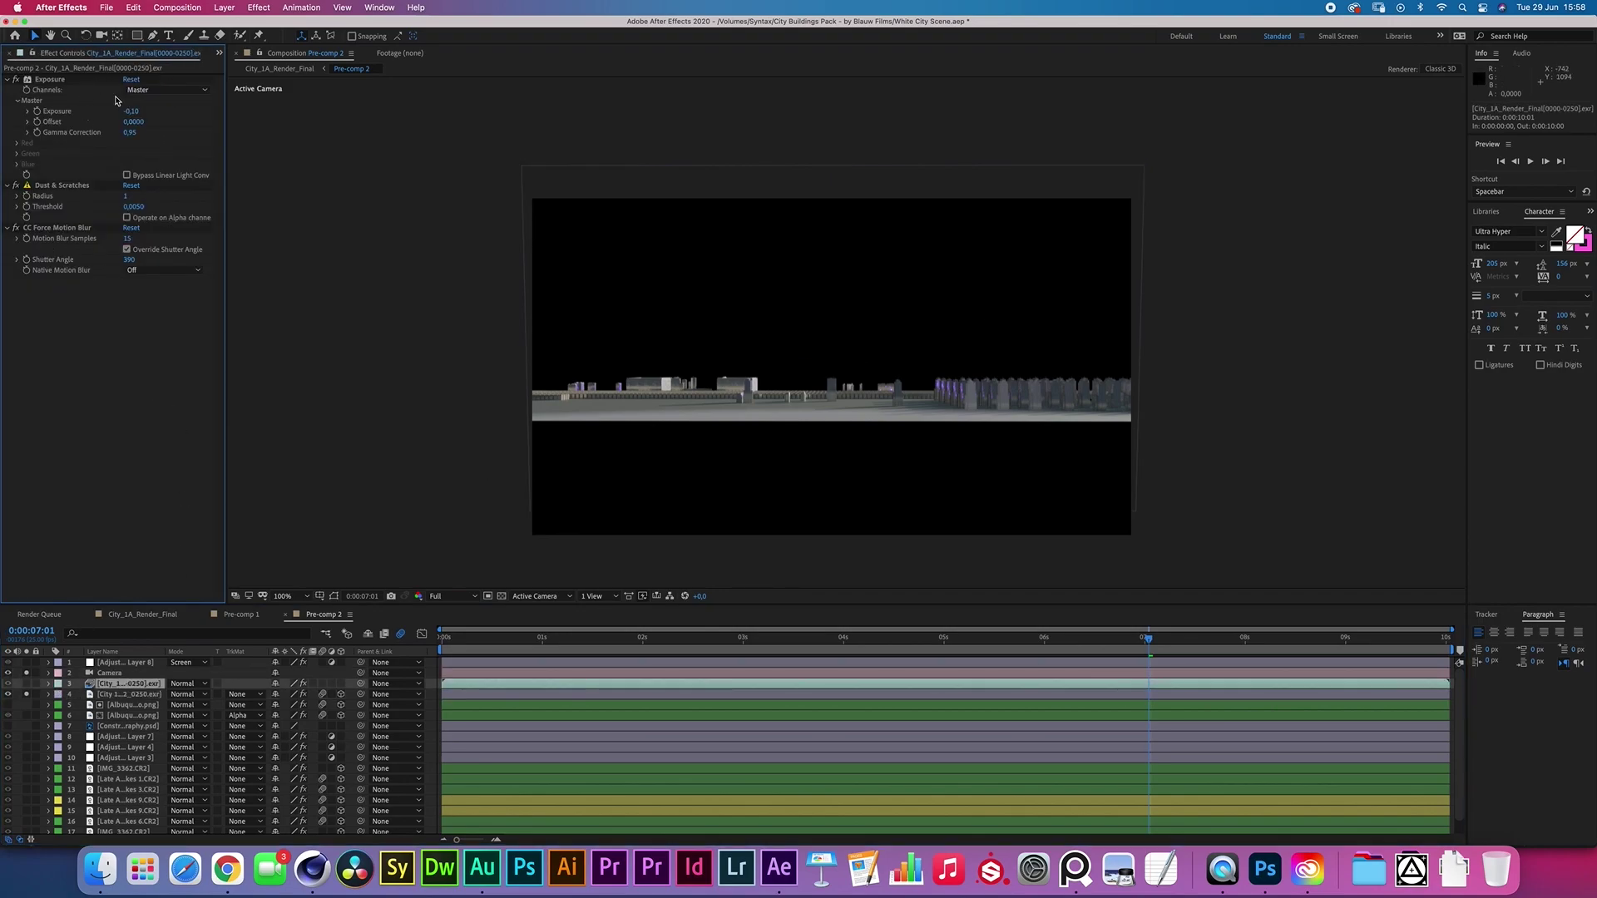
click(123, 674)
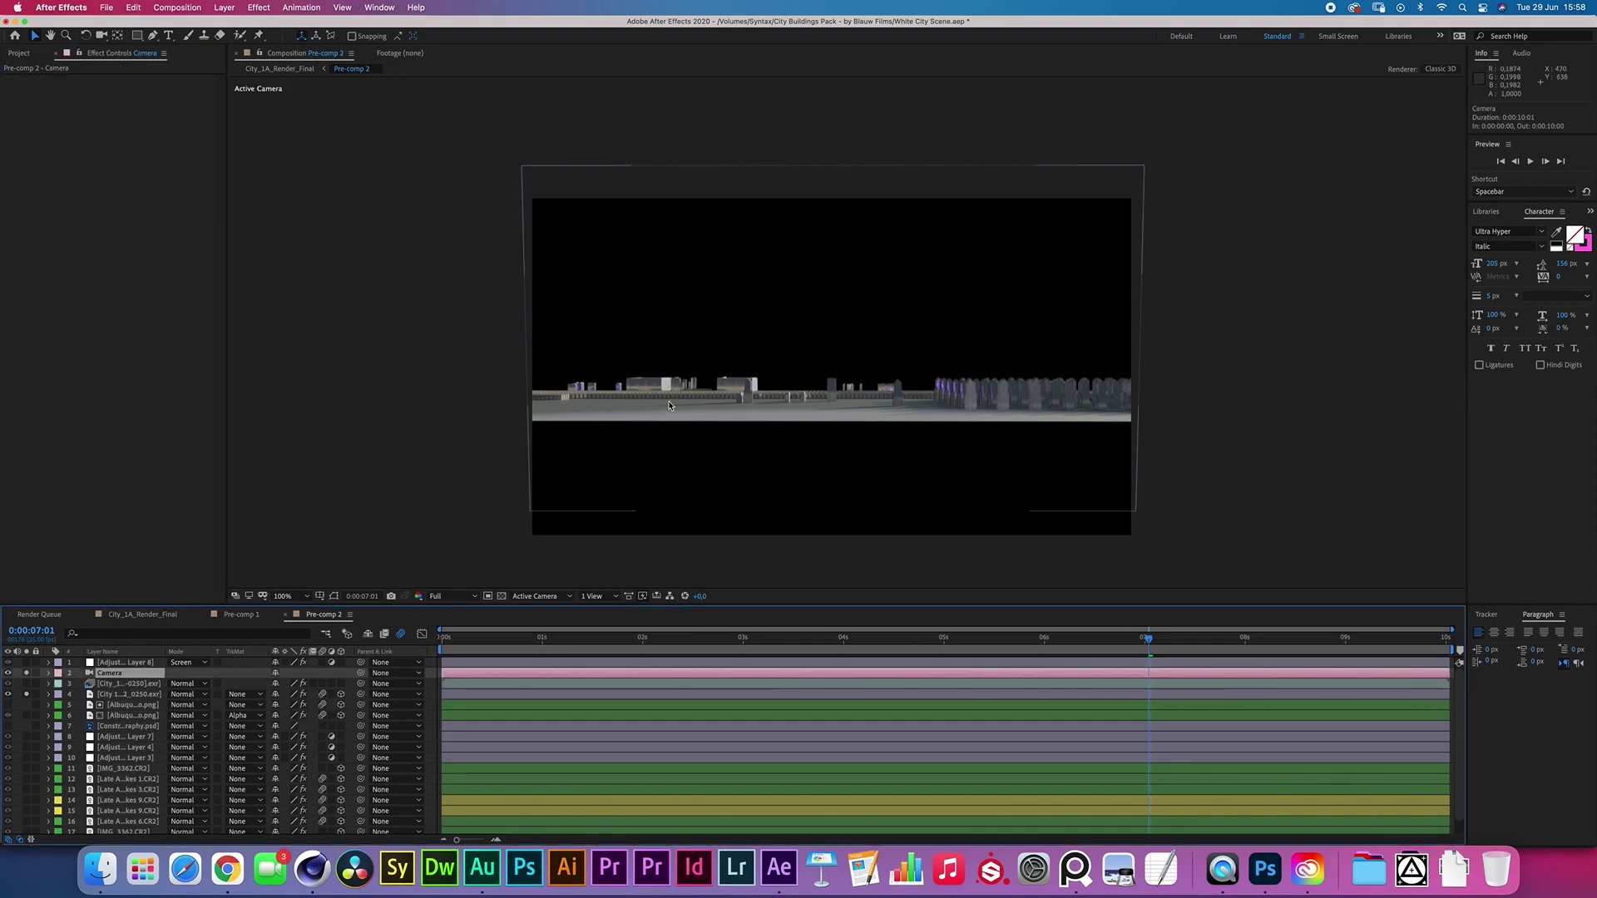
click(116, 695)
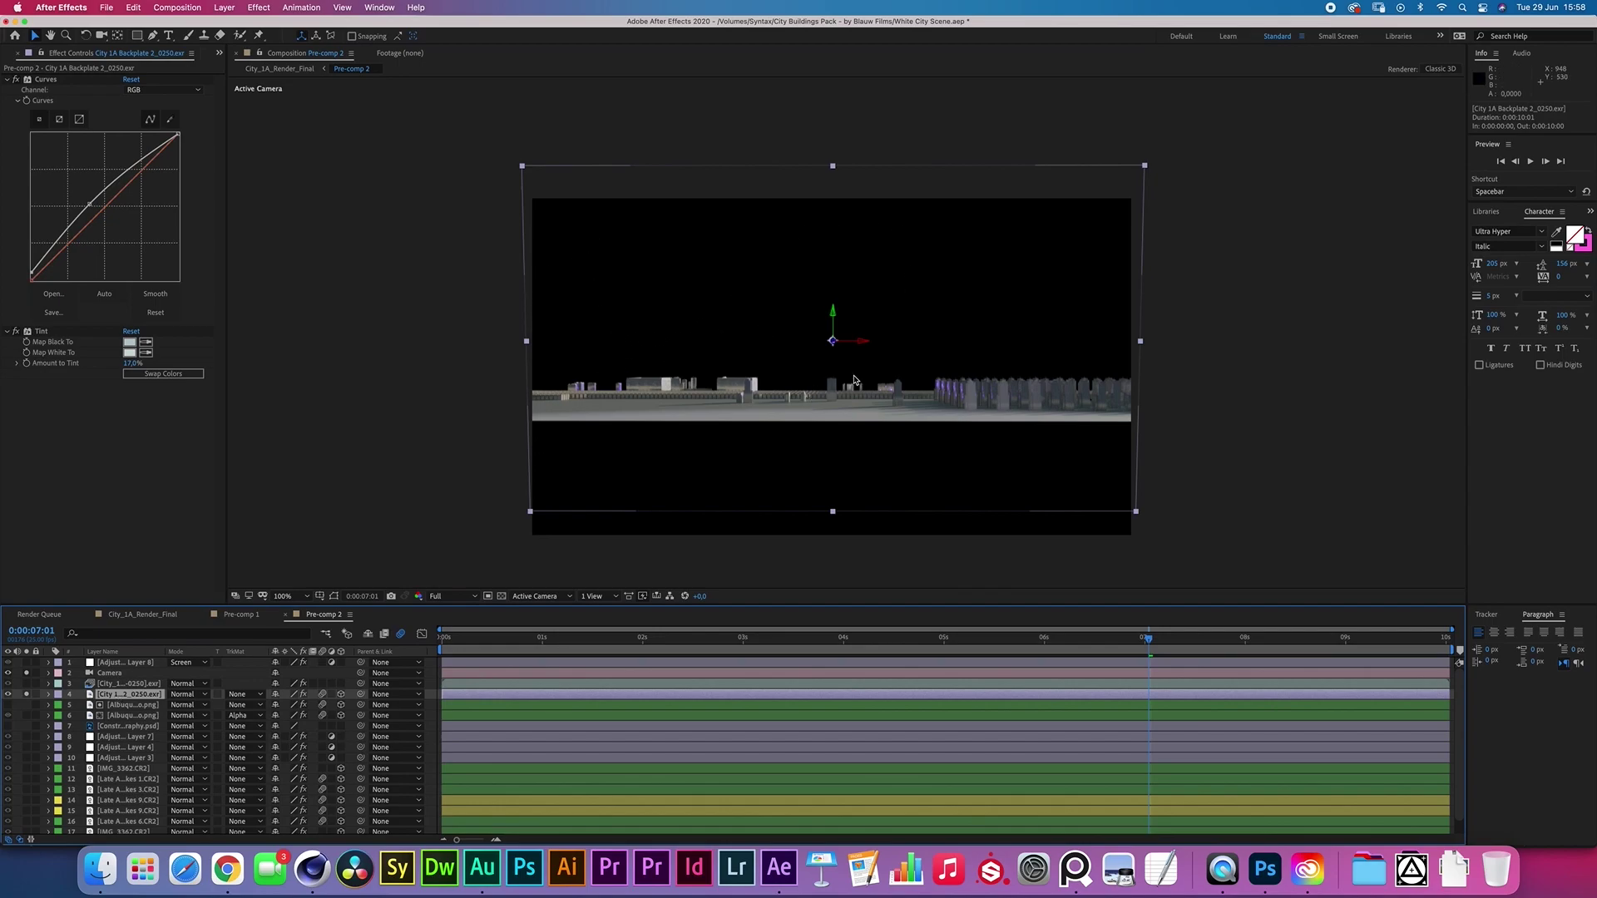
- Scrub frames around the seven-second mark, solo both city render layers, and deselect
mouse_move(1157, 645)
mouse_down()
mouse_move(1081, 642)
mouse_move(1148, 642)
mouse_move(1138, 632)
mouse_up()
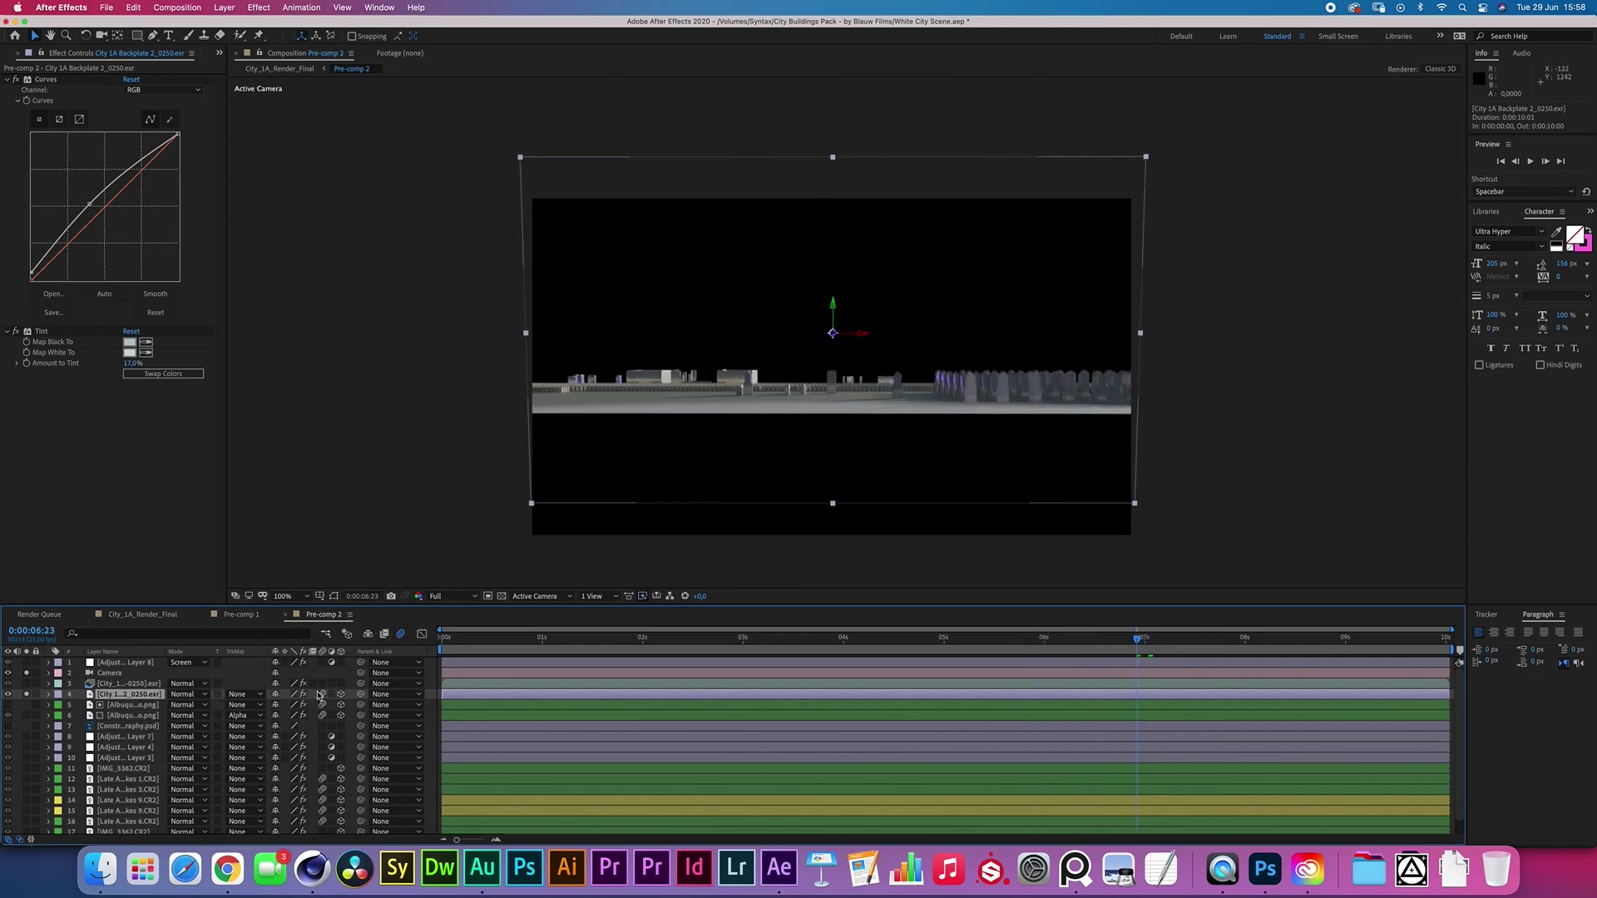
mouse_move(1139, 639)
mouse_down()
mouse_move(1312, 637)
mouse_move(1096, 637)
mouse_move(1153, 638)
mouse_up()
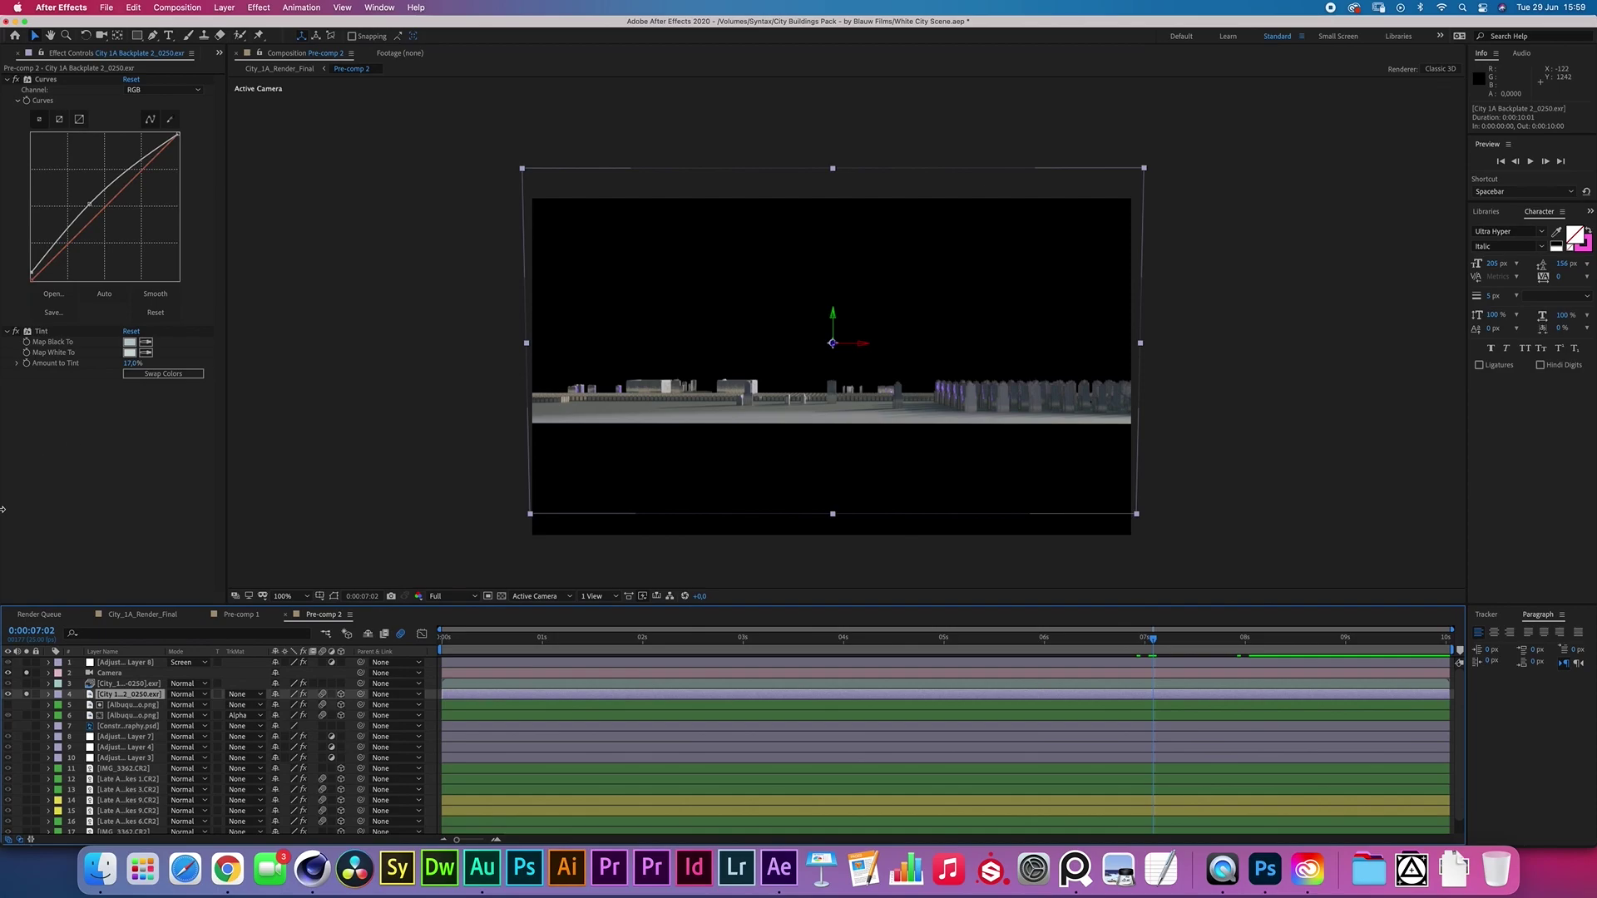
drag(26, 694, 26, 683)
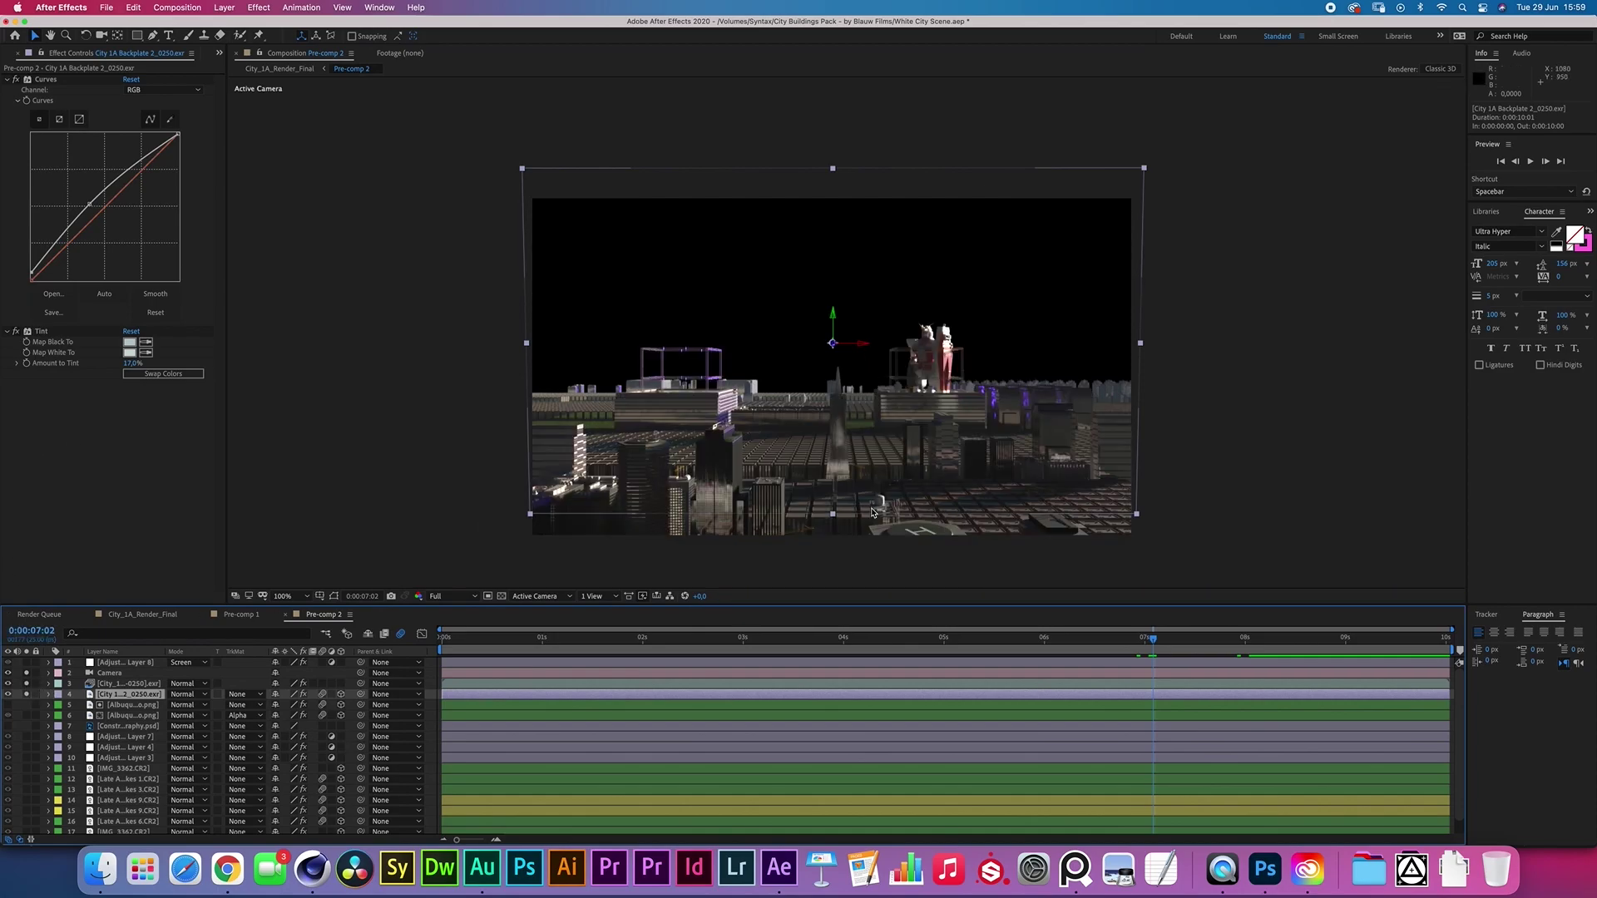
click(848, 578)
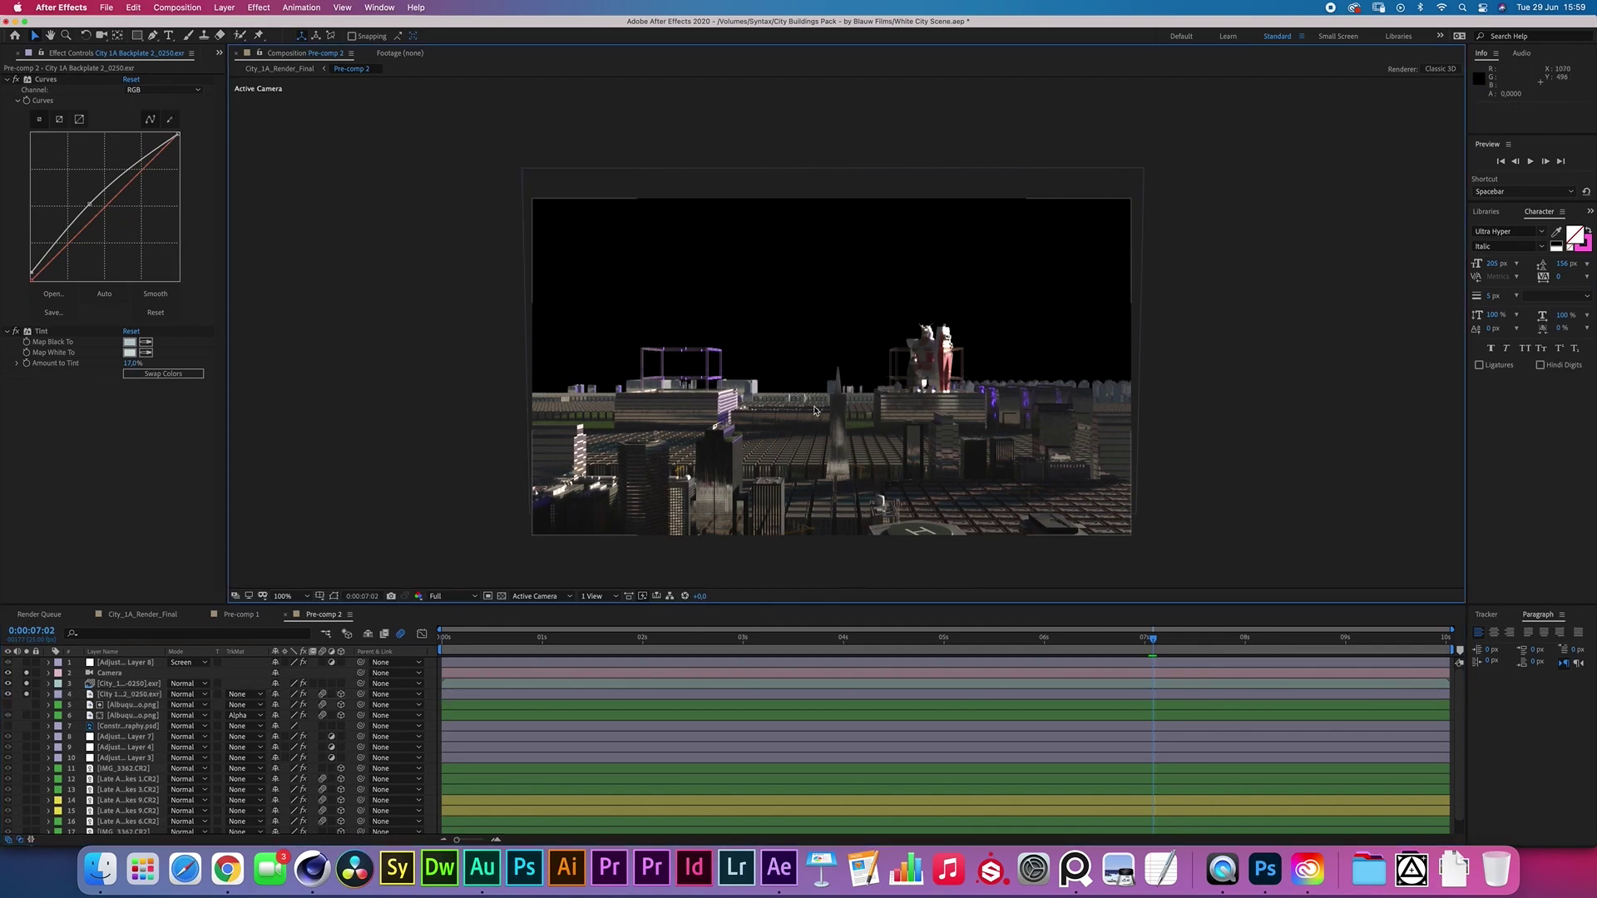
- Select the Albuquerque_pano.png layer to show its Curves, Tint and Matte Choker
scroll(90, 740, down, 1)
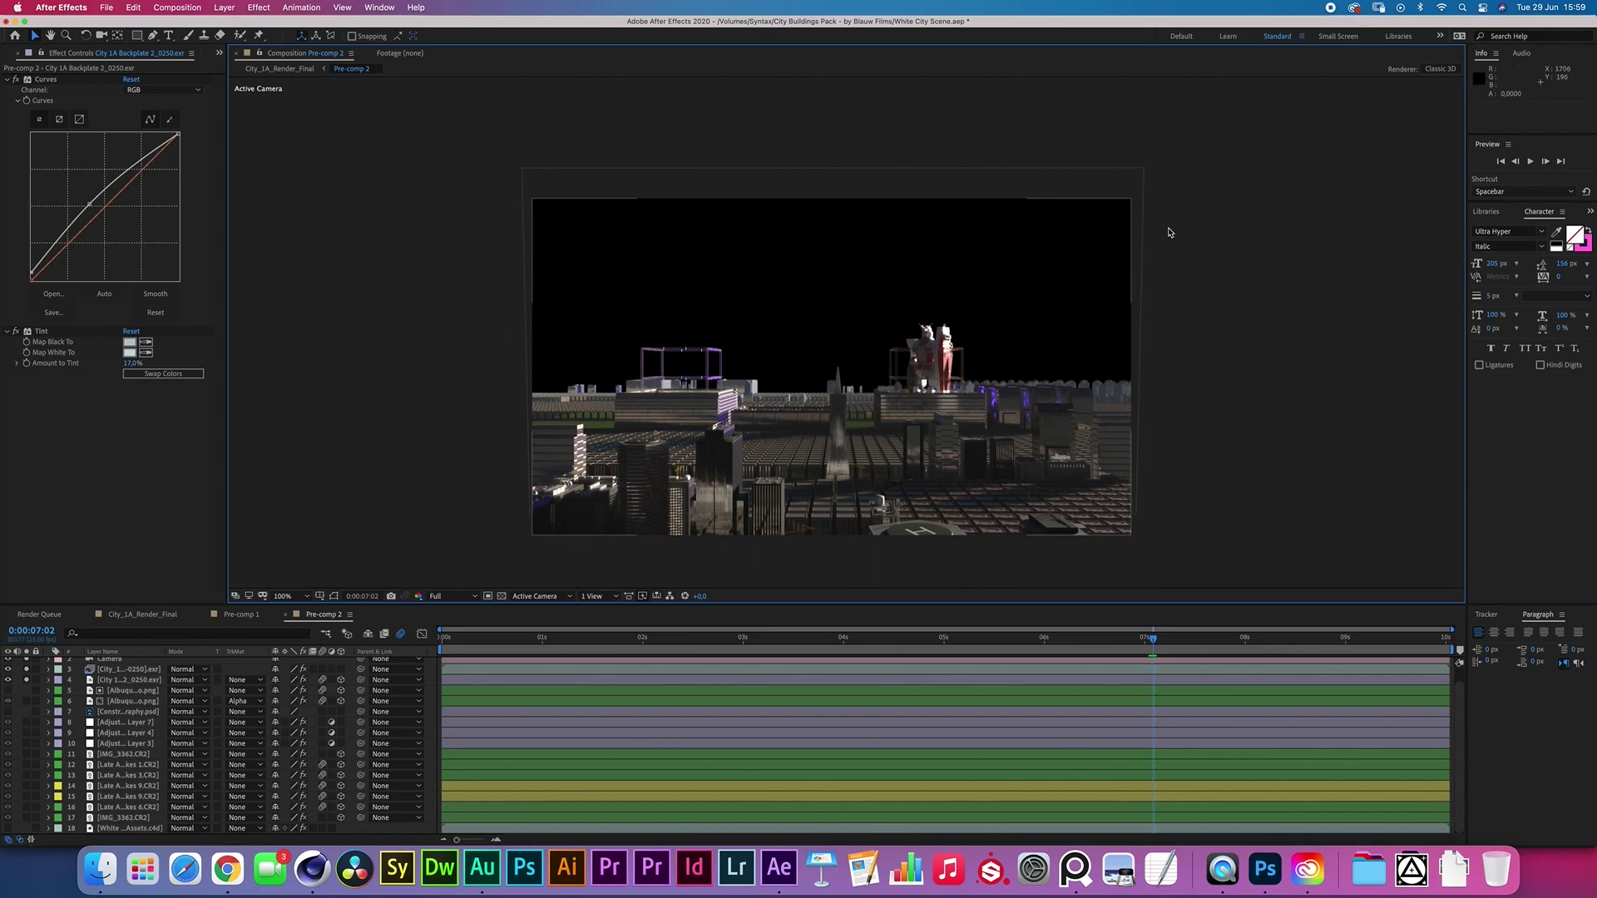
click(374, 520)
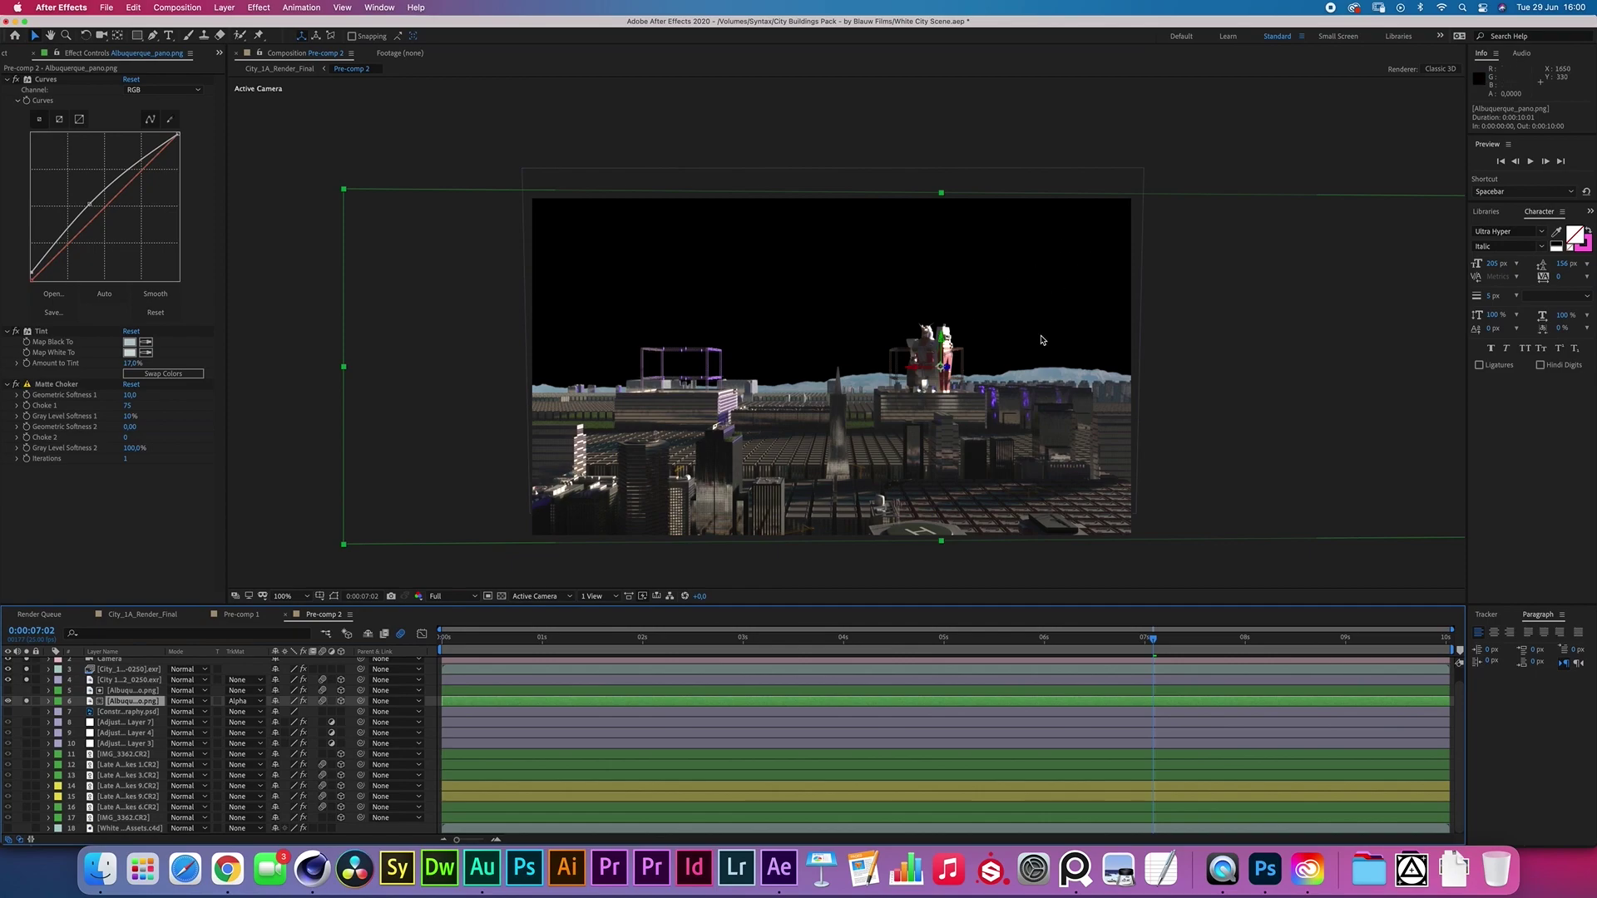
- Deselect the Albuquerque_pano.png mountain backdrop layer in the composition
click(951, 414)
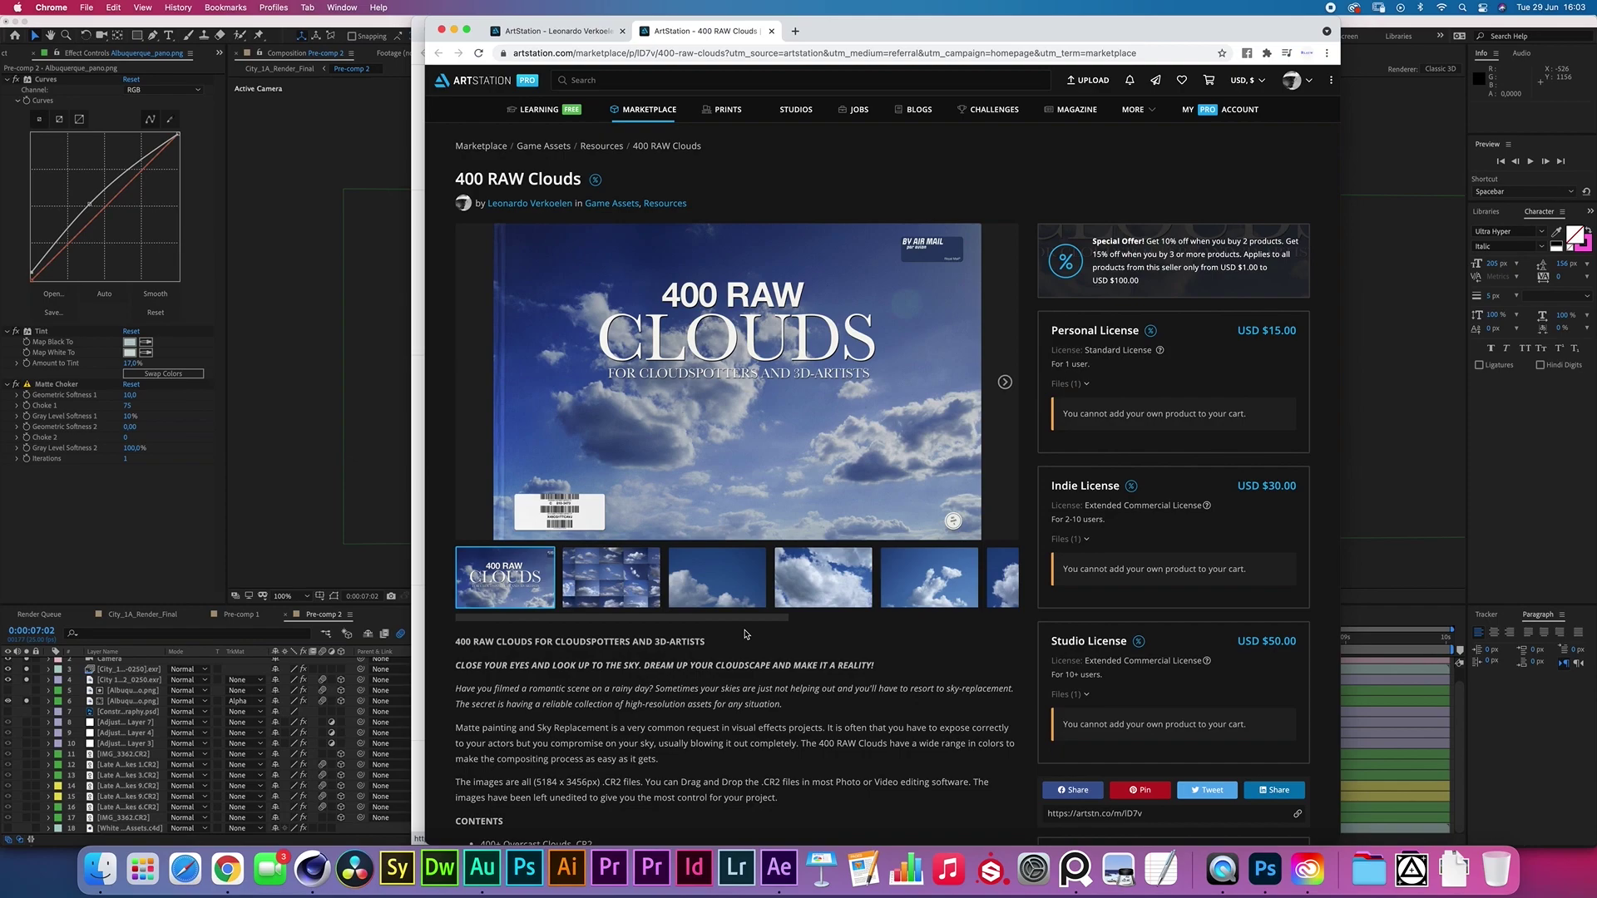
- Scroll the 400 RAW Clouds page, then bring After Effects back to the front
scroll(657, 788, down, 1)
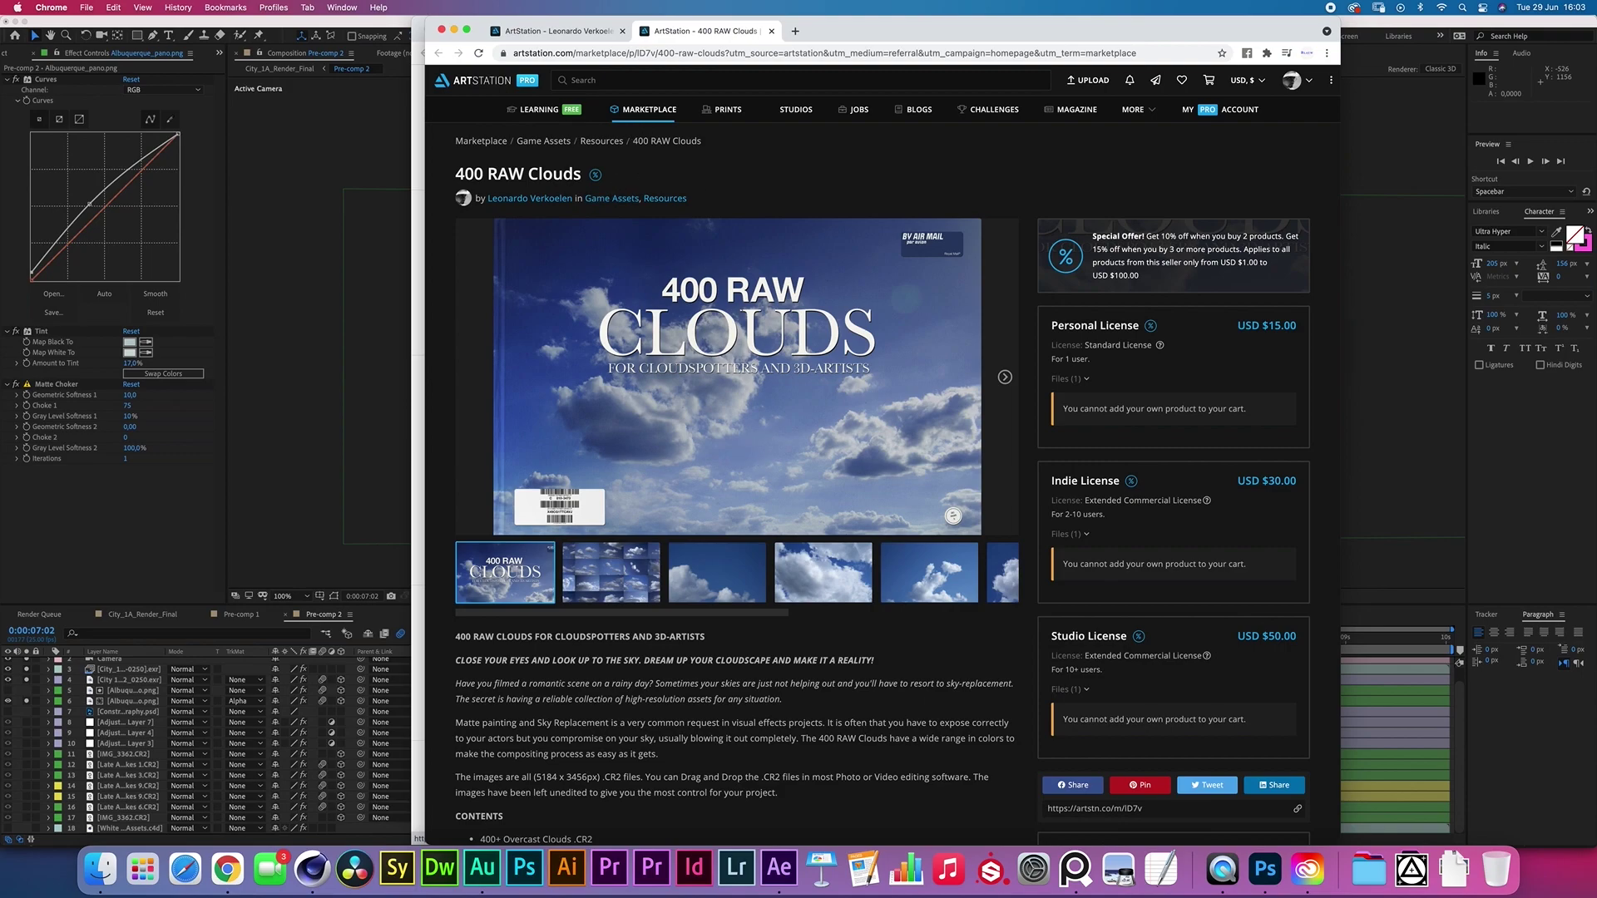
click(172, 505)
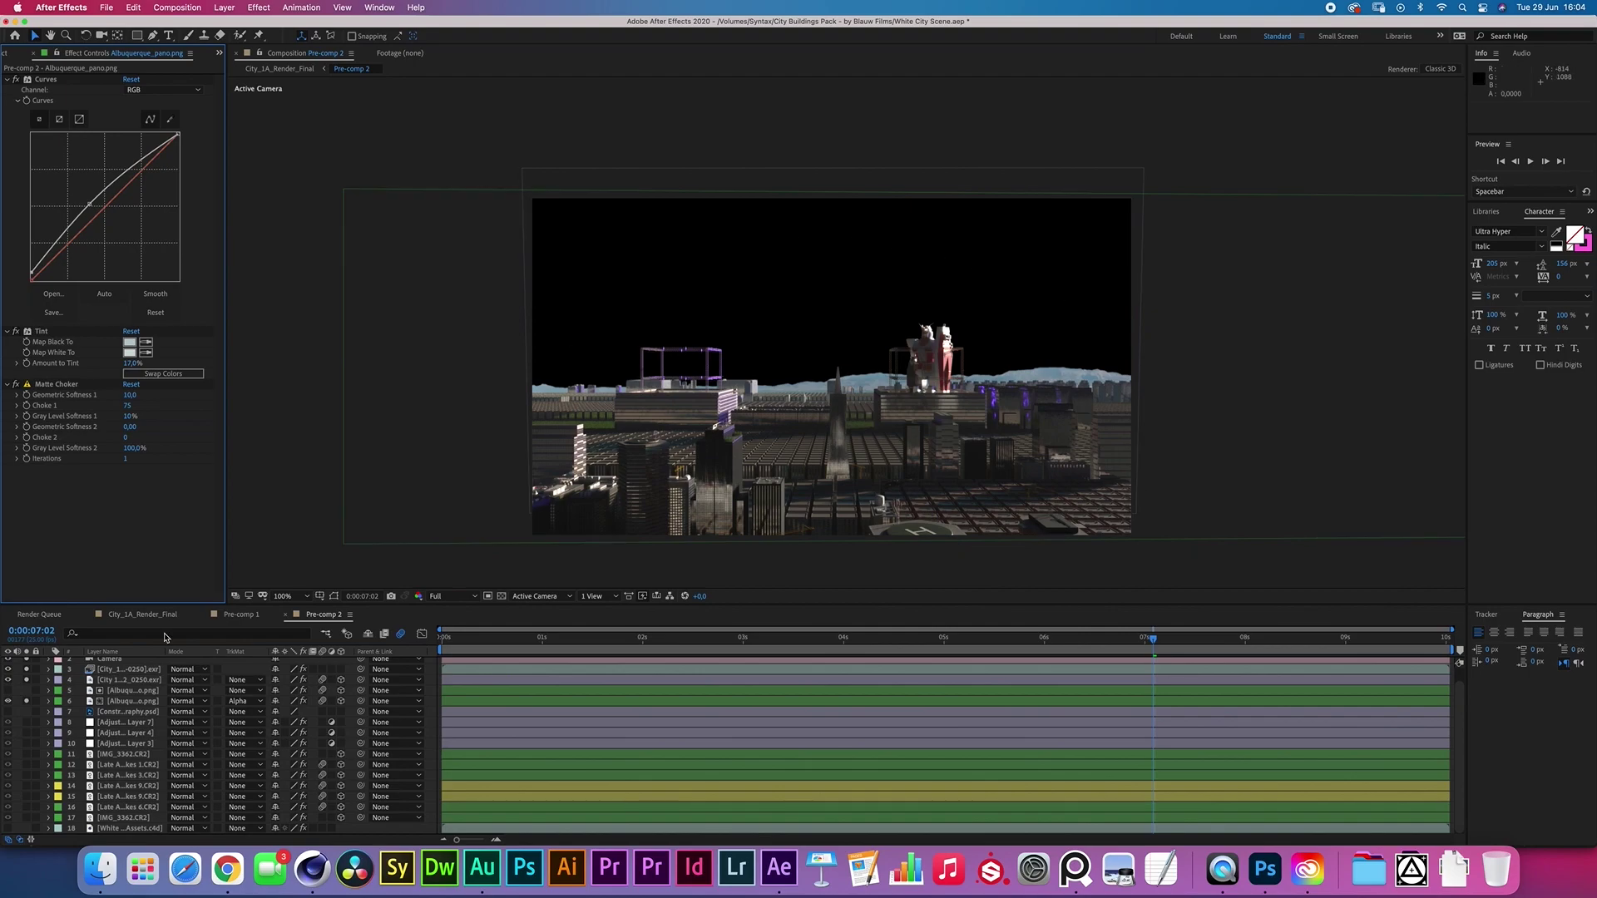
- Solo the IMG_3362.CR2 sky layer and raise its Curves point with Vibrance temporarily off
click(120, 815)
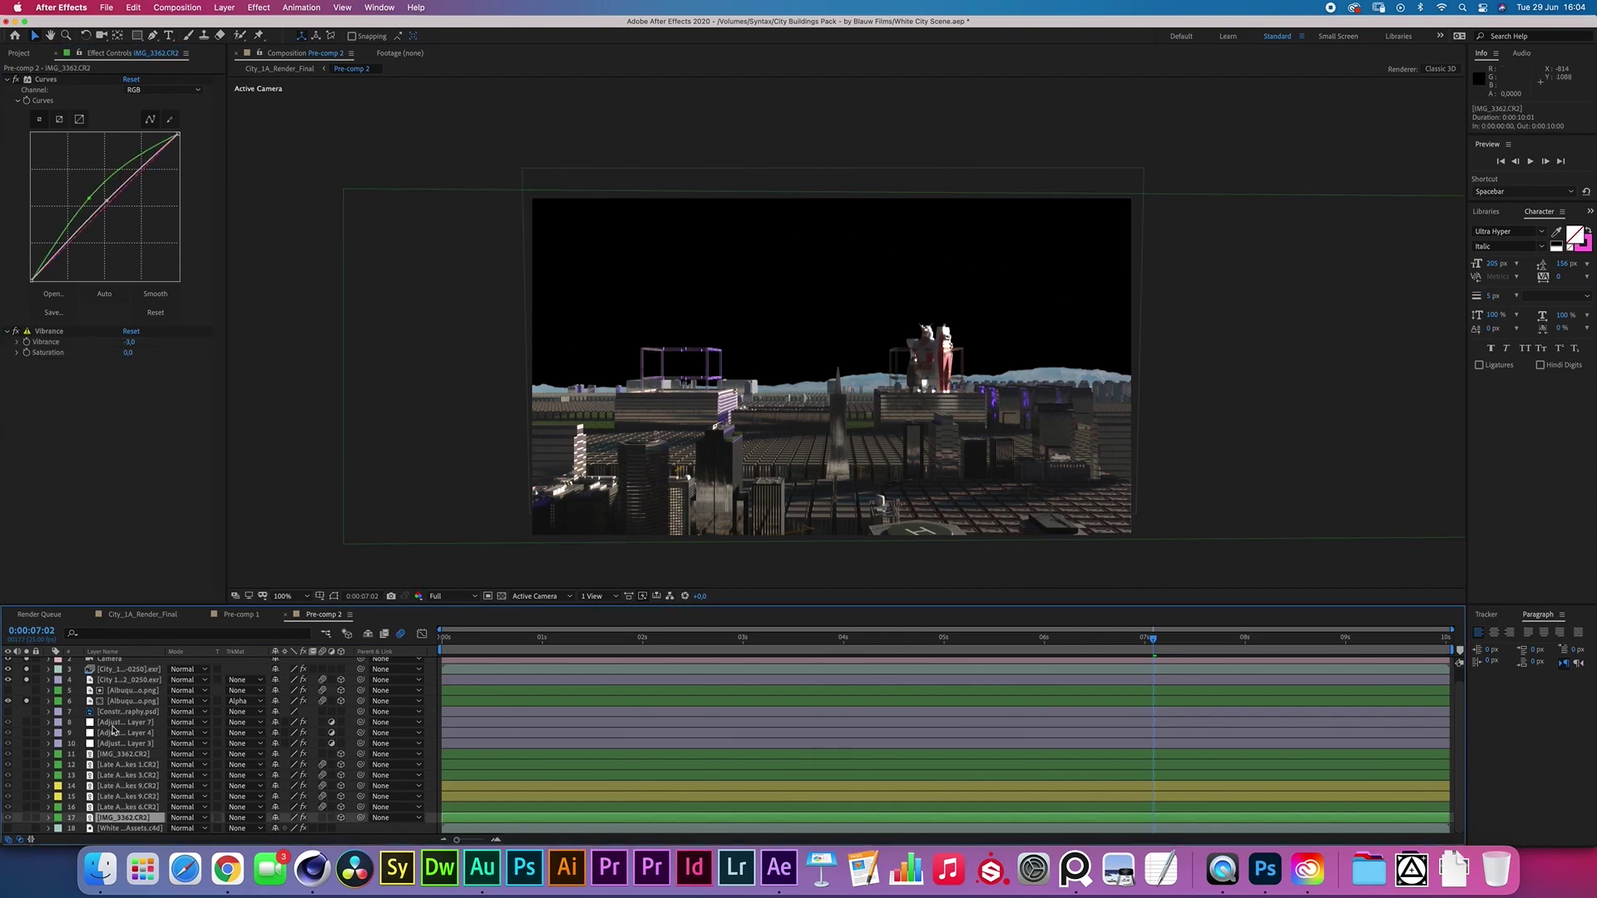
click(27, 818)
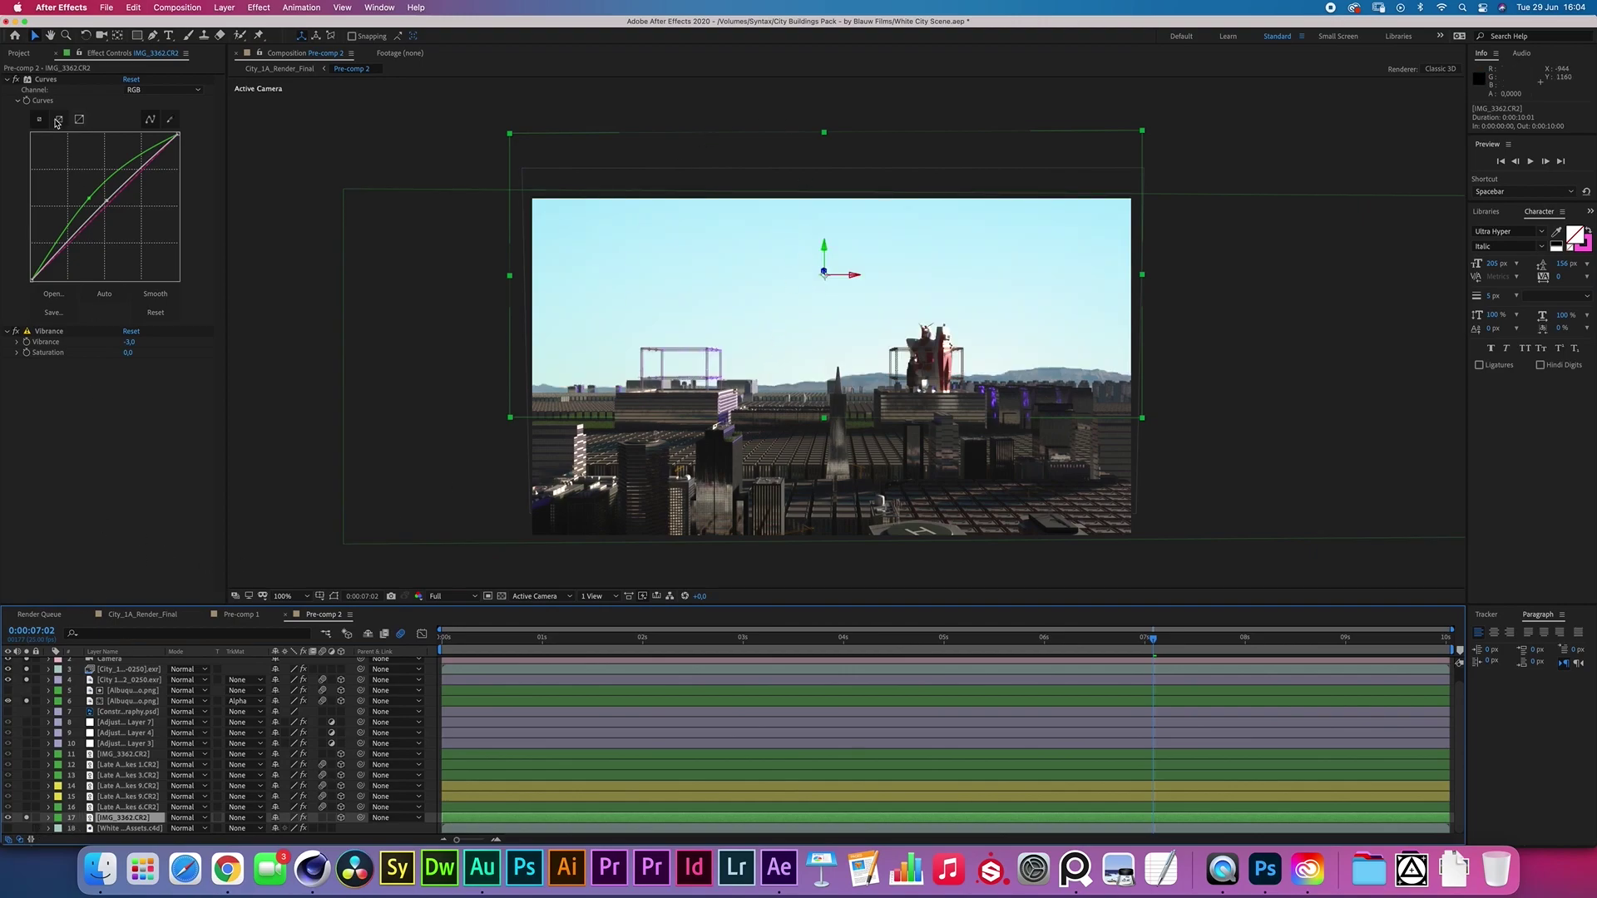
click(15, 87)
click(14, 331)
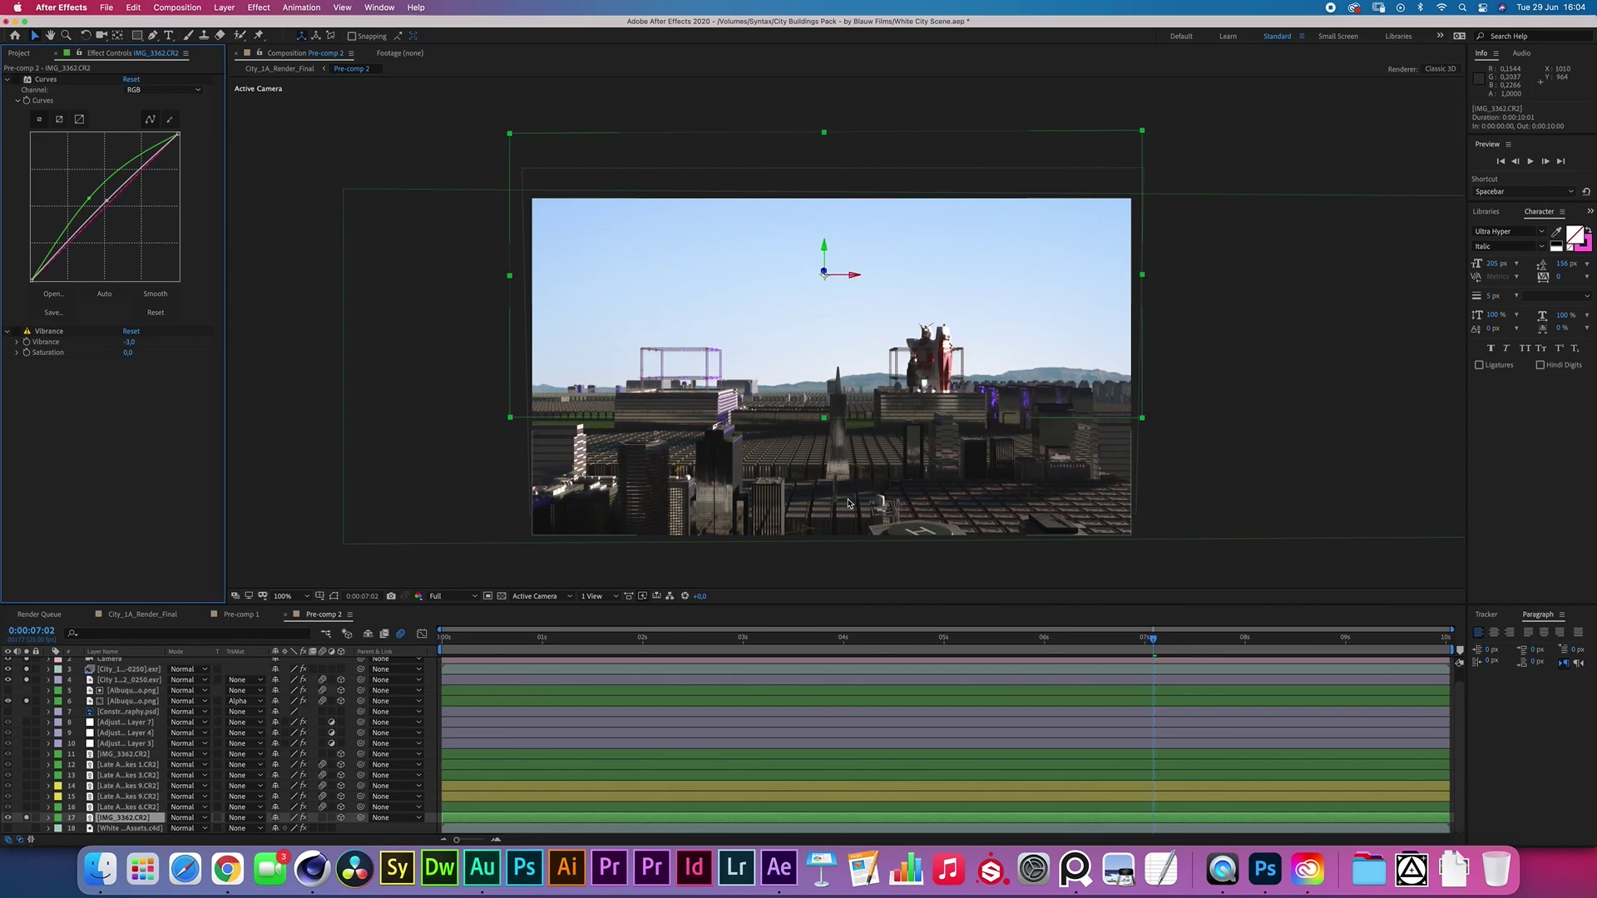
drag(90, 198, 94, 200)
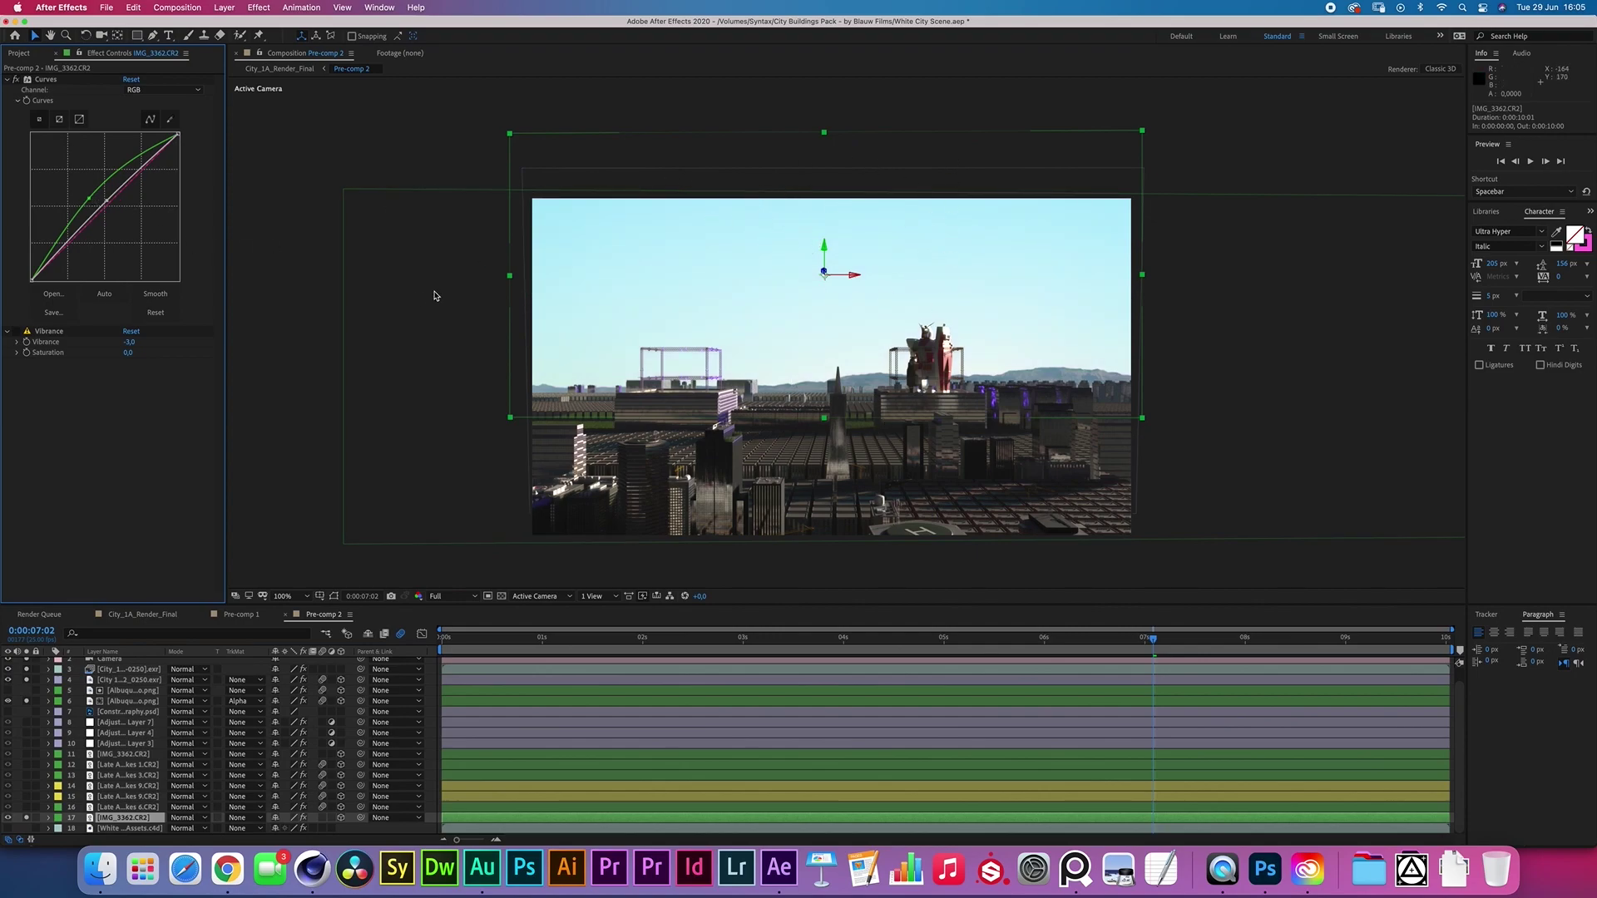
click(16, 331)
click(398, 778)
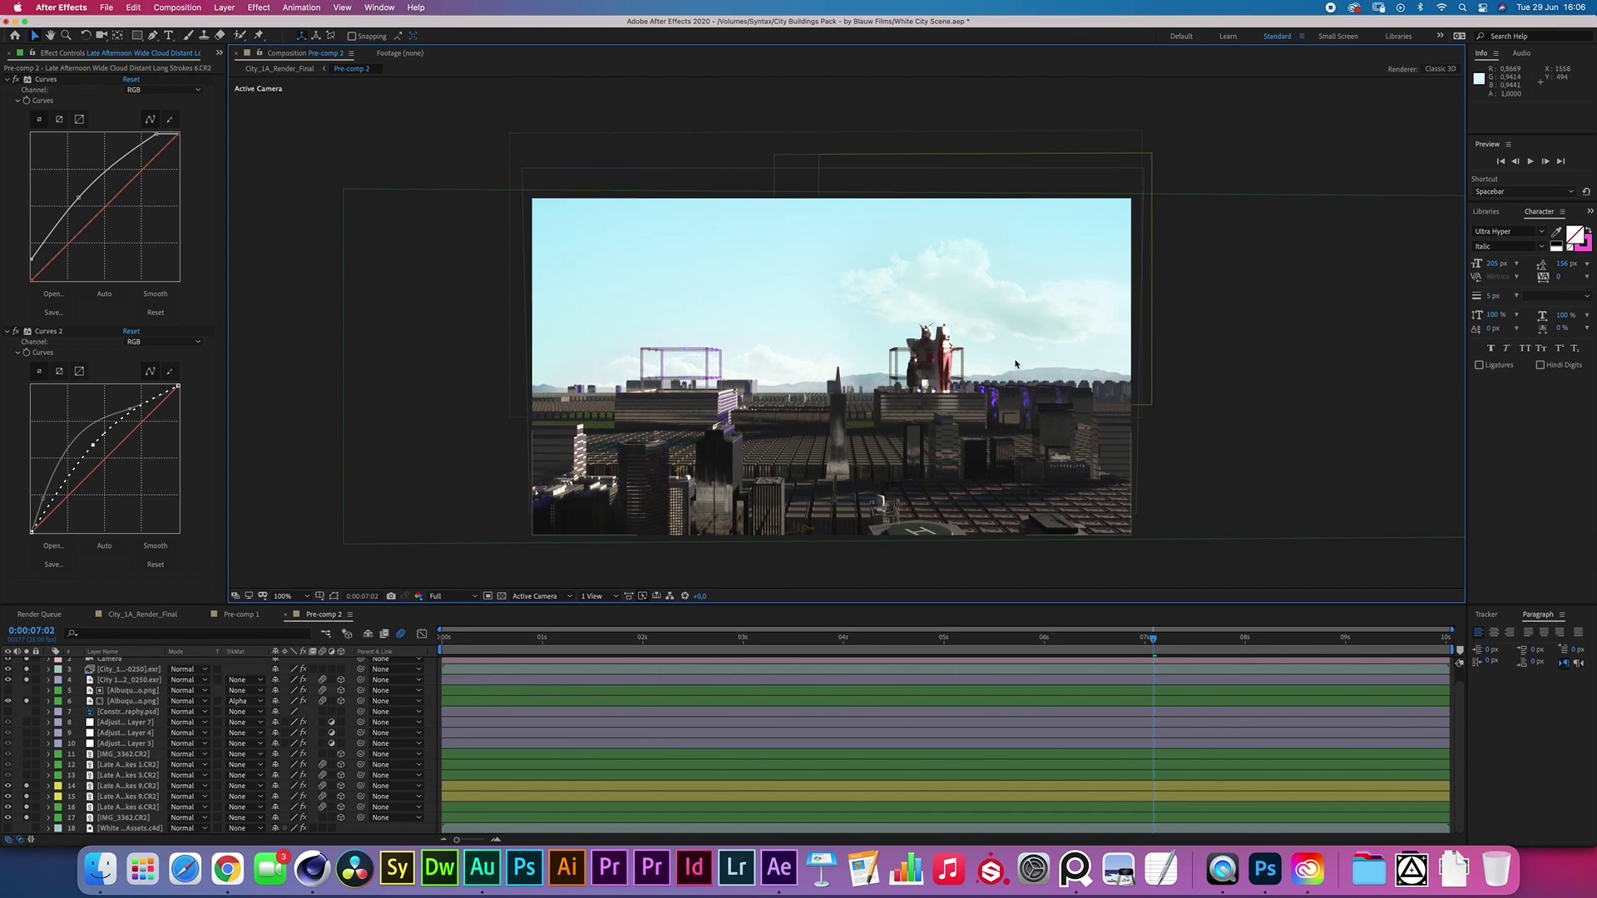
- Compare cloud layers 14 and 15 with Solo and view layer 14's Curves and Levels
click(107, 786)
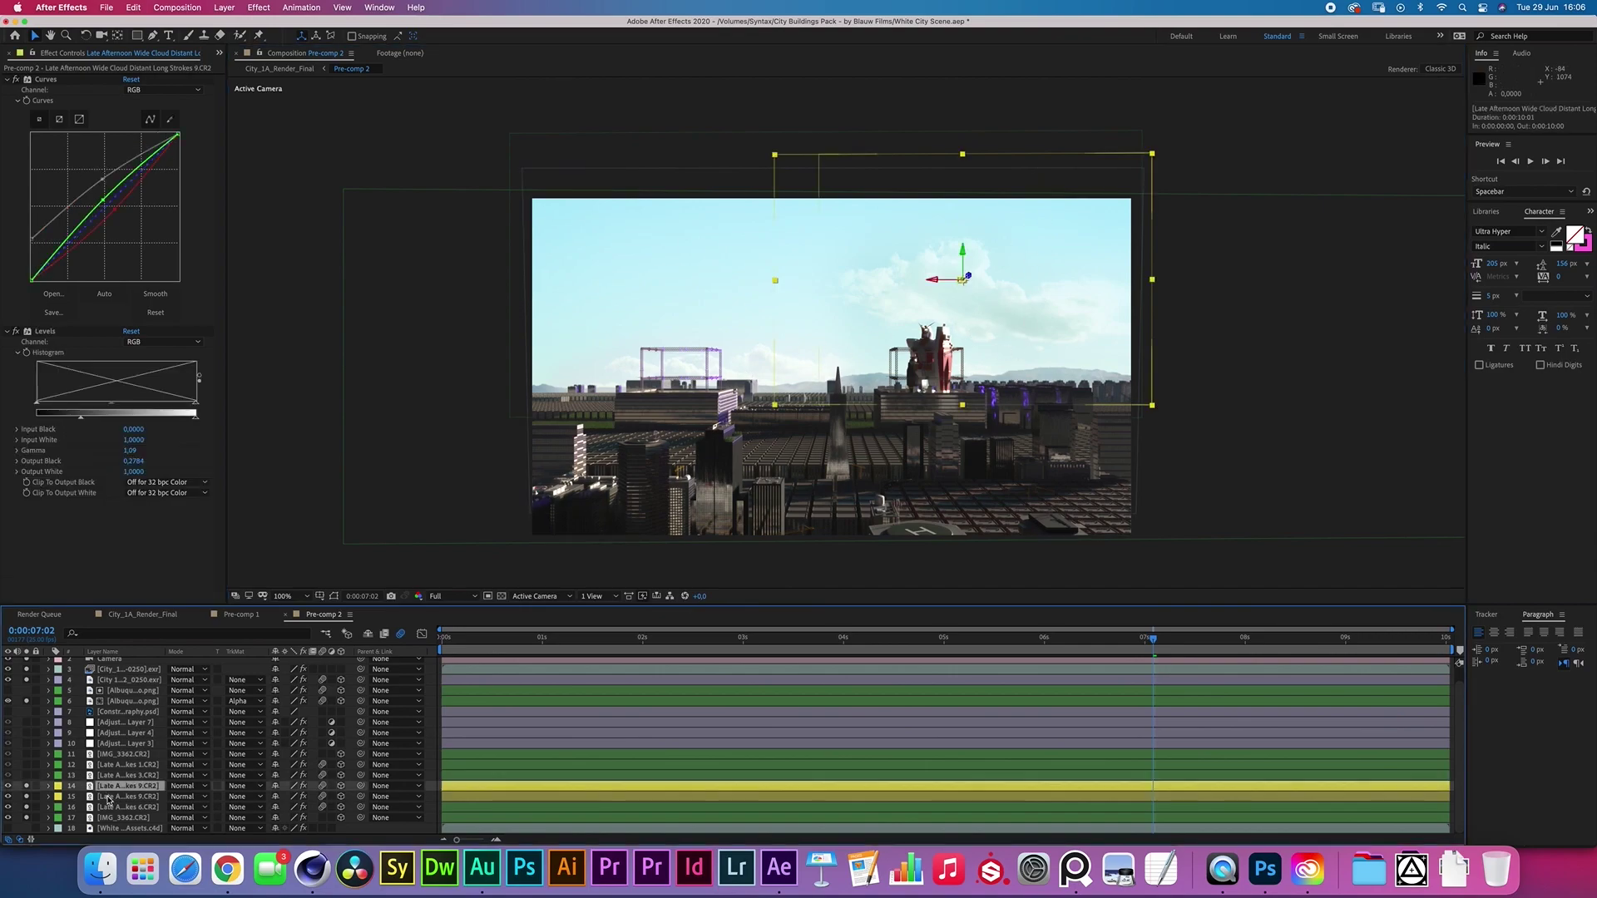
click(26, 786)
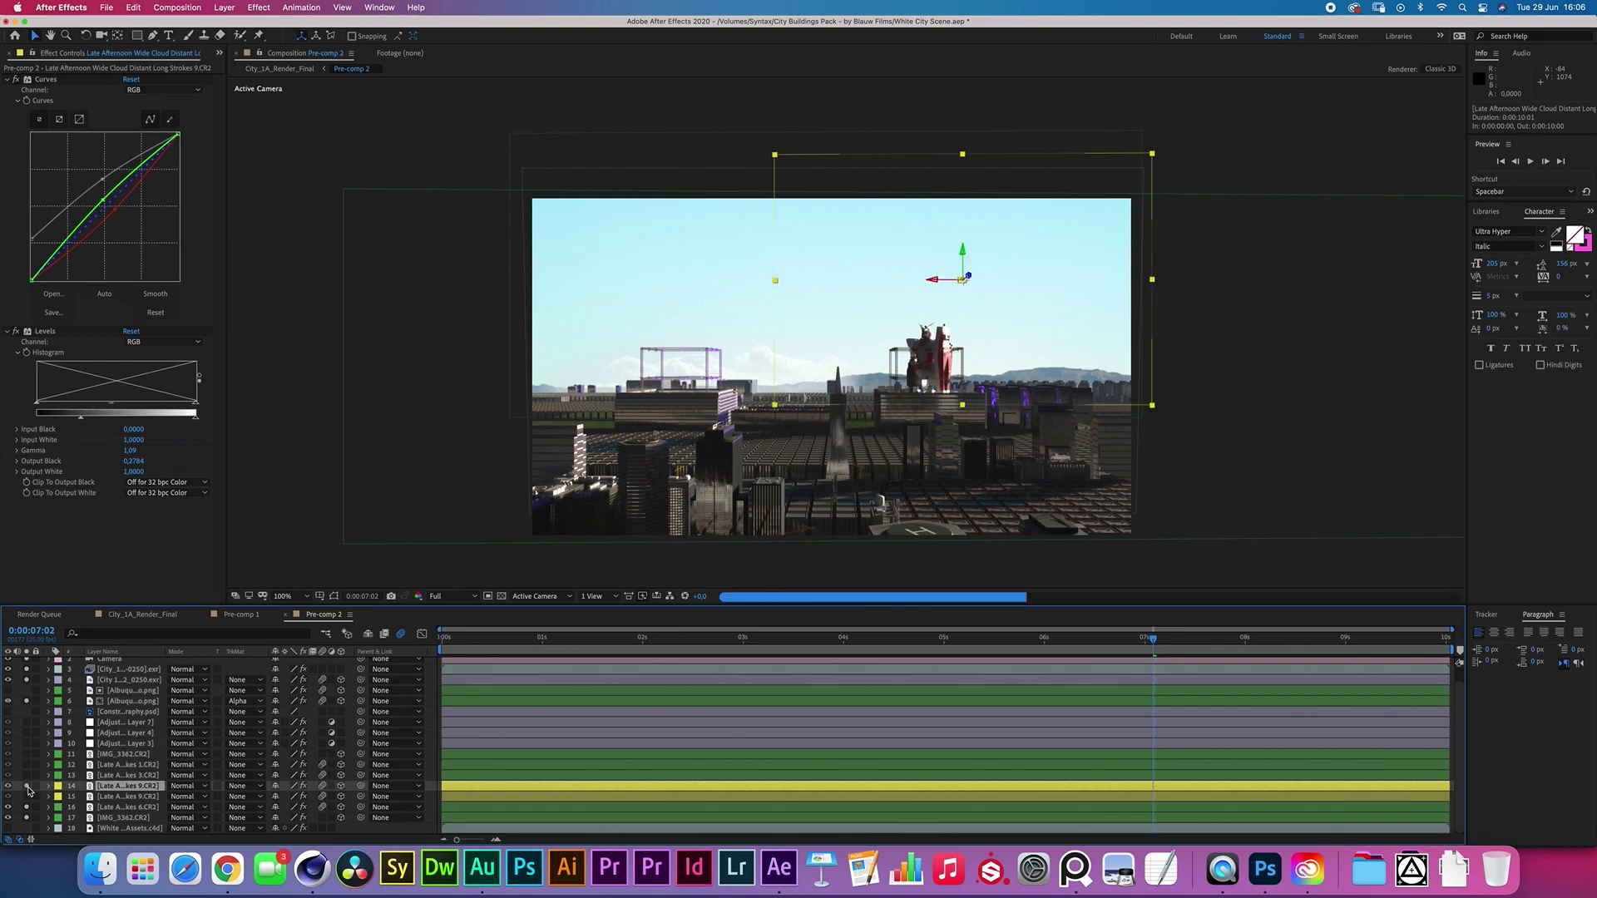
click(28, 797)
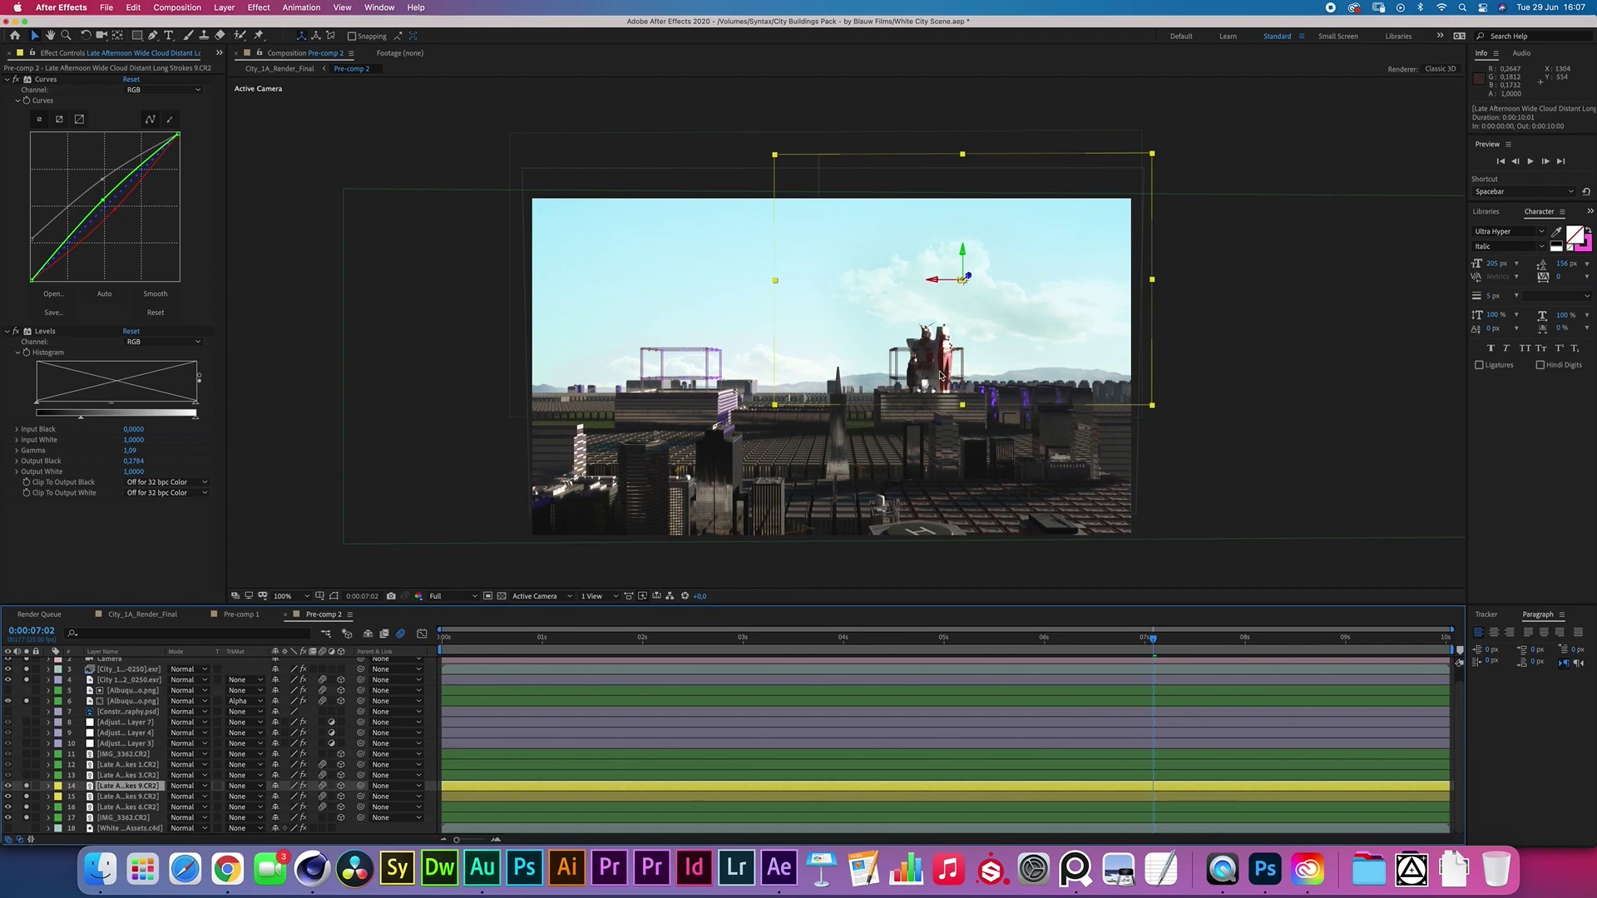
click(23, 96)
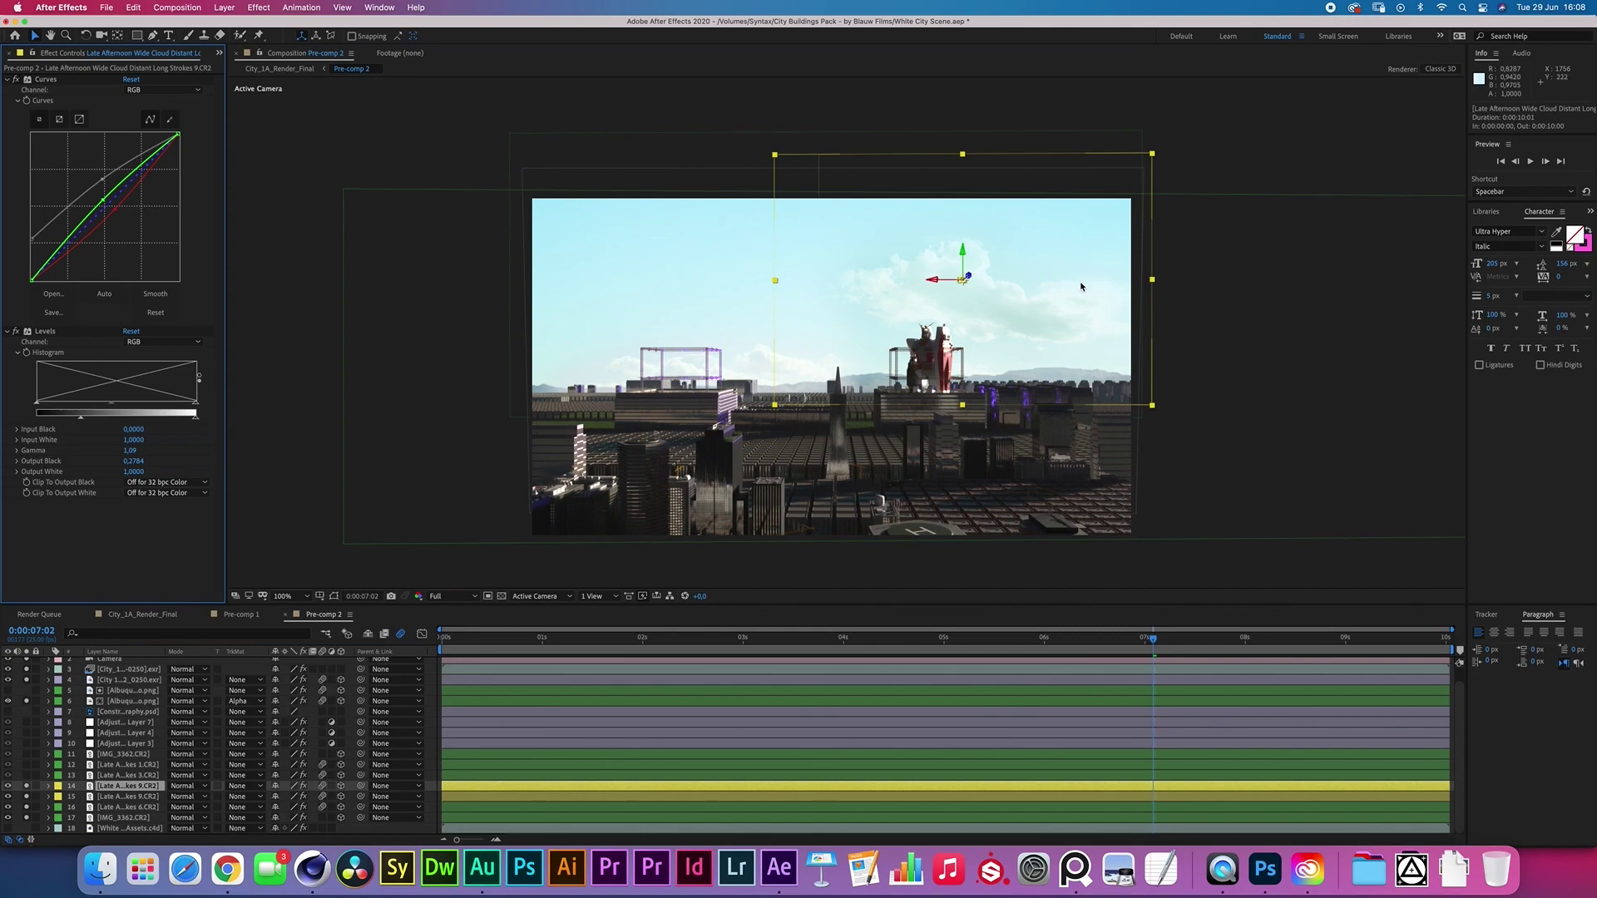
- Select layer 13, Late Afternoon ... Strokes 3.CR2, to show its two Curves effects
click(782, 373)
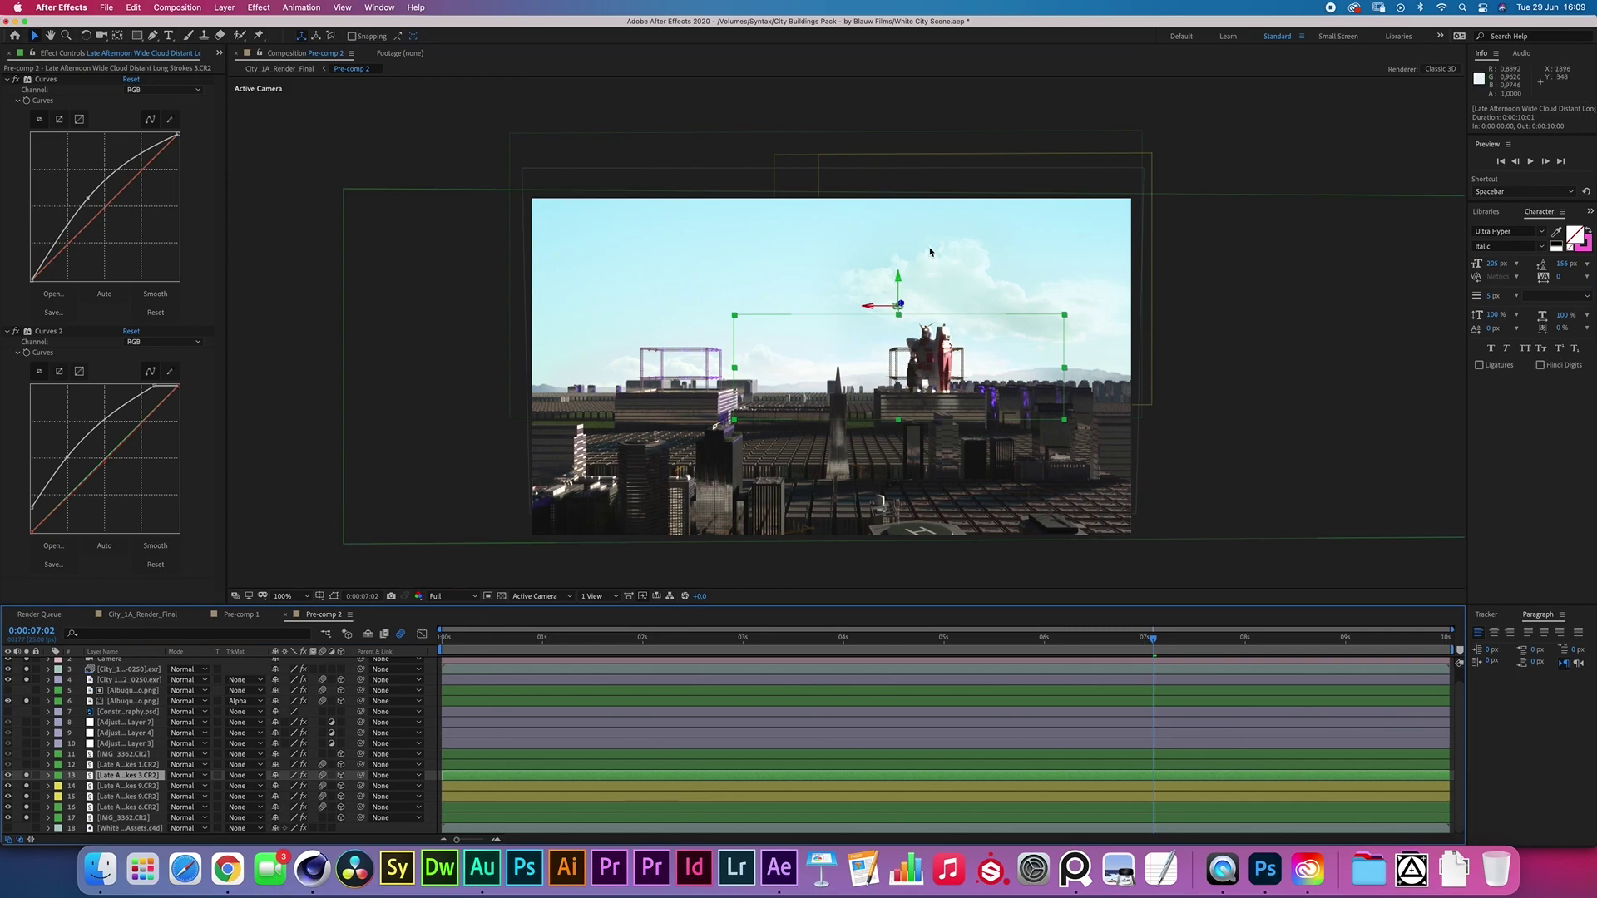
- On the left-sky cloud layer, disable the Vibrance effect and enable the Curves grade
click(112, 764)
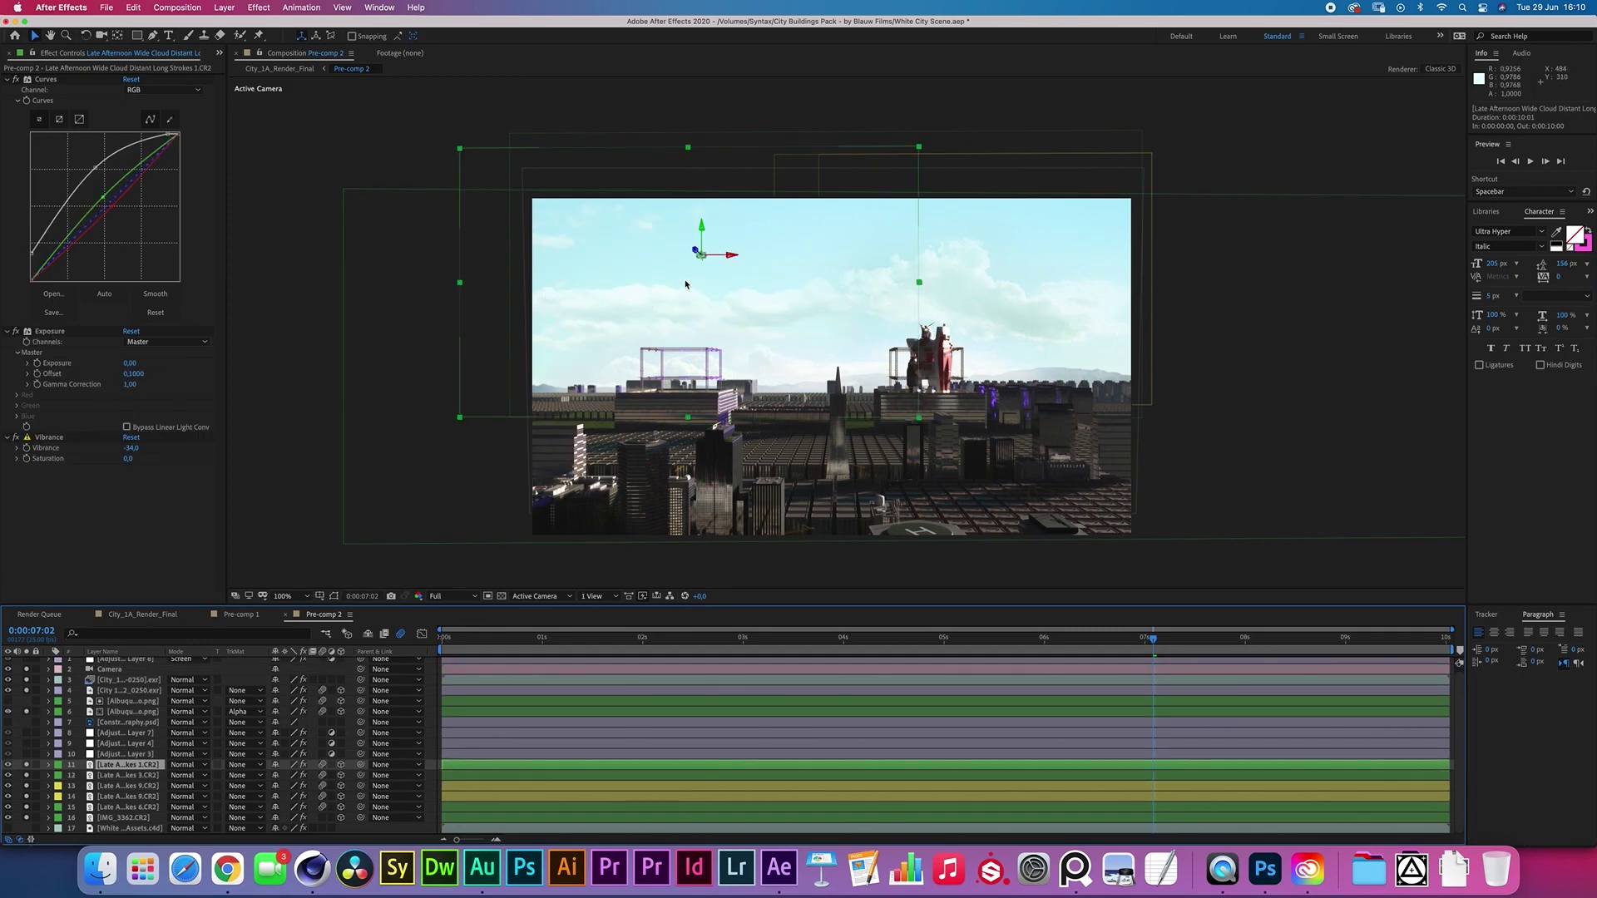
click(670, 243)
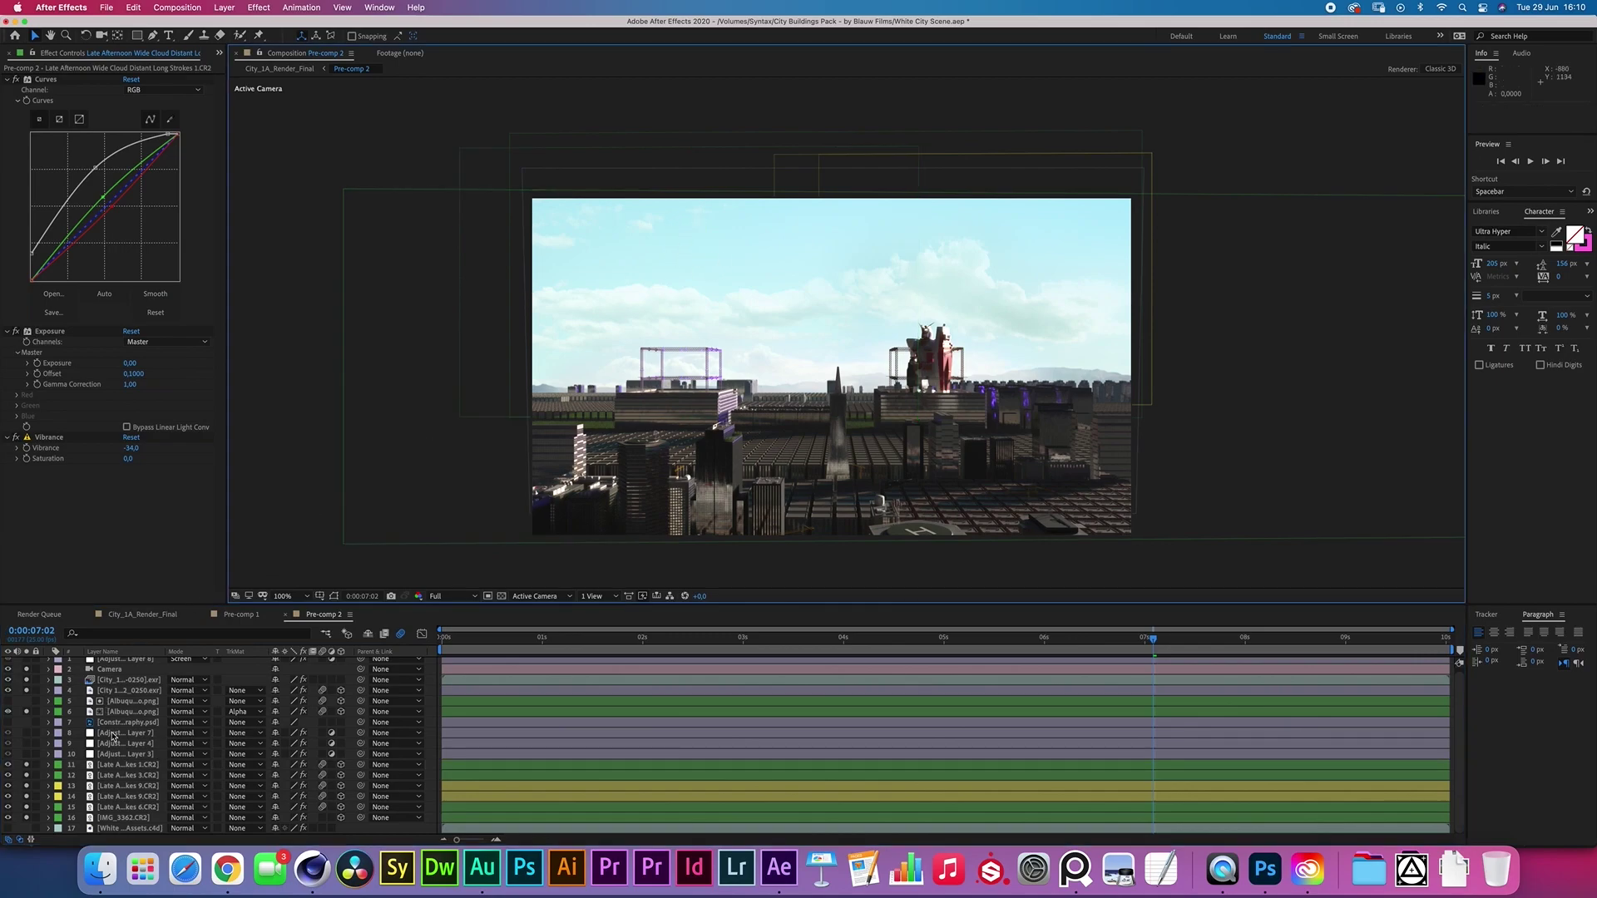
click(113, 764)
click(17, 438)
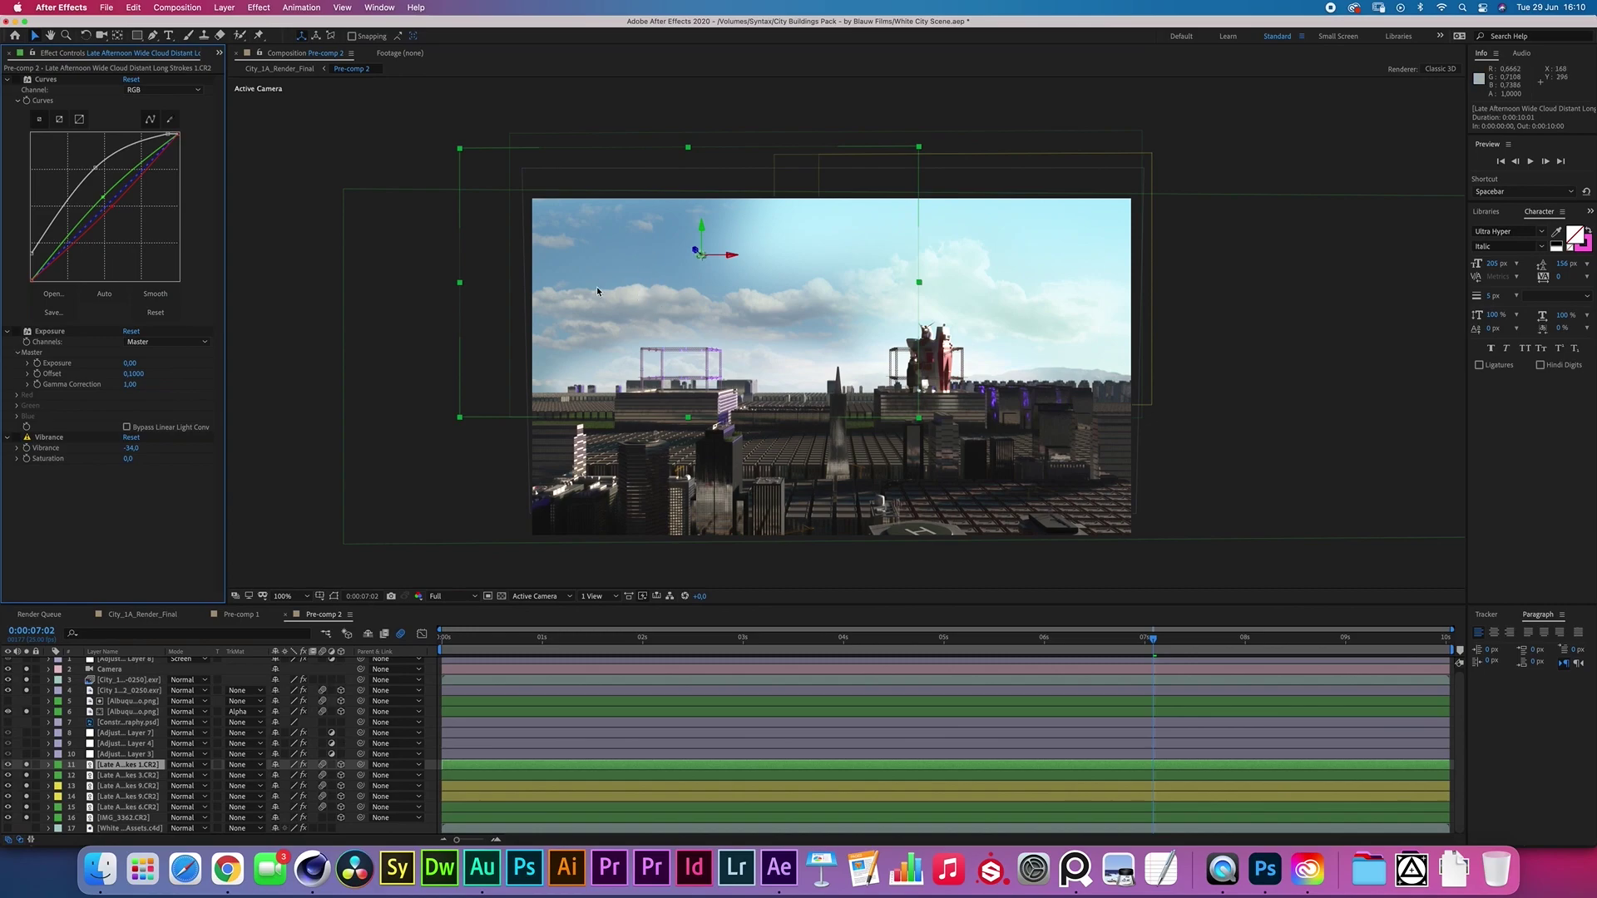
click(16, 79)
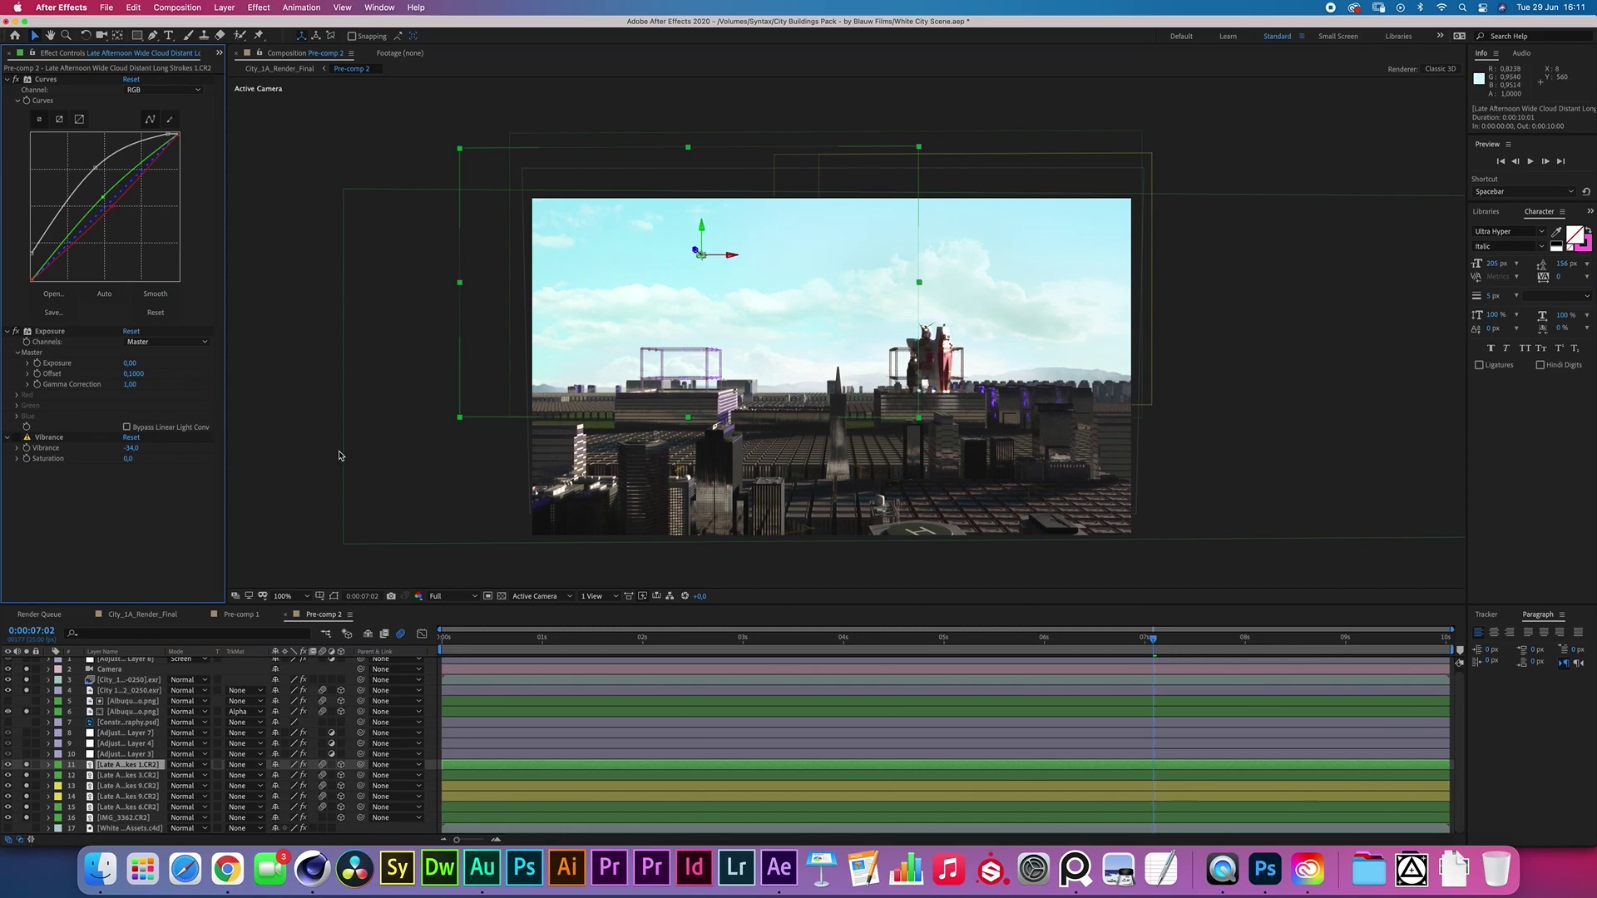
- Set the preview magnification to 25%, then to Fit up to 200% to fill the viewer
click(285, 596)
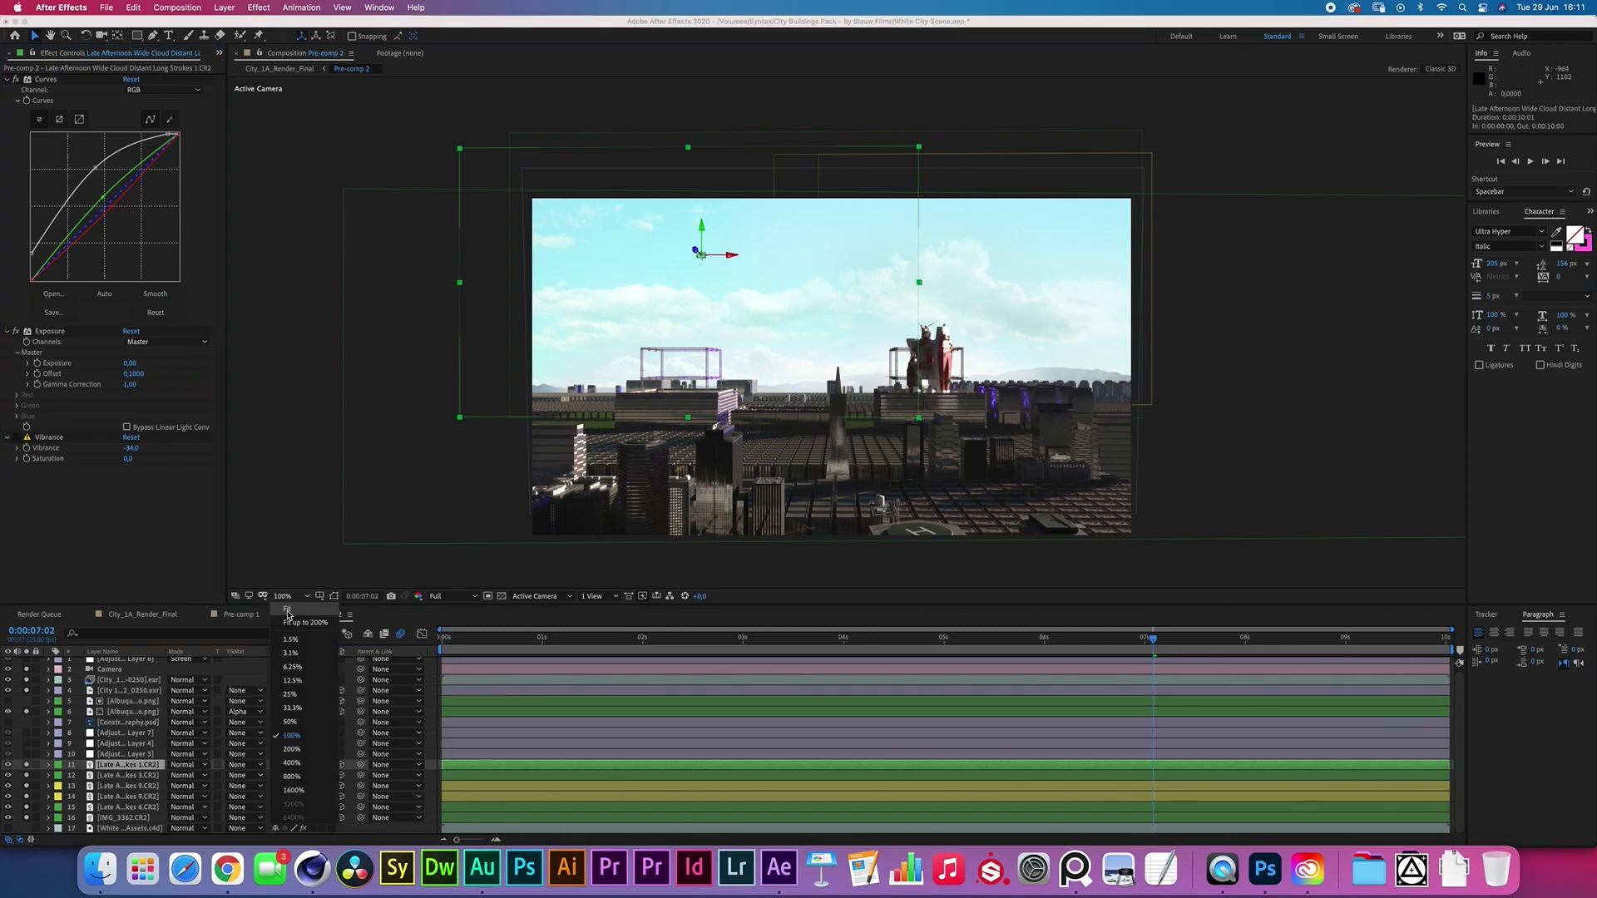
click(289, 696)
click(321, 545)
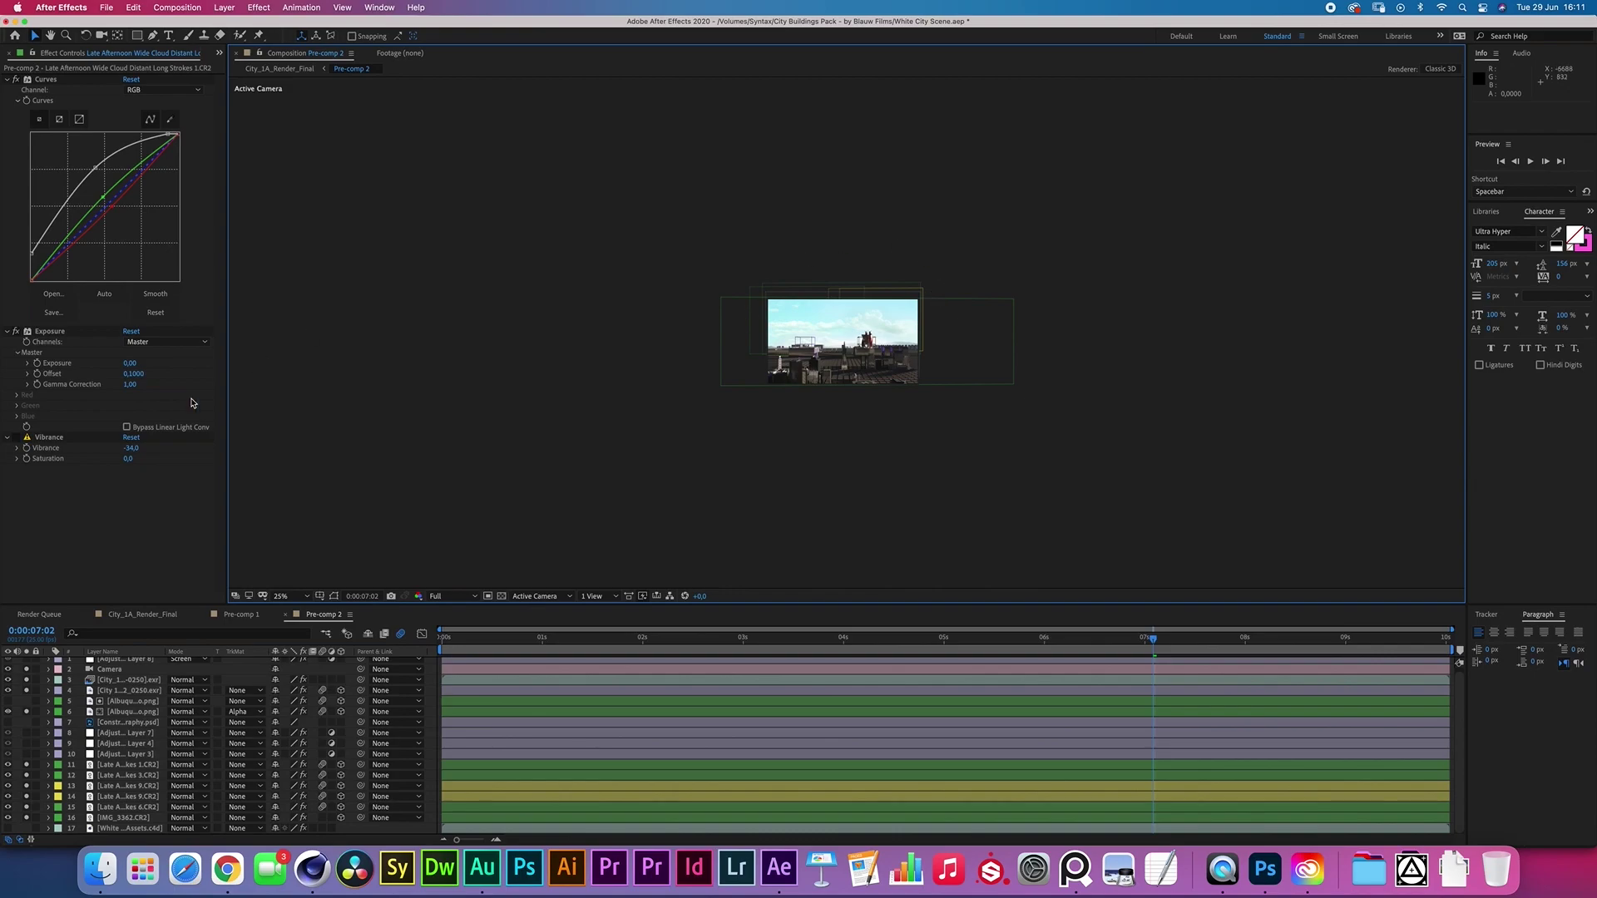
click(15, 441)
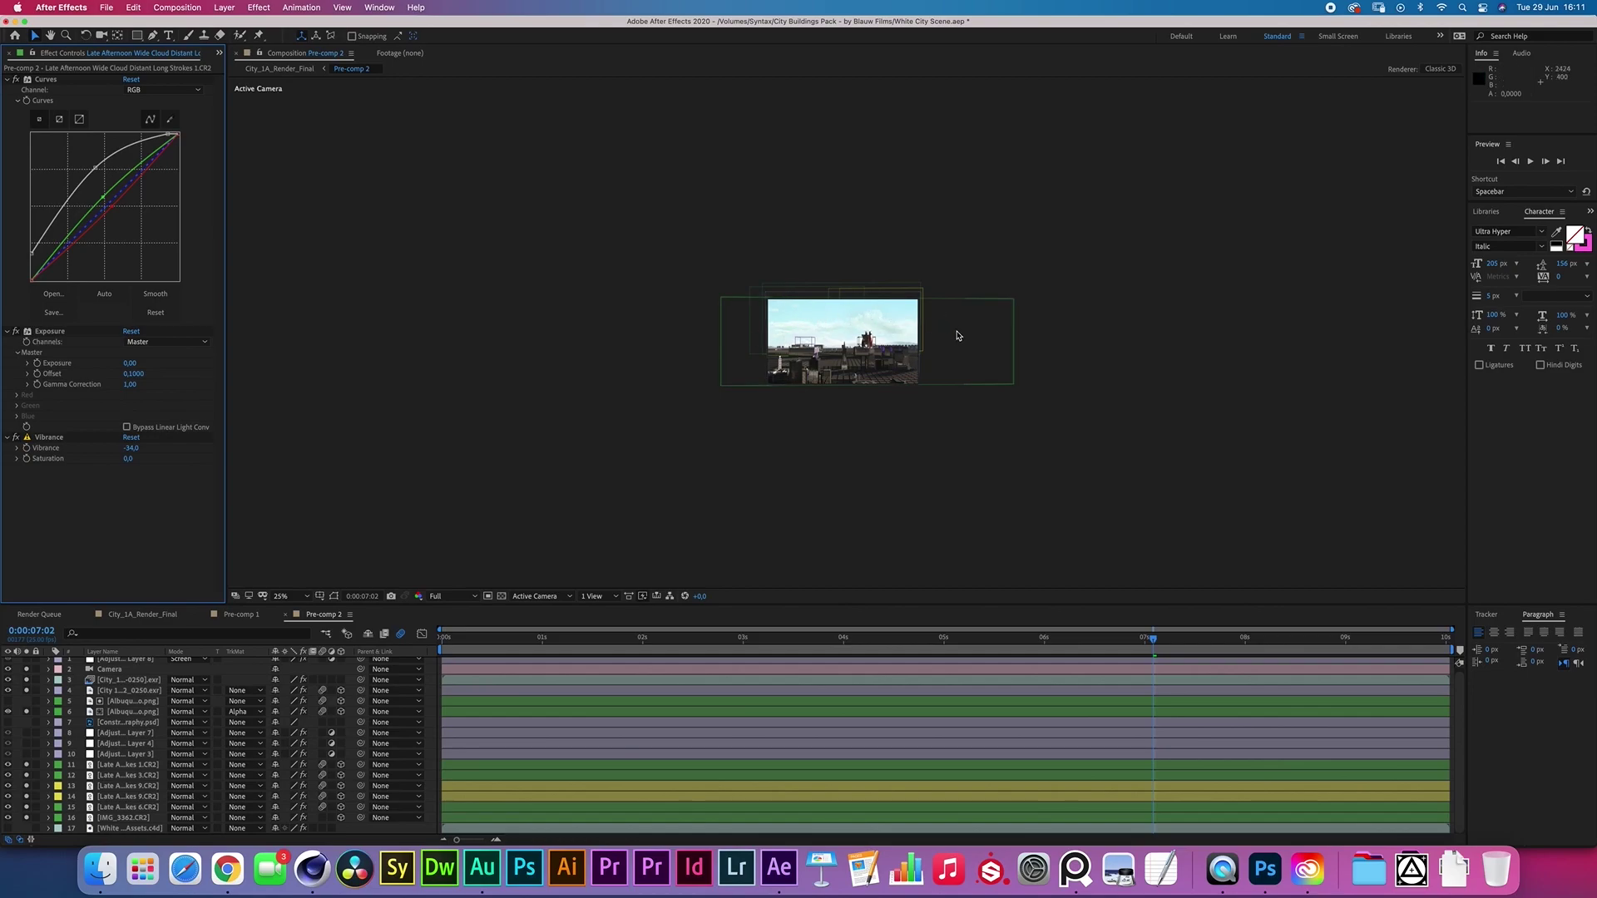
click(303, 596)
click(308, 623)
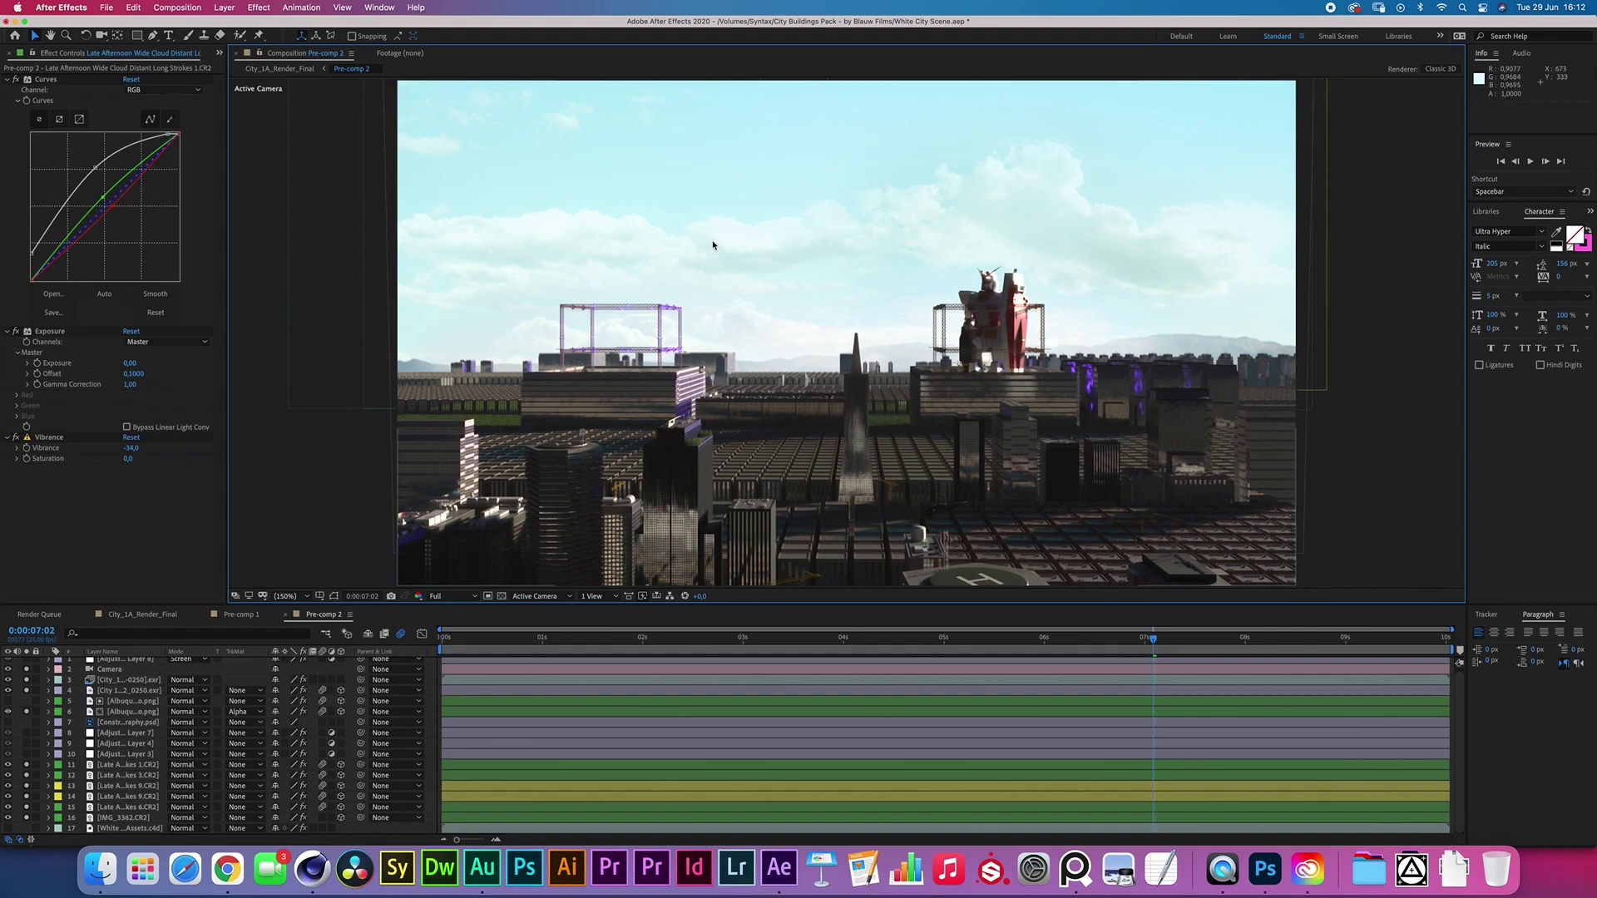
- Select Adjustment Layer 3, commit its Tint amount, and enable its grade on the shot
click(129, 755)
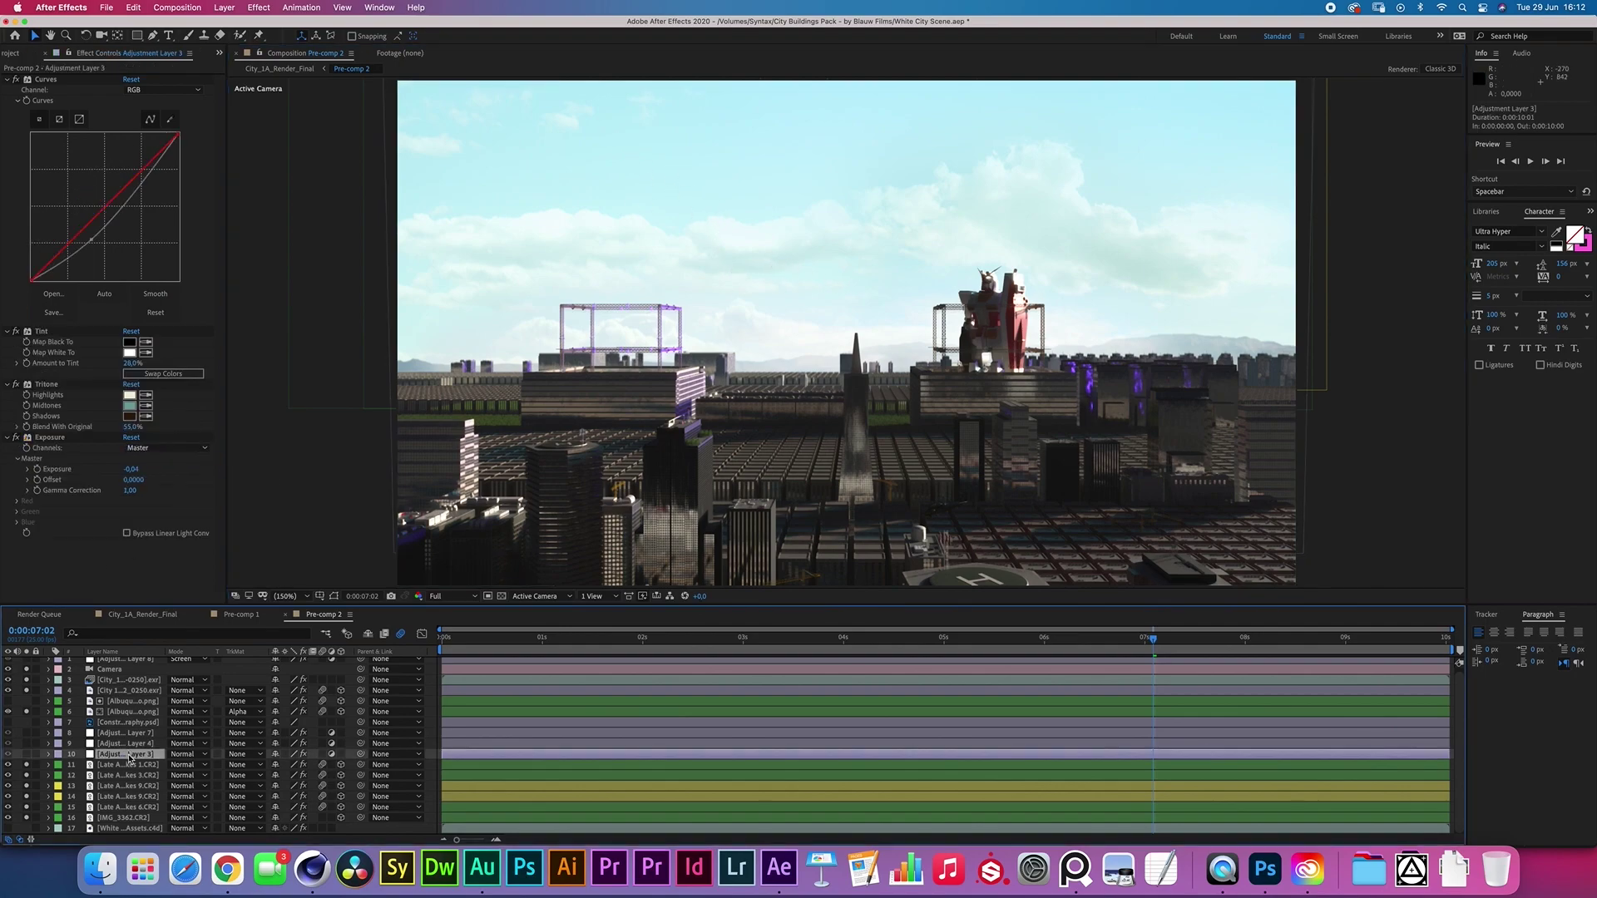
click(133, 367)
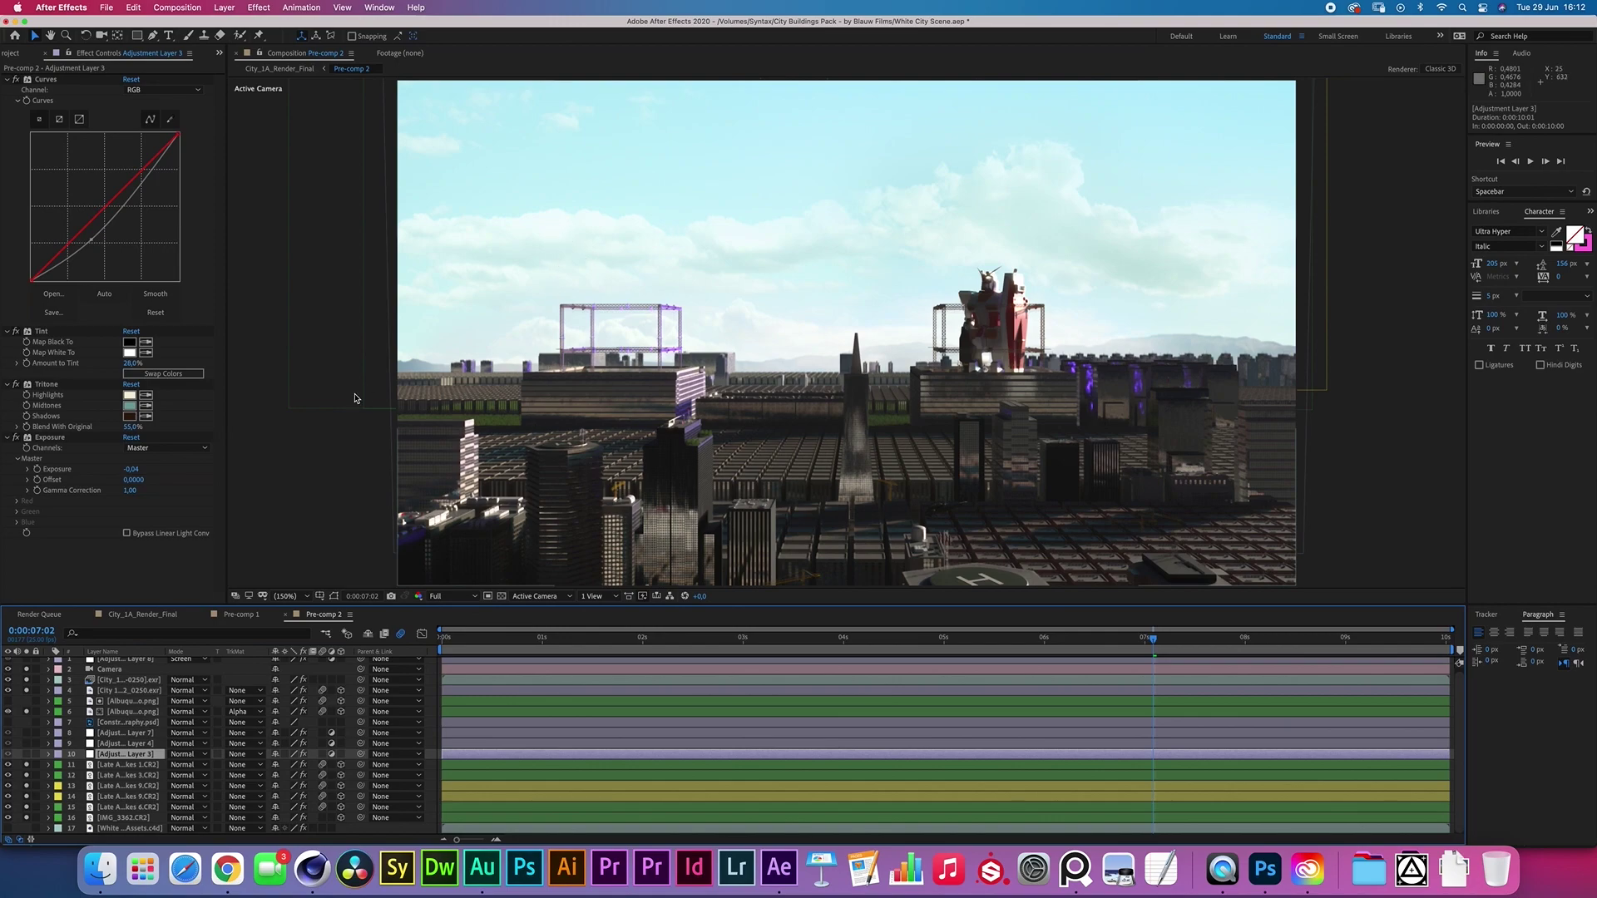
click(26, 757)
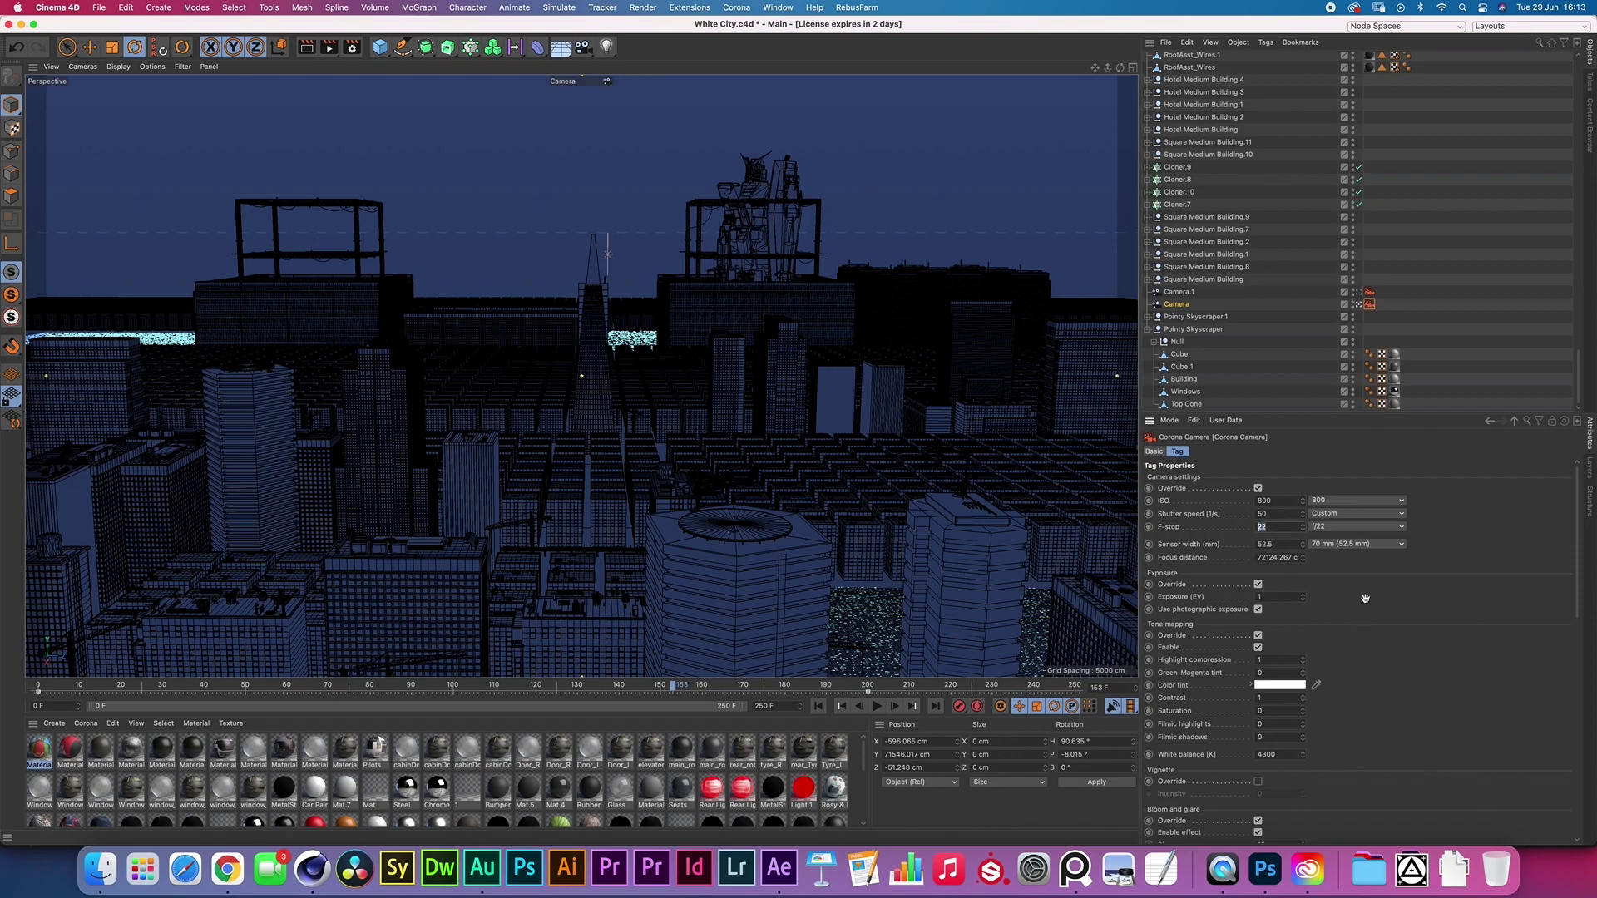
- Scroll through the Corona Camera tag's Exposure and Tone mapping attributes in Cinema 4D
scroll(1358, 598, down, 1)
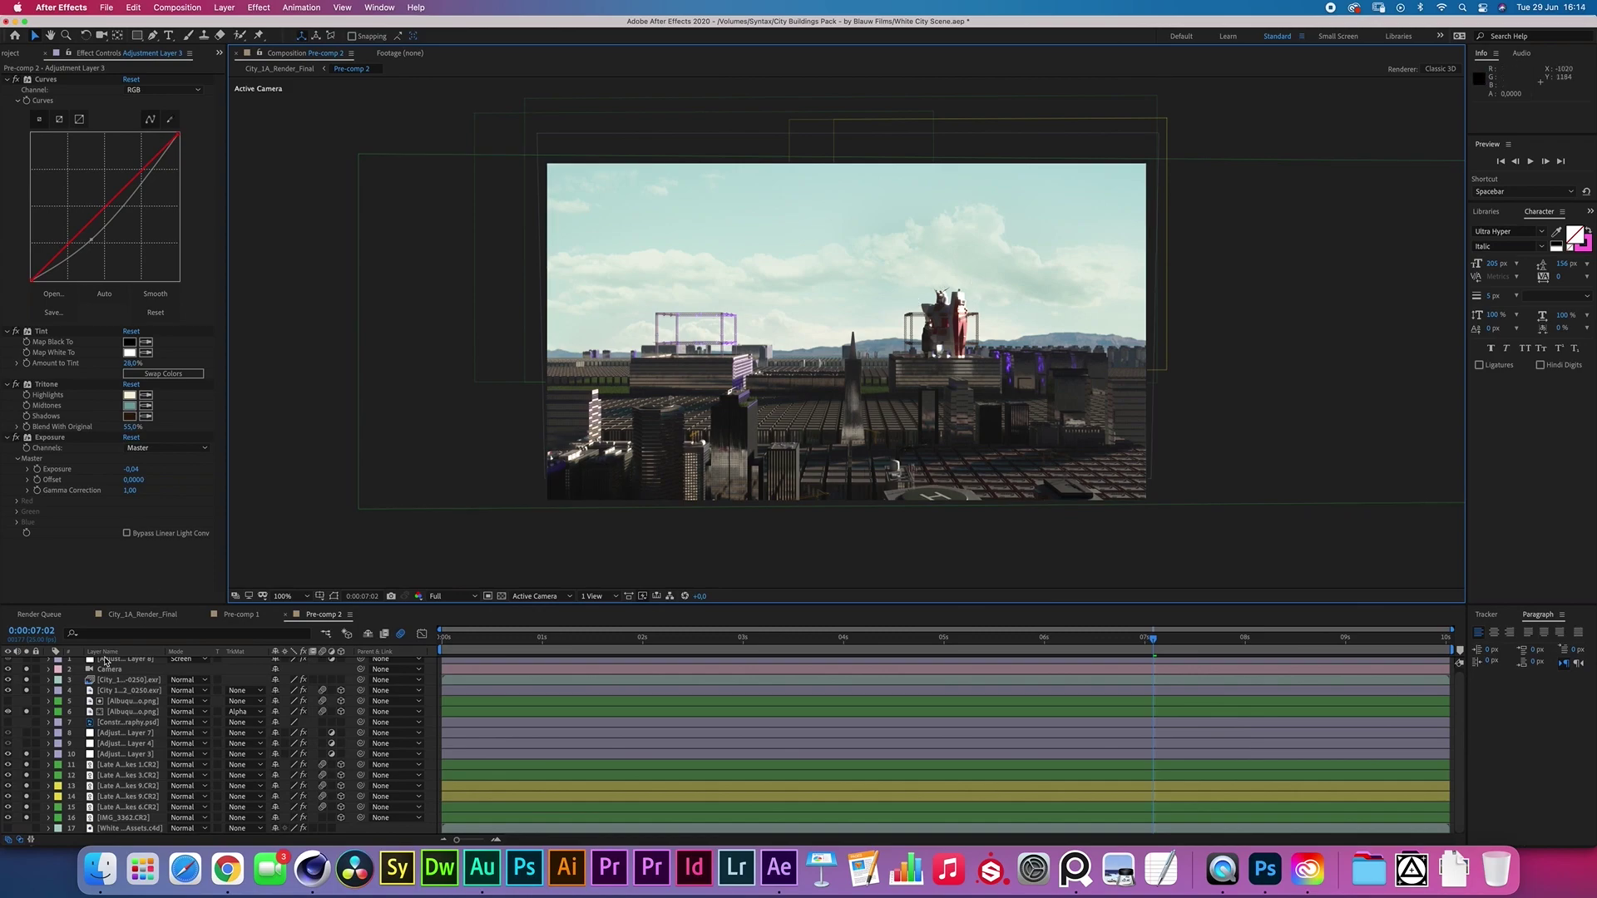
- Inspect the Exposure settings of Adjustment Layer 4, then Adjustment Layer 7, in Effect Controls
click(154, 744)
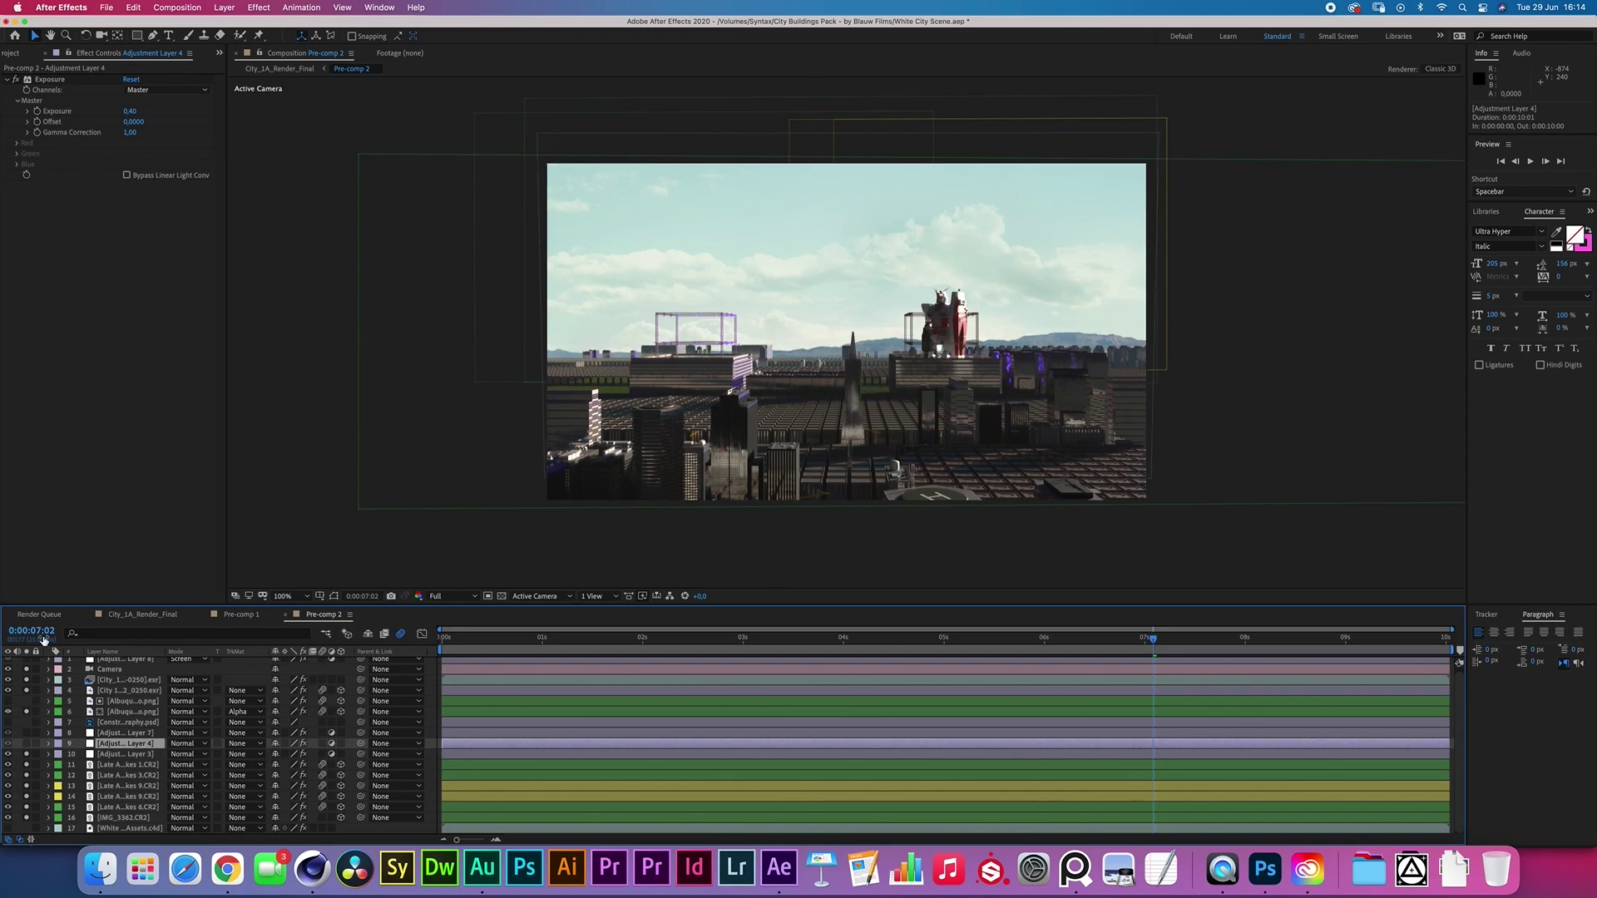
click(28, 745)
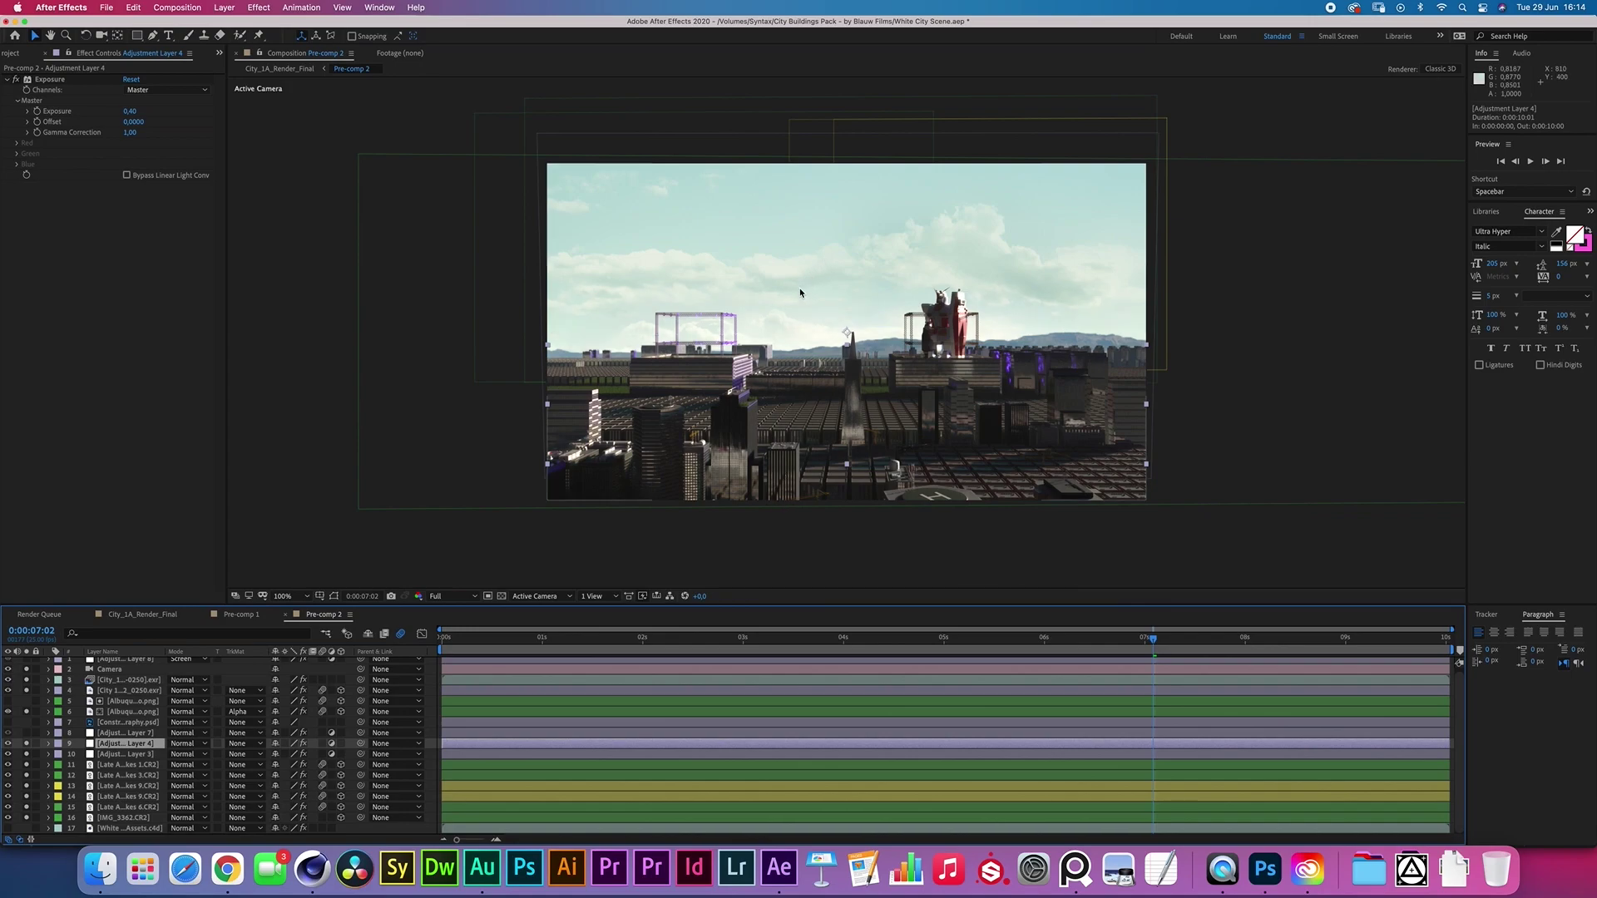
click(104, 734)
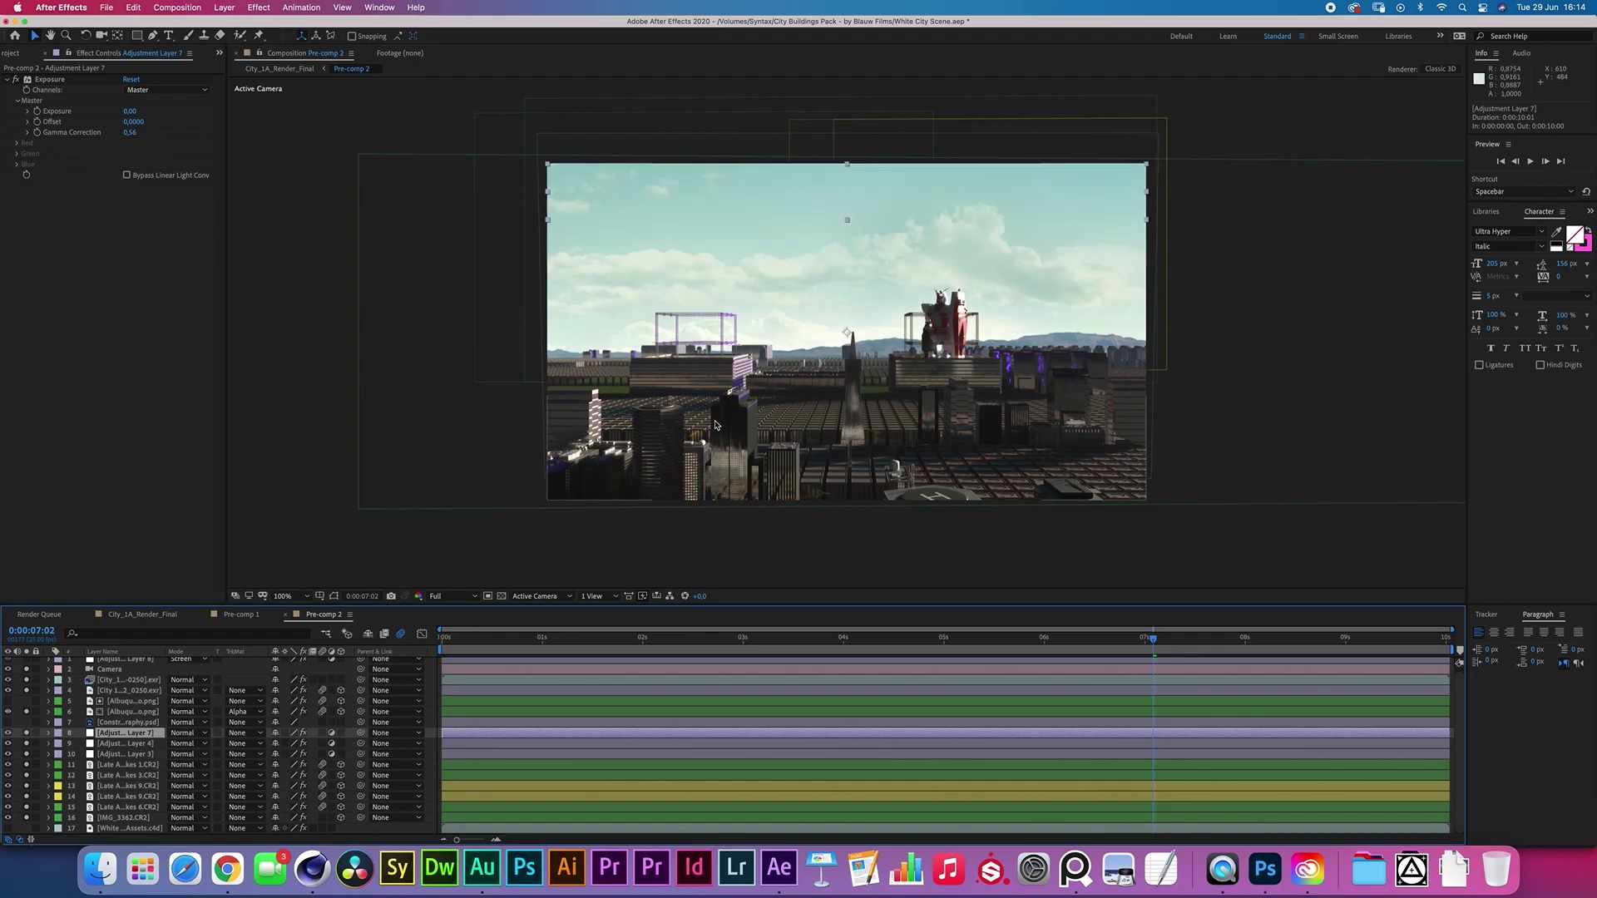
click(481, 542)
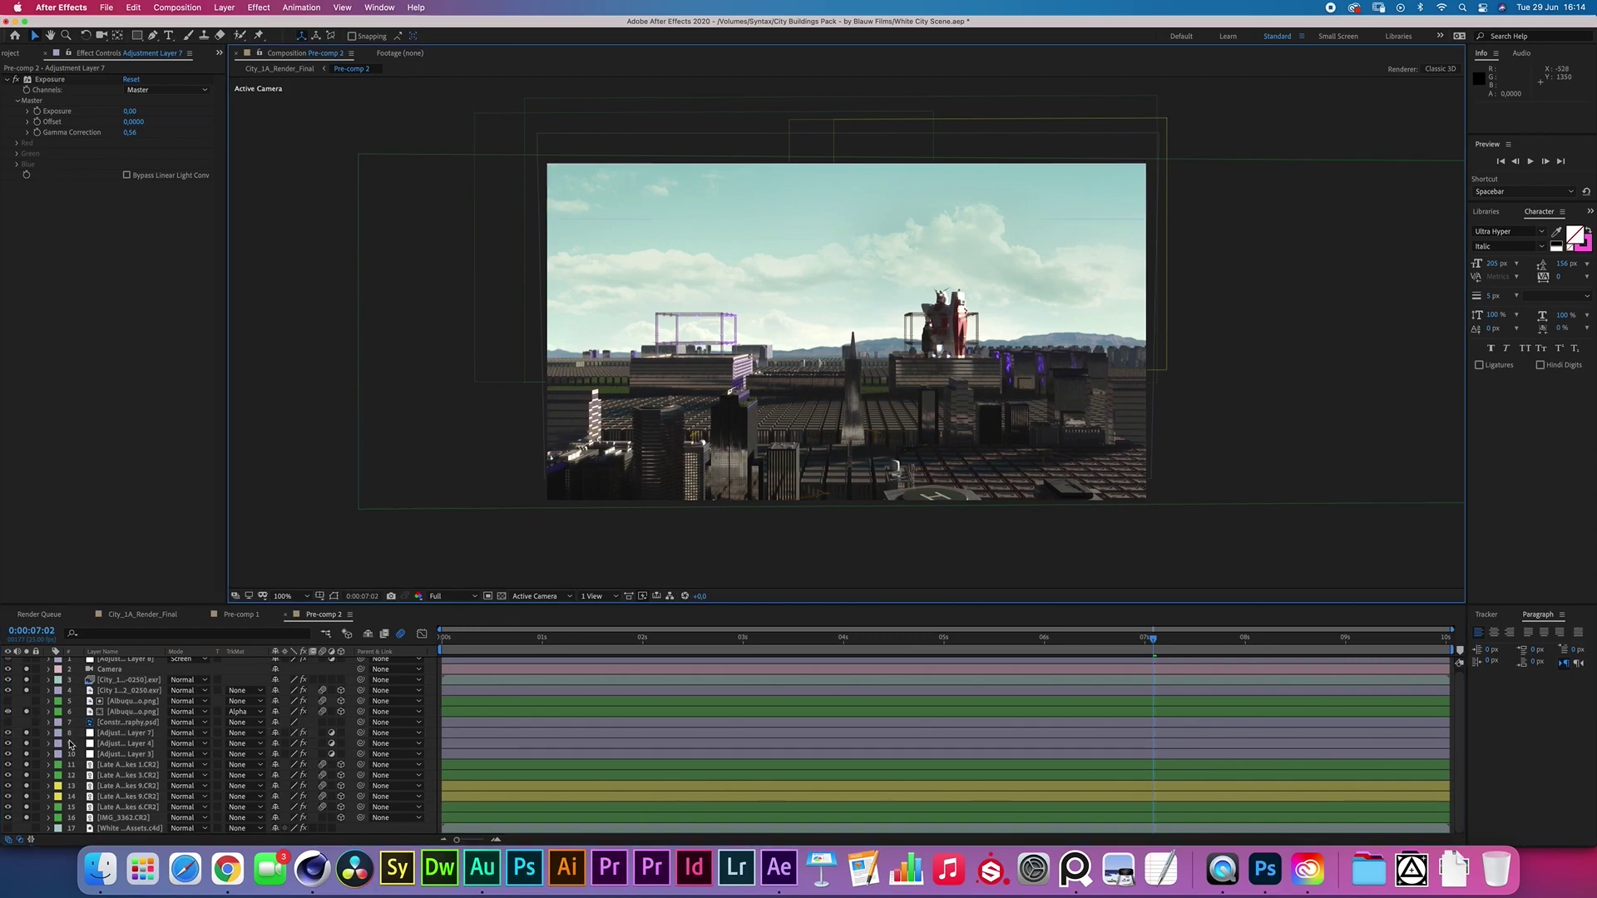
click(27, 745)
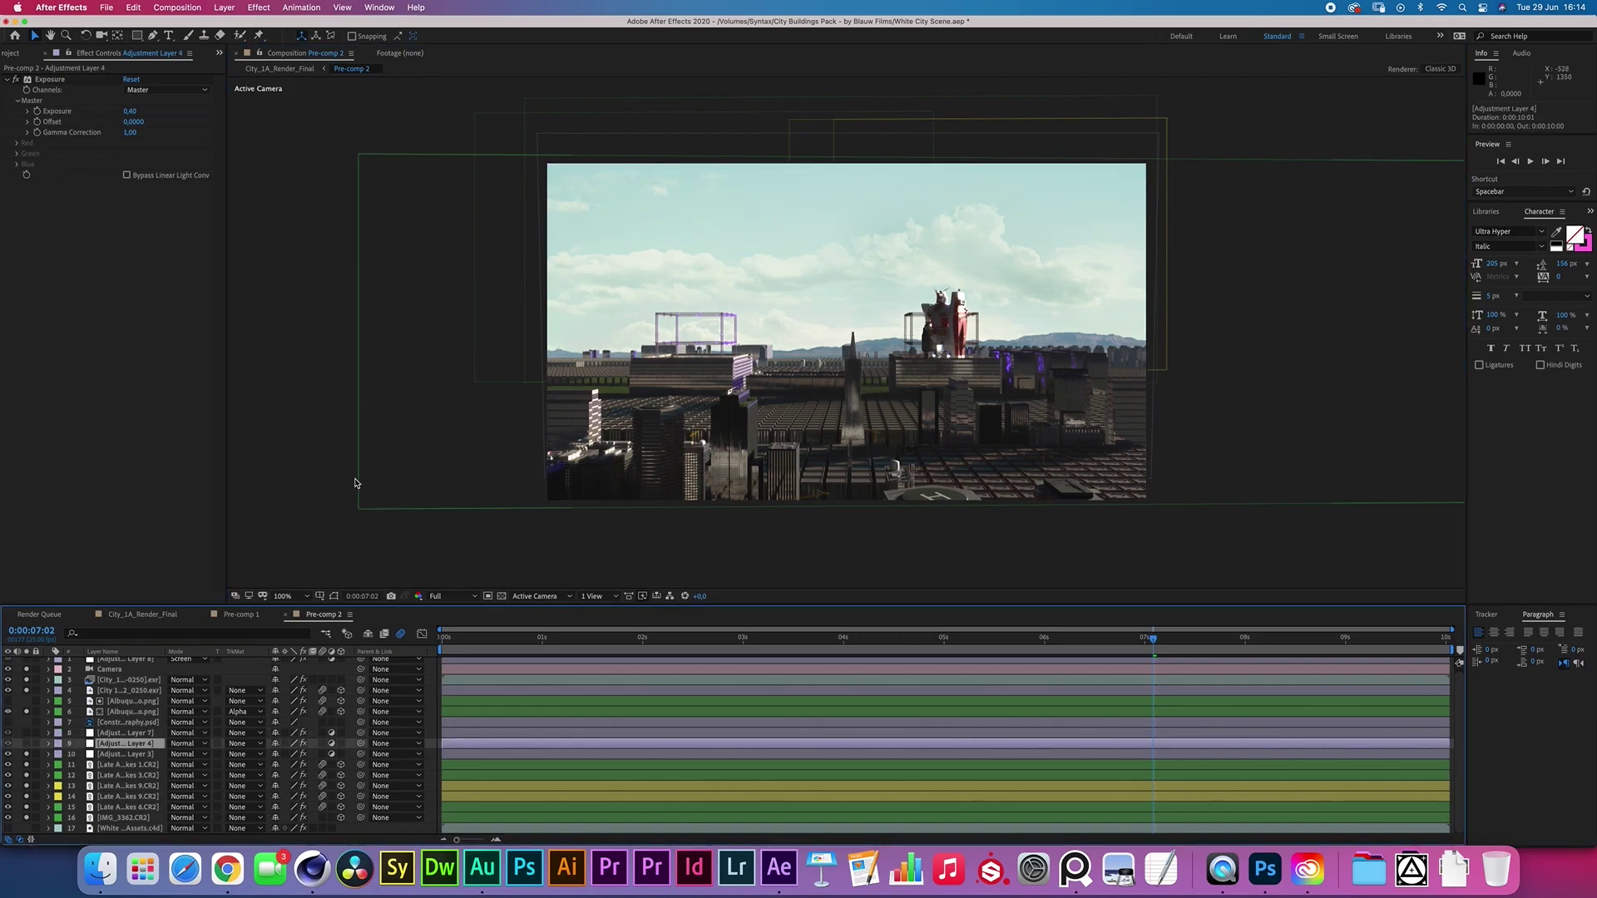
click(334, 596)
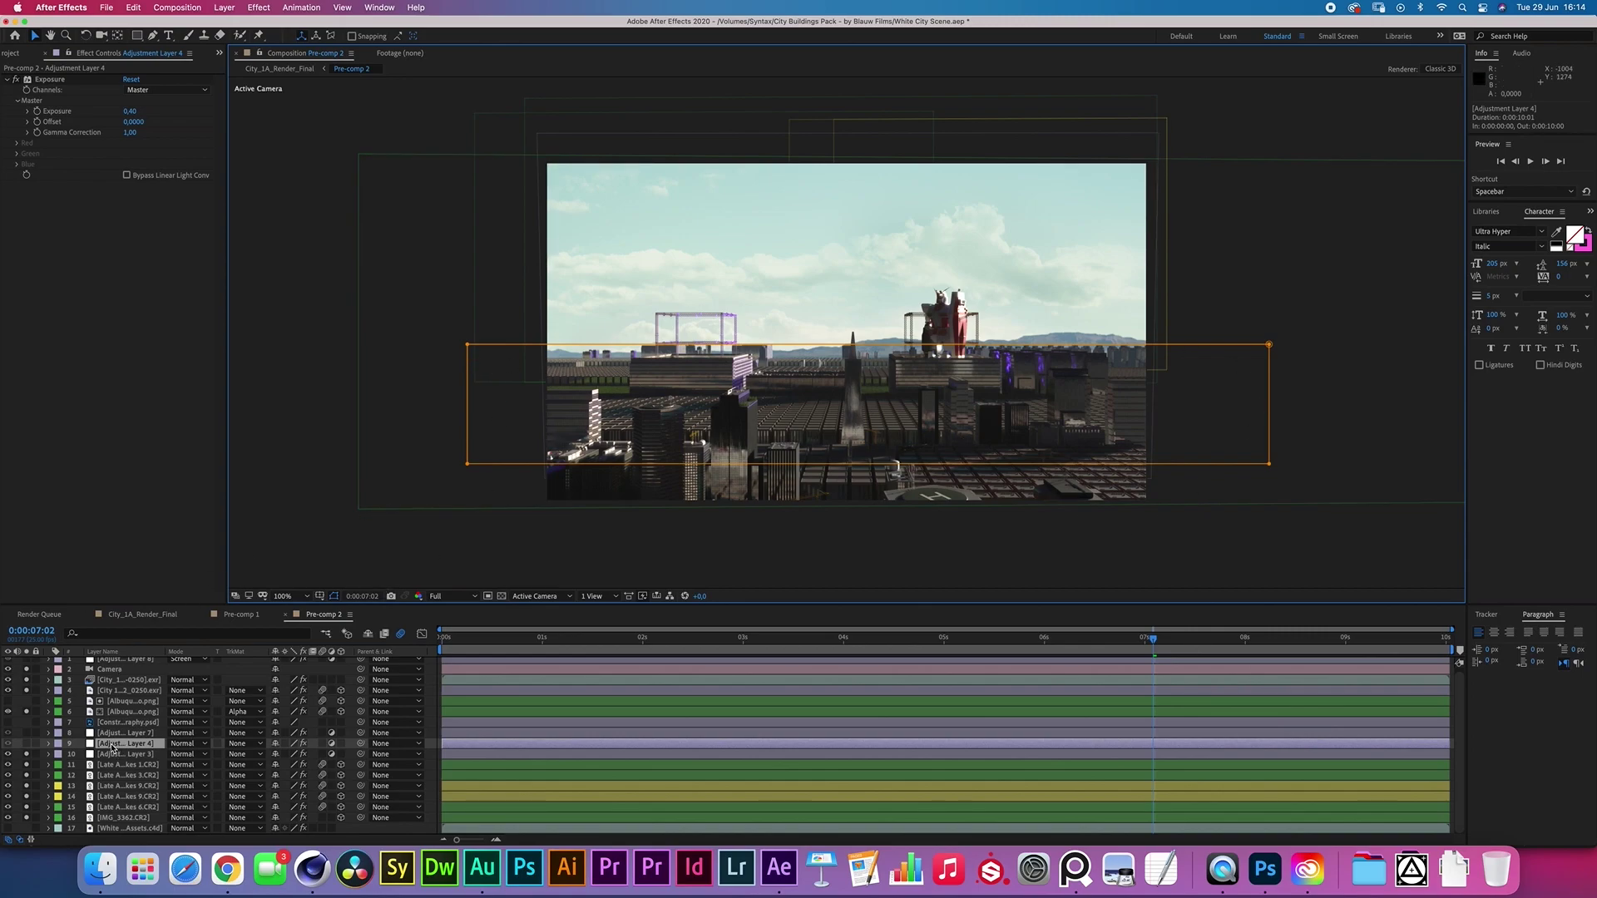
click(27, 744)
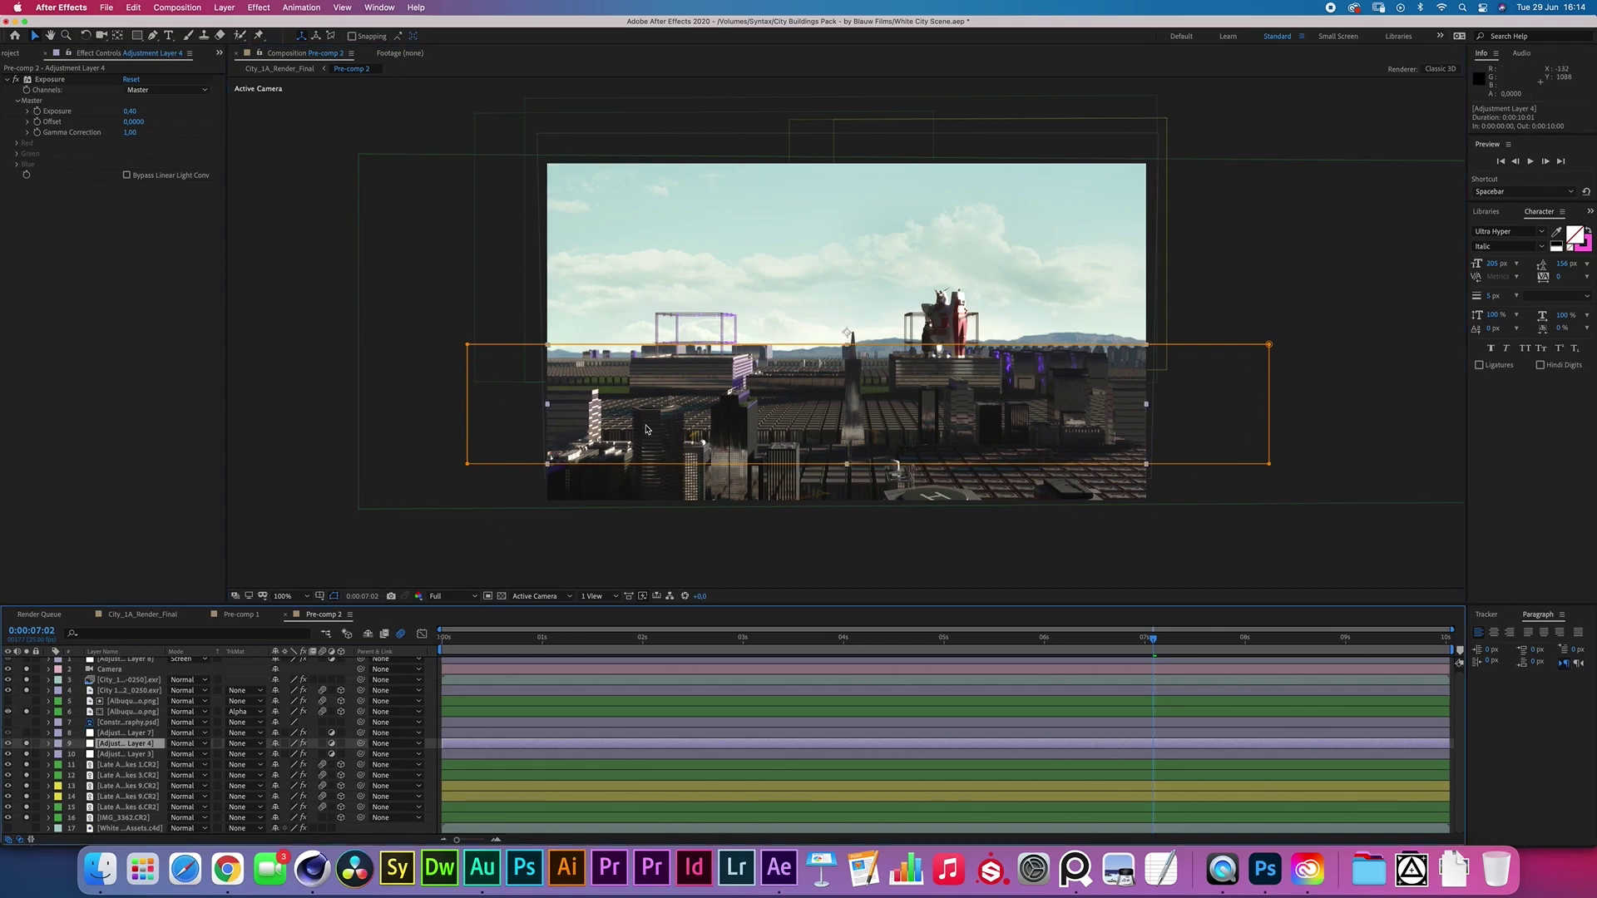
click(25, 744)
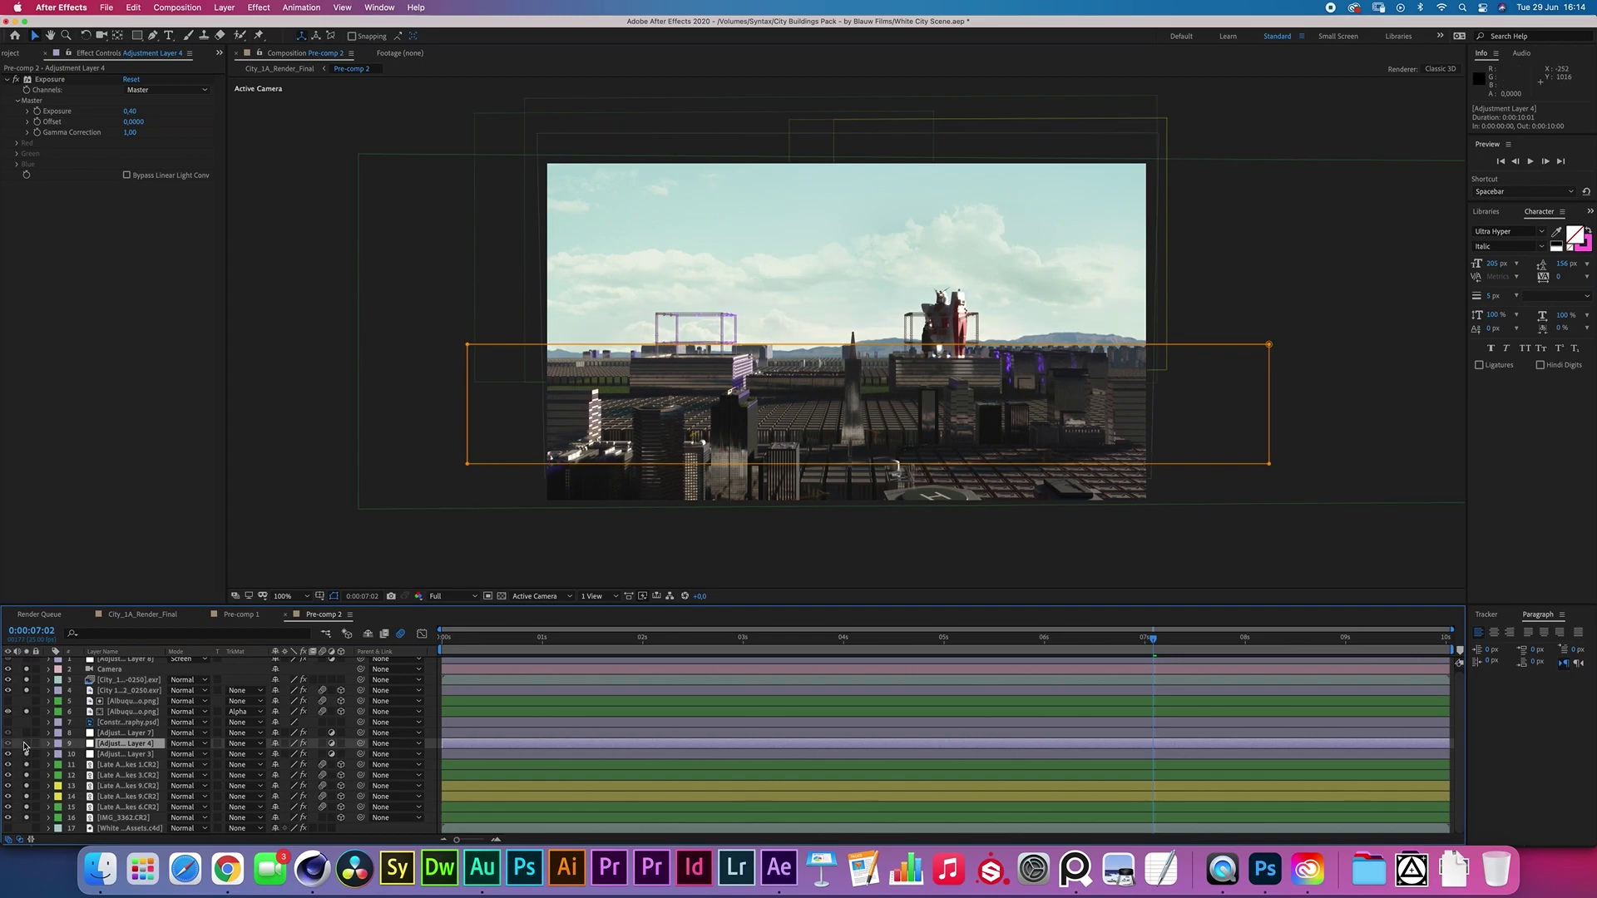
key(super+shift+a)
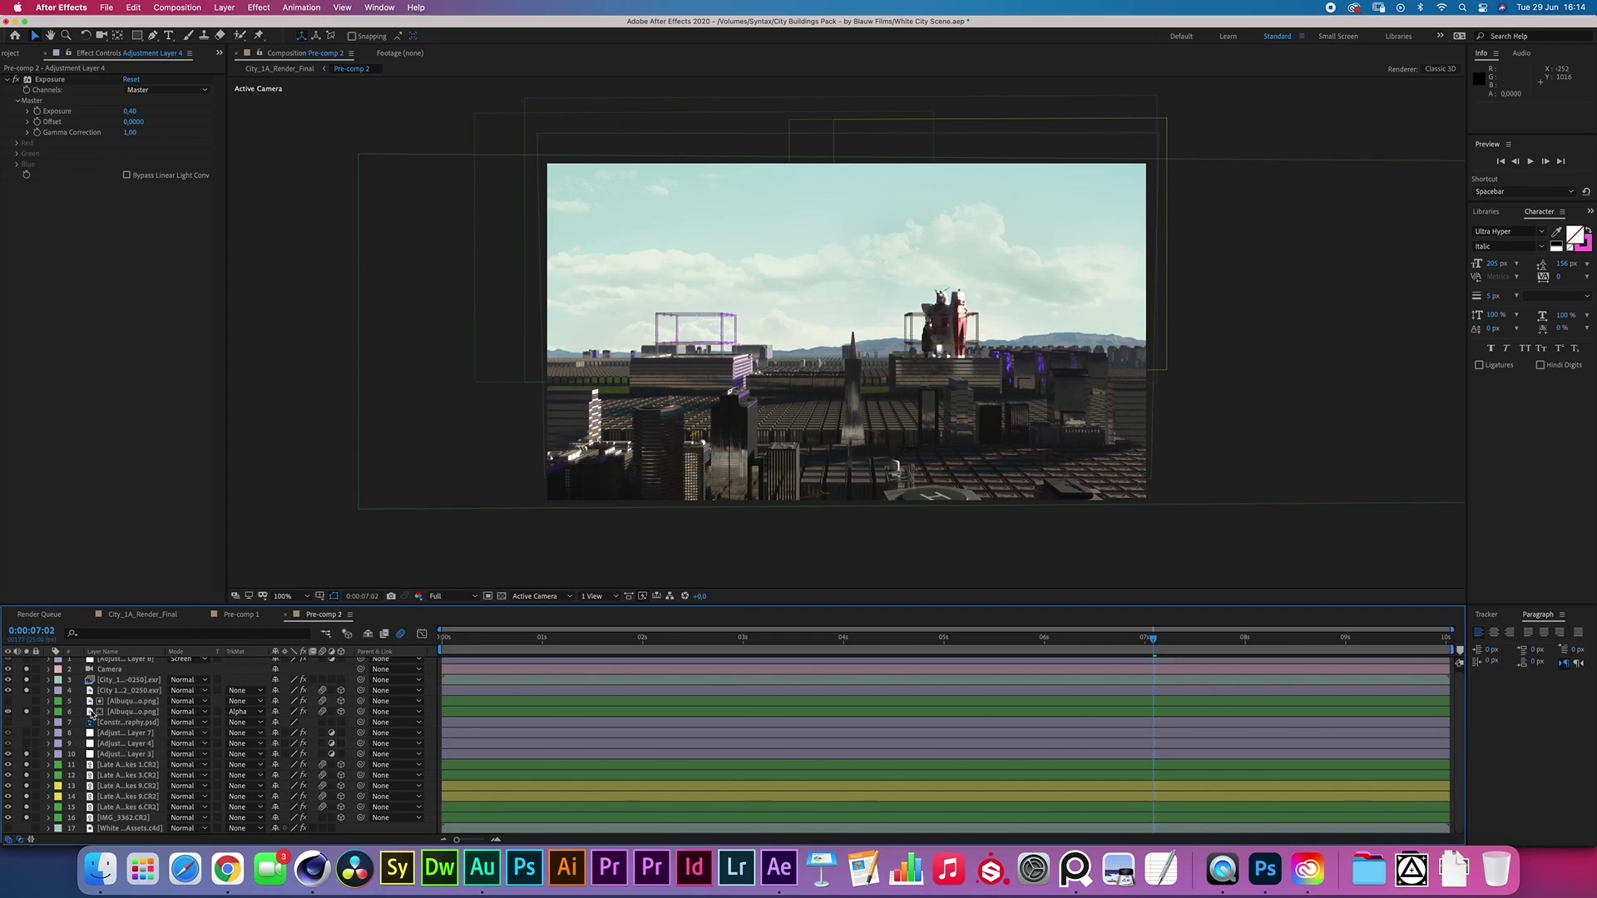
click(106, 744)
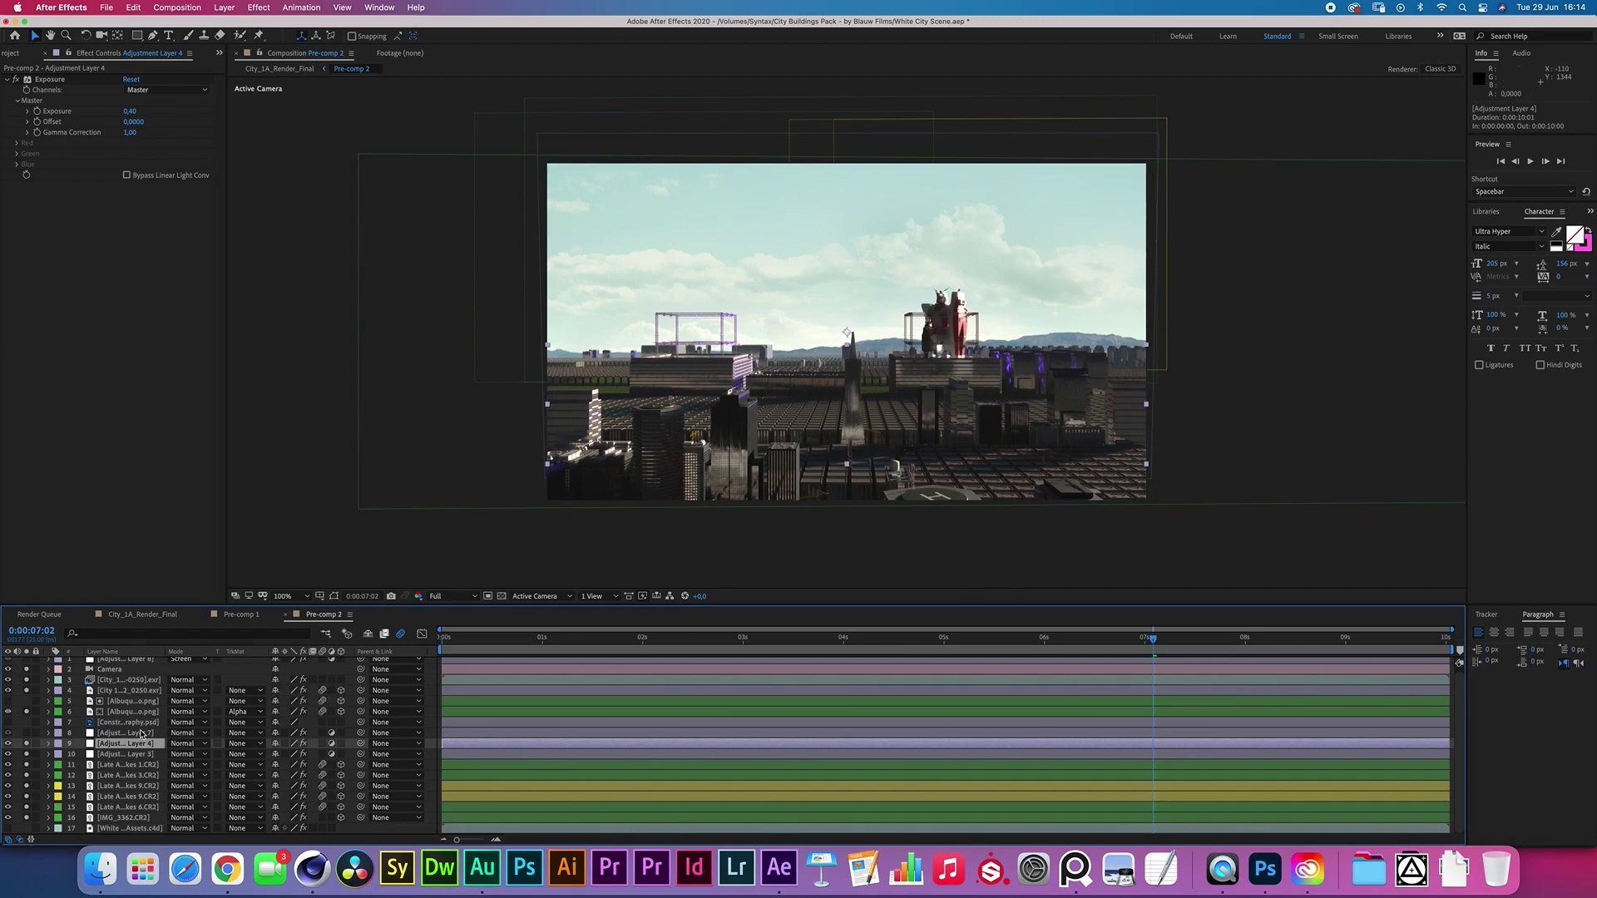
click(46, 732)
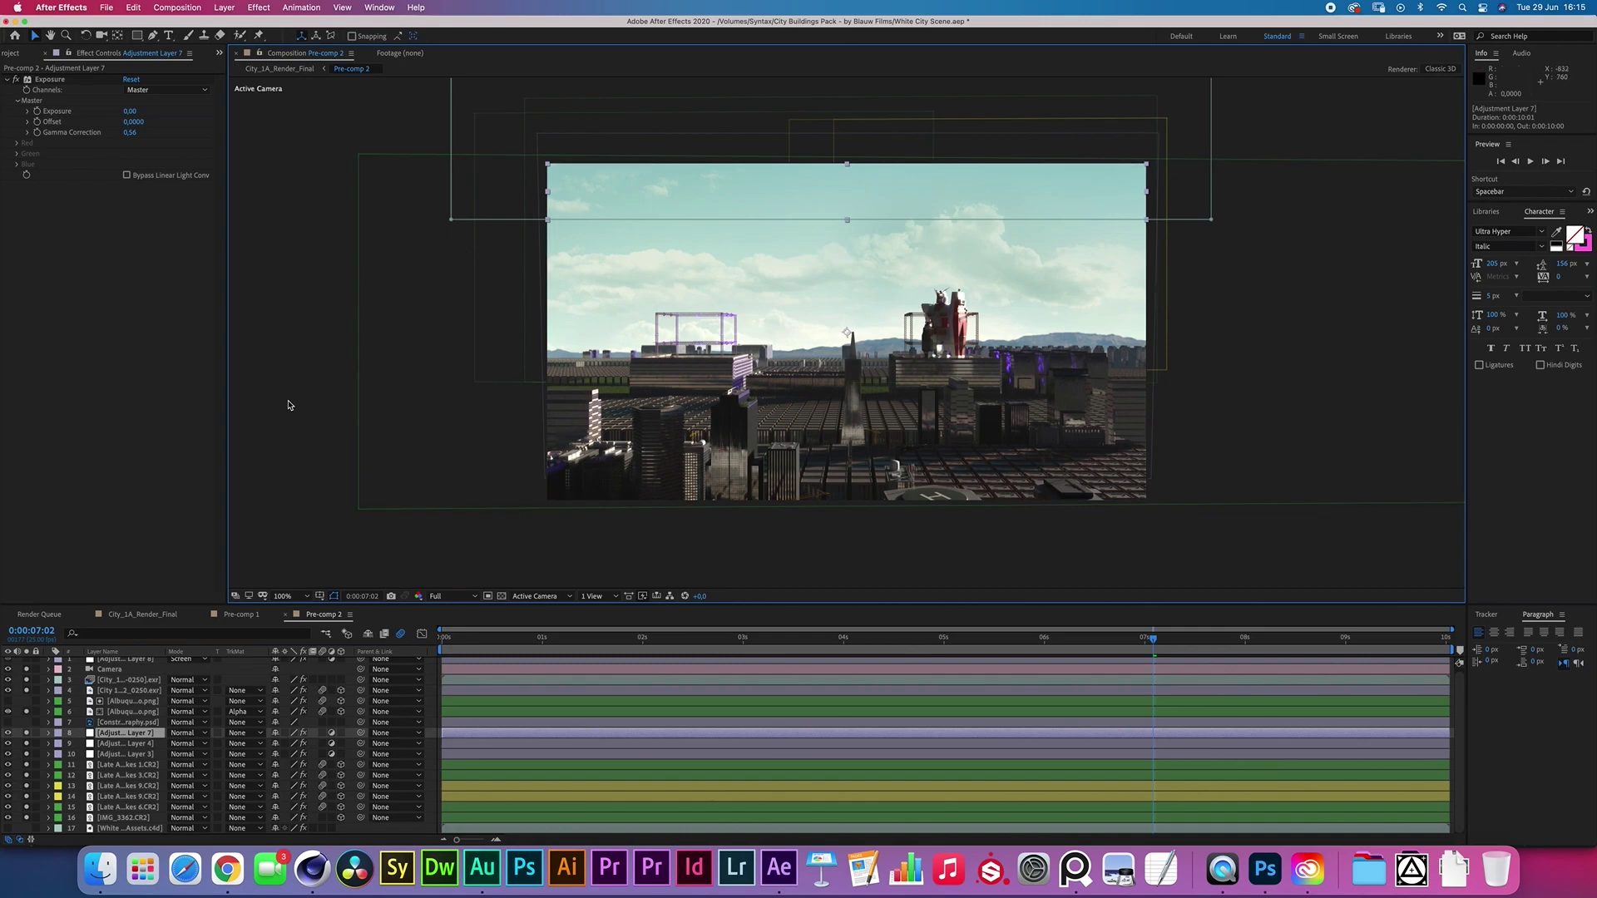
key(f)
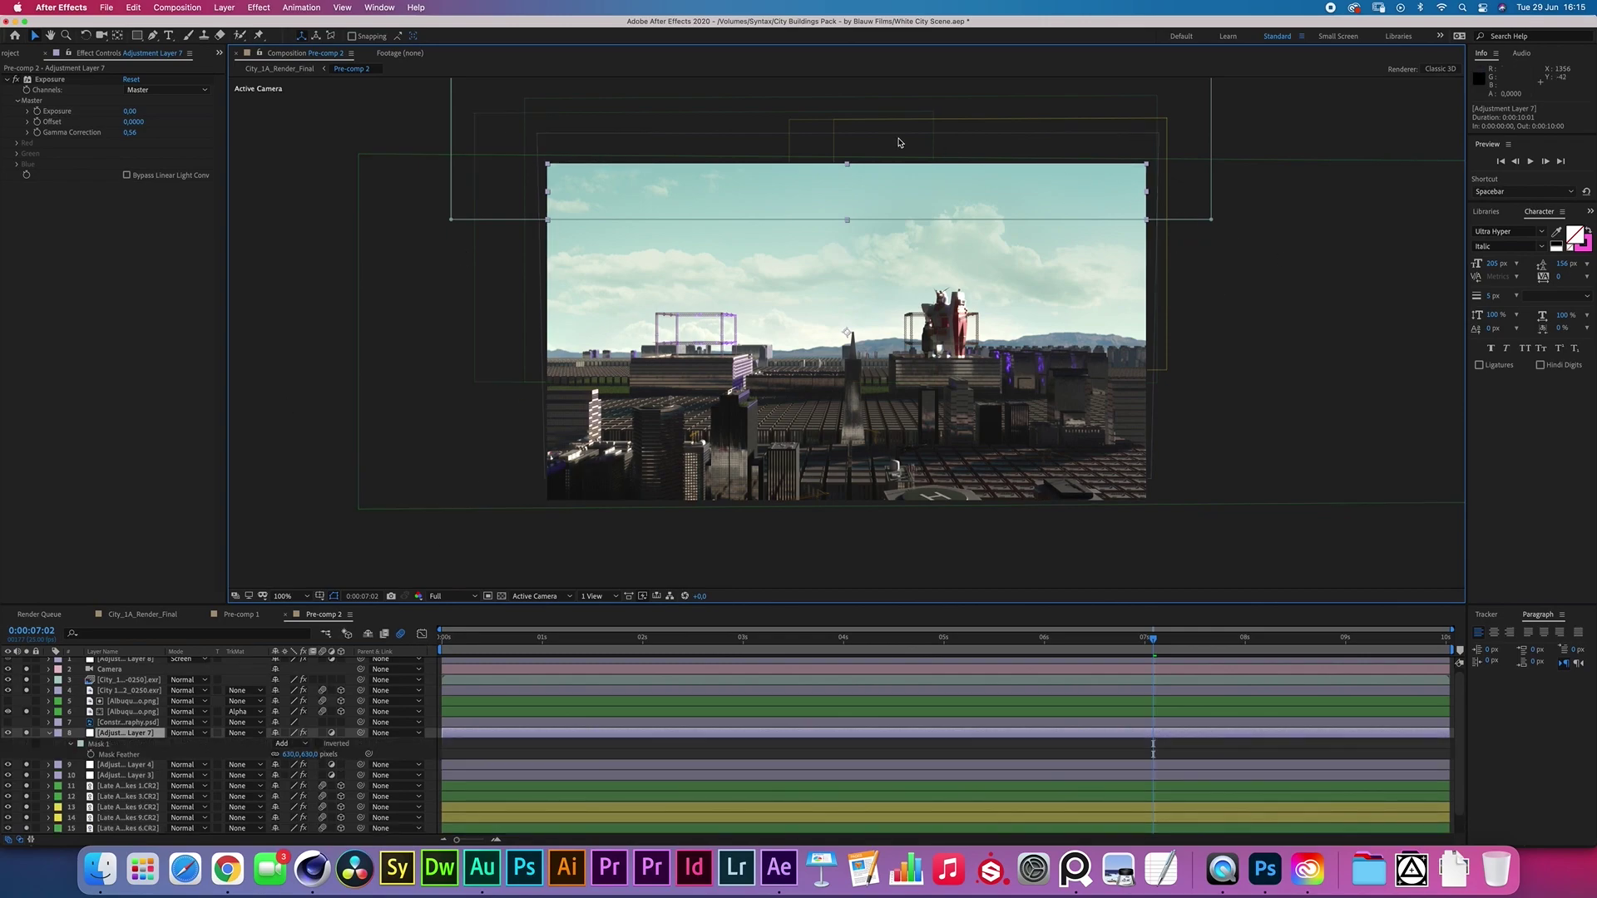
key(f)
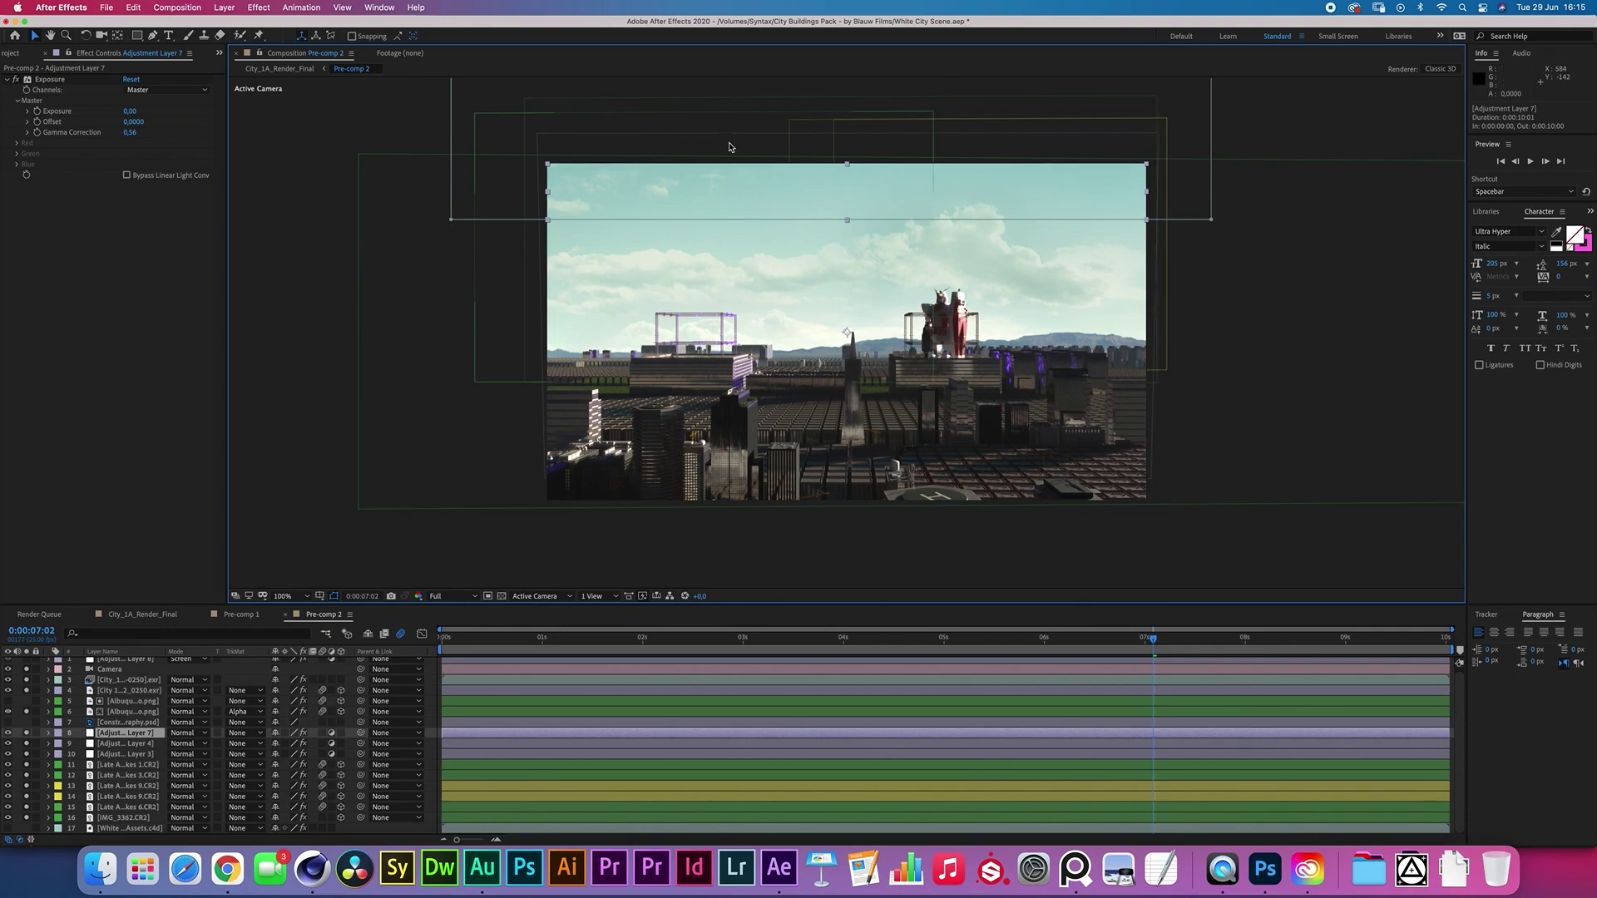
click(457, 557)
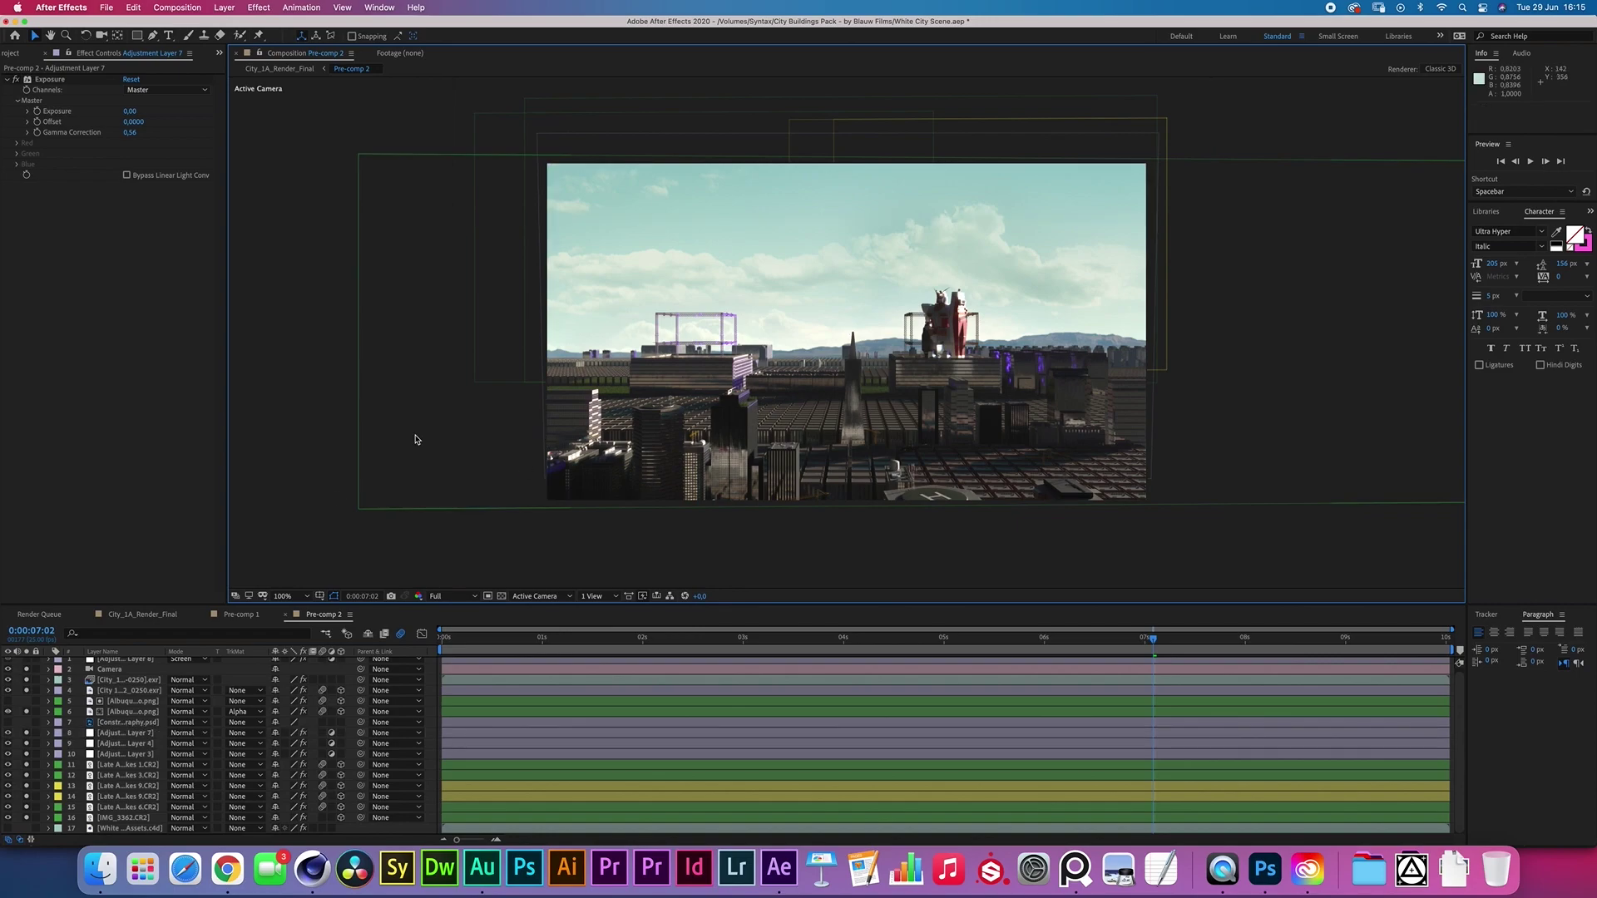
click(26, 734)
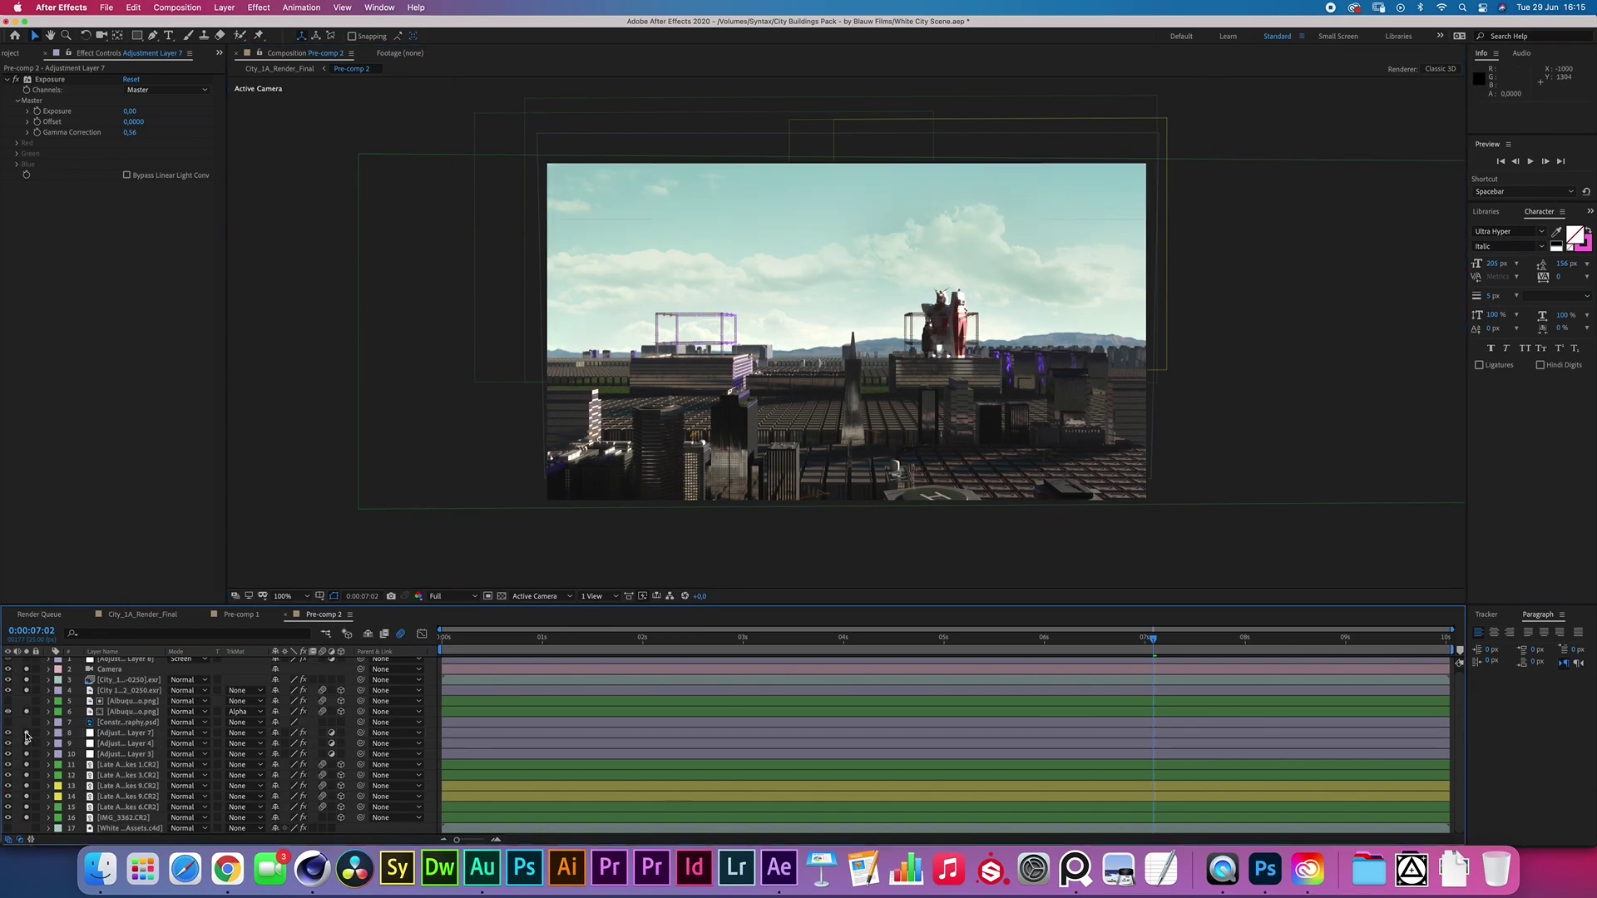
scroll(67, 715, up, 1)
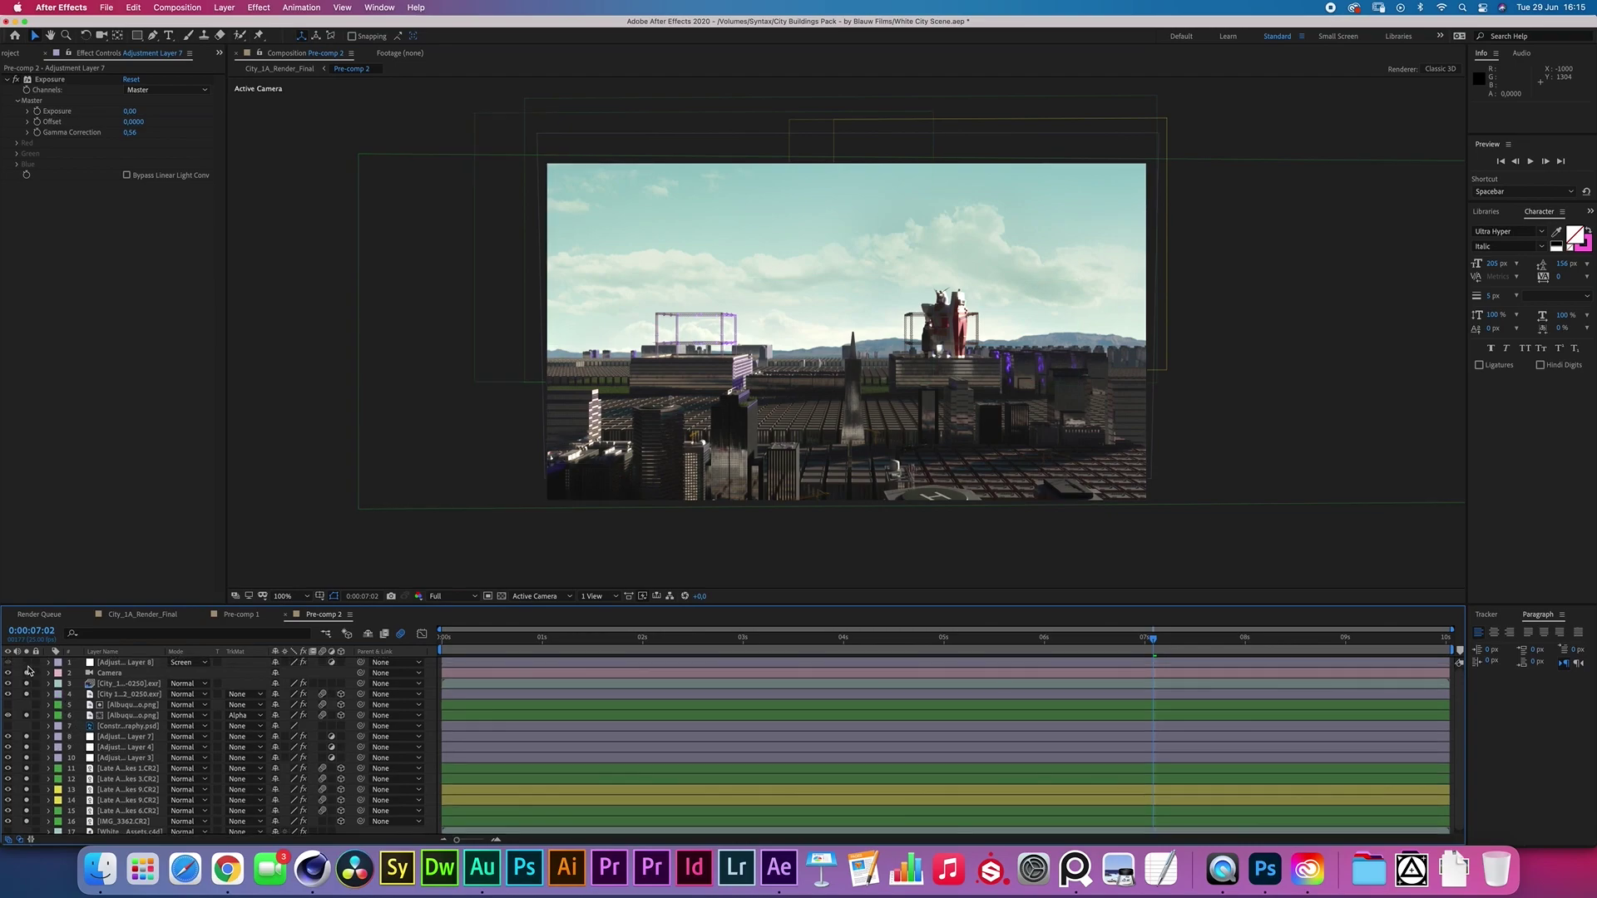
click(105, 663)
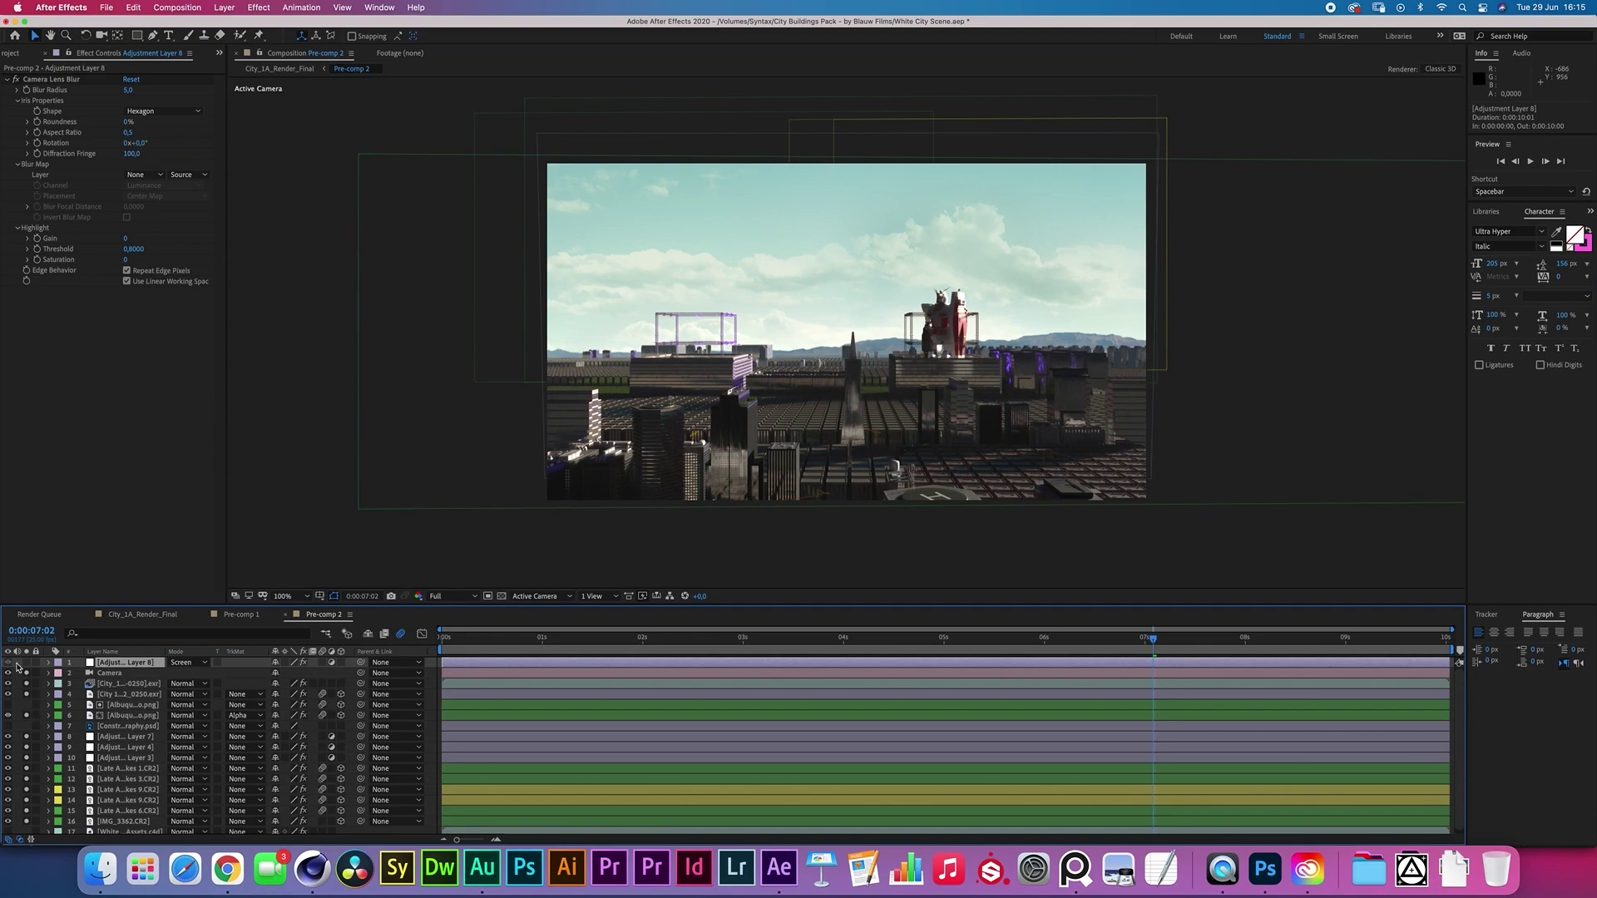
key(t)
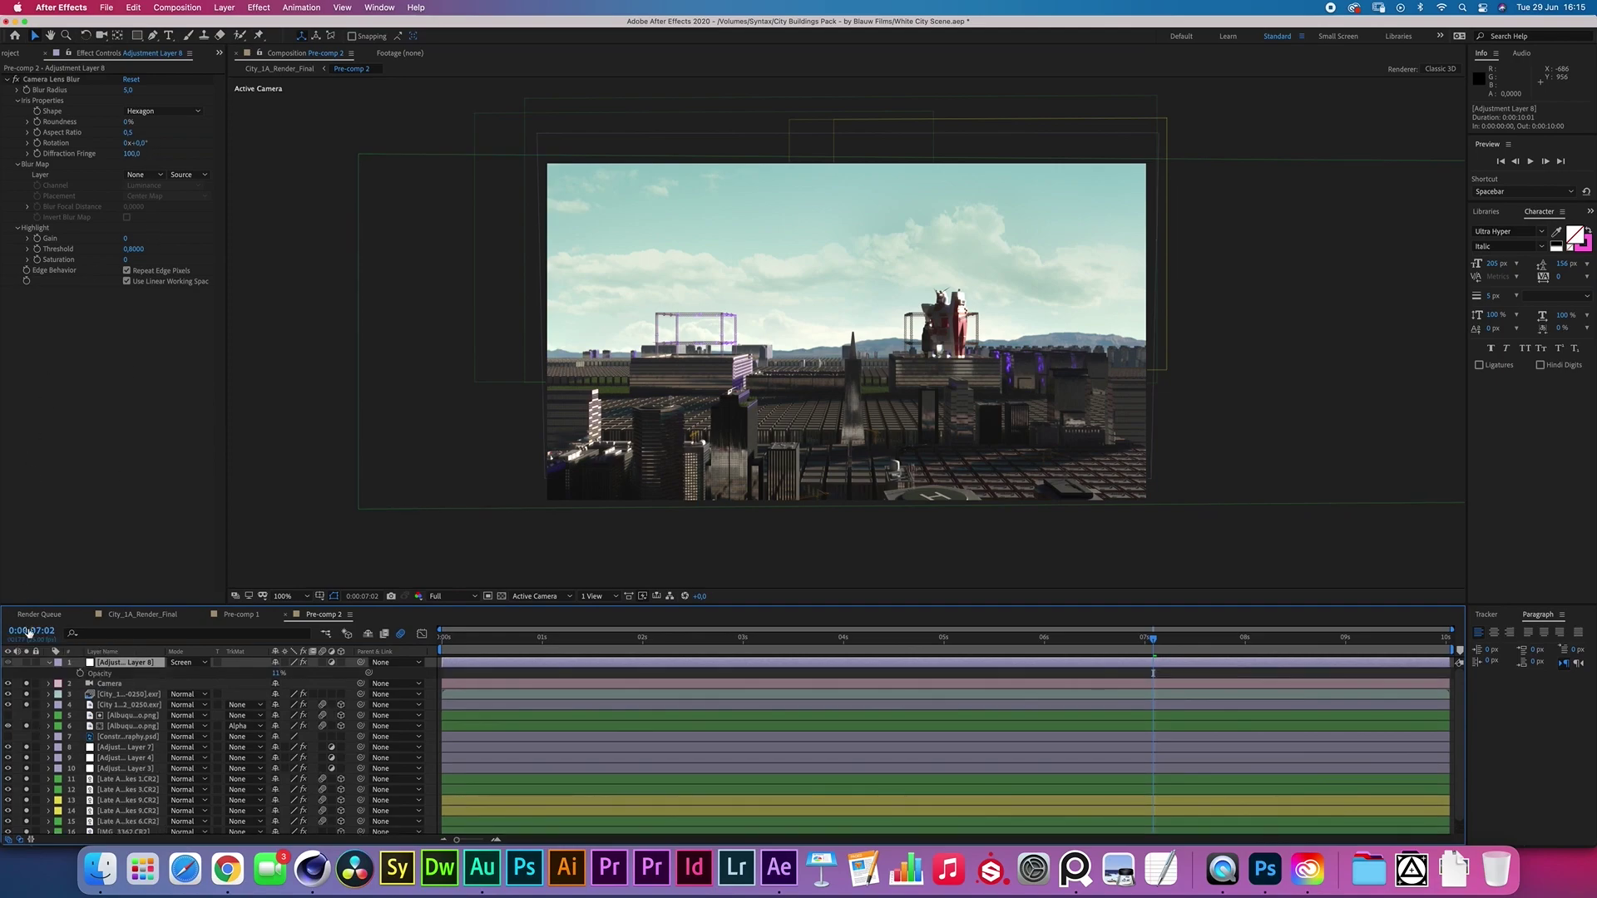
click(27, 667)
key(super+shift+h)
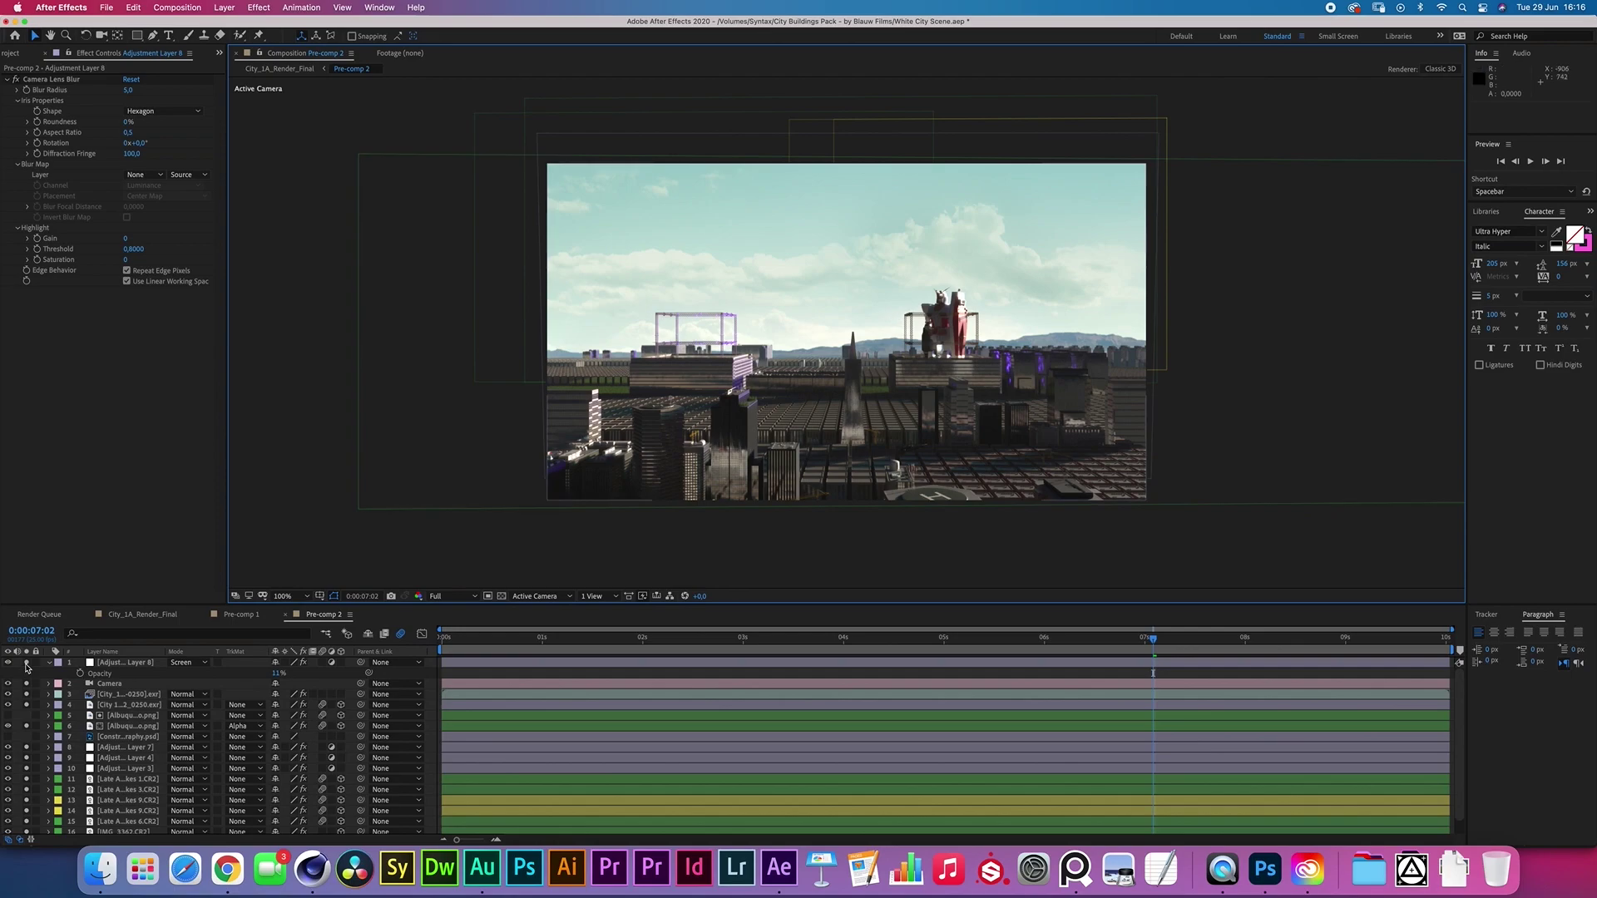
scroll(34, 832, down, 1)
scroll(33, 832, up, 1)
- Switch to City_1A_Render_Final and view Adjustment Layer 5's Exposure and Tritone effects
click(695, 512)
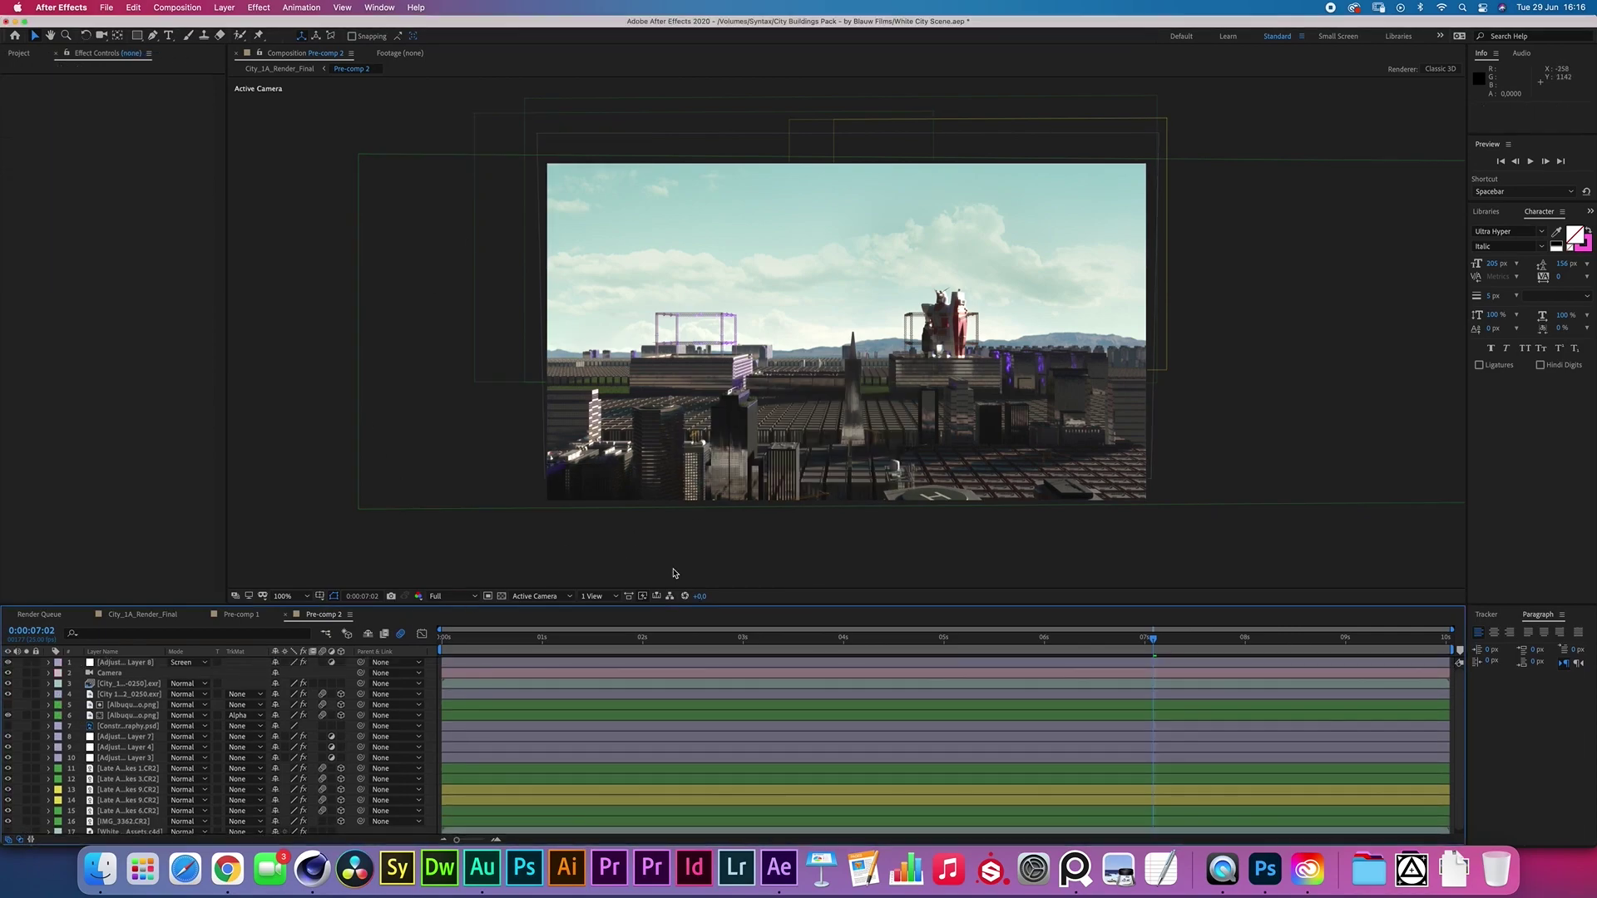
click(131, 615)
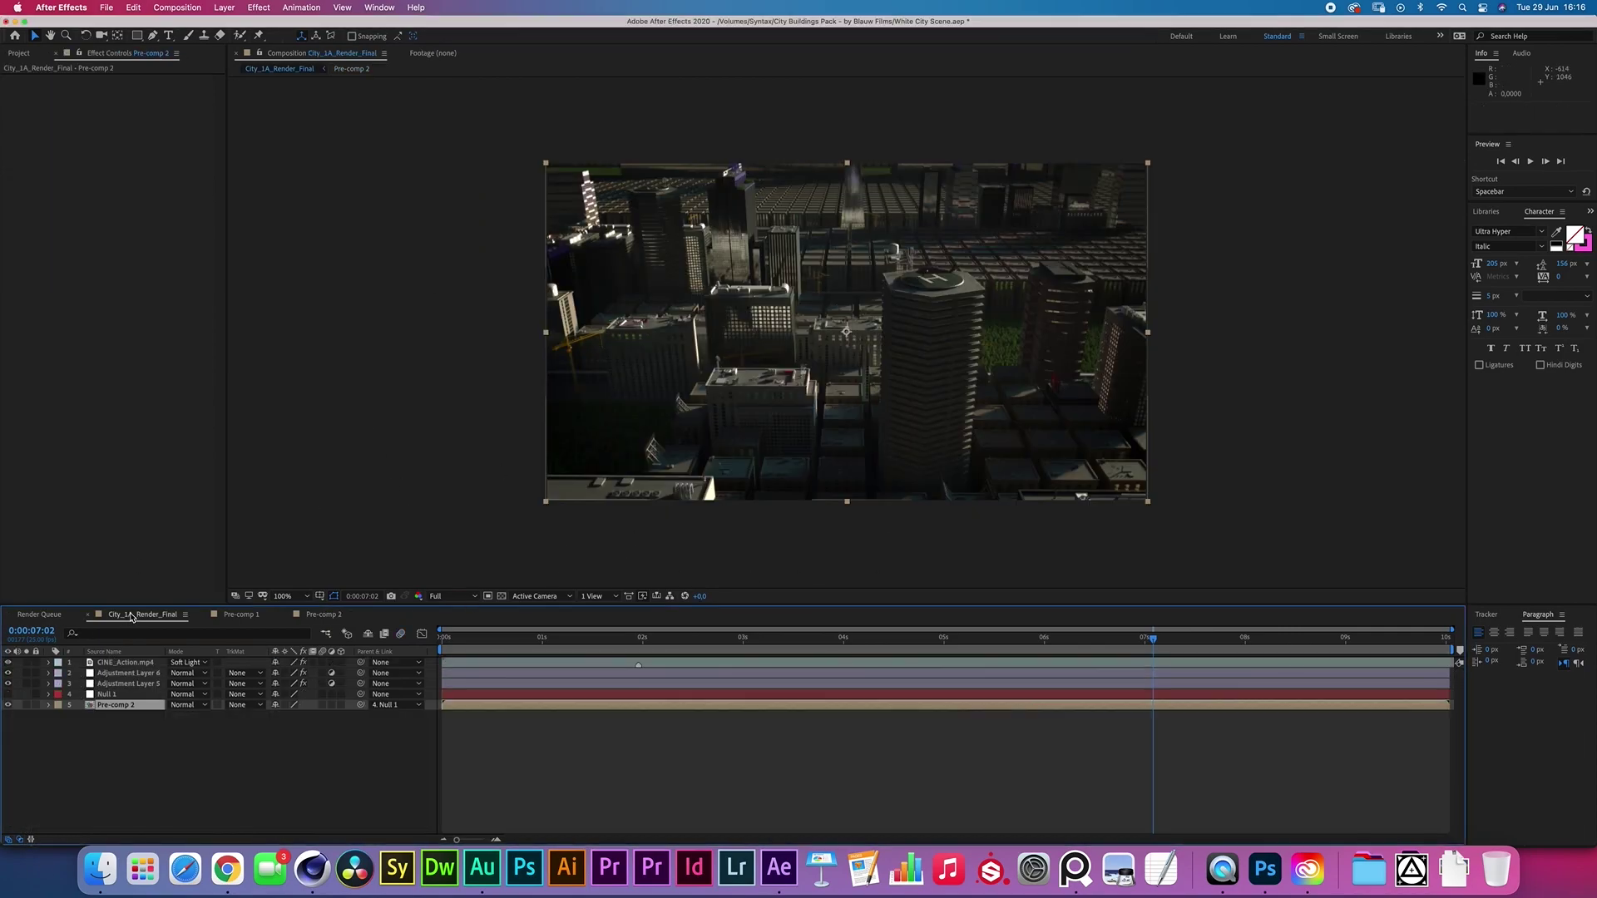
click(117, 741)
click(104, 705)
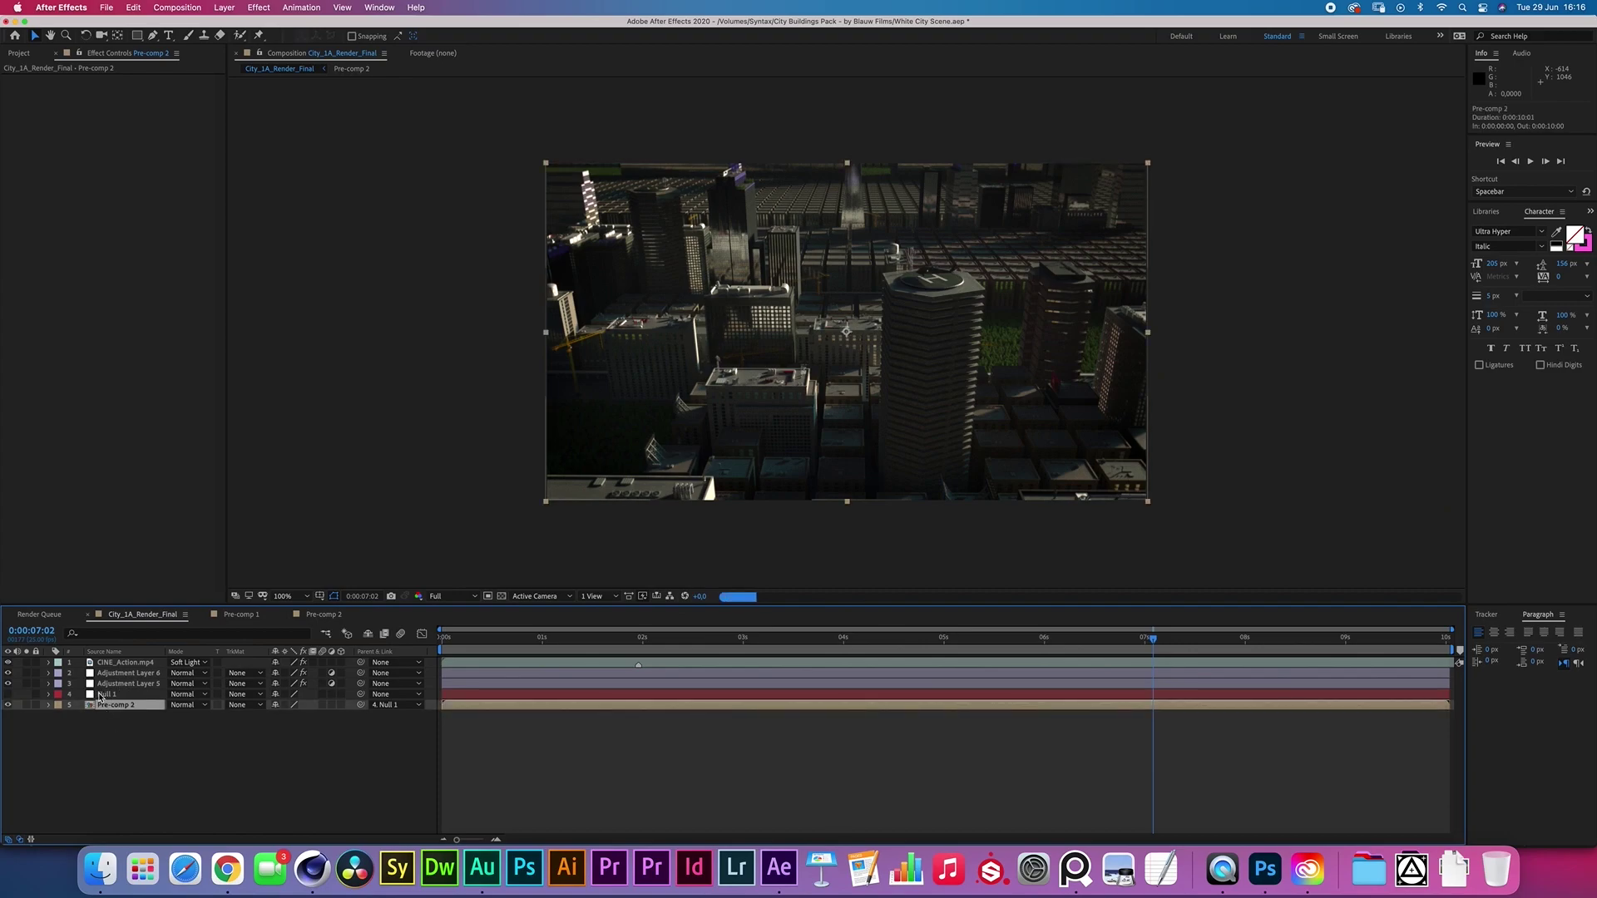
click(103, 746)
click(122, 684)
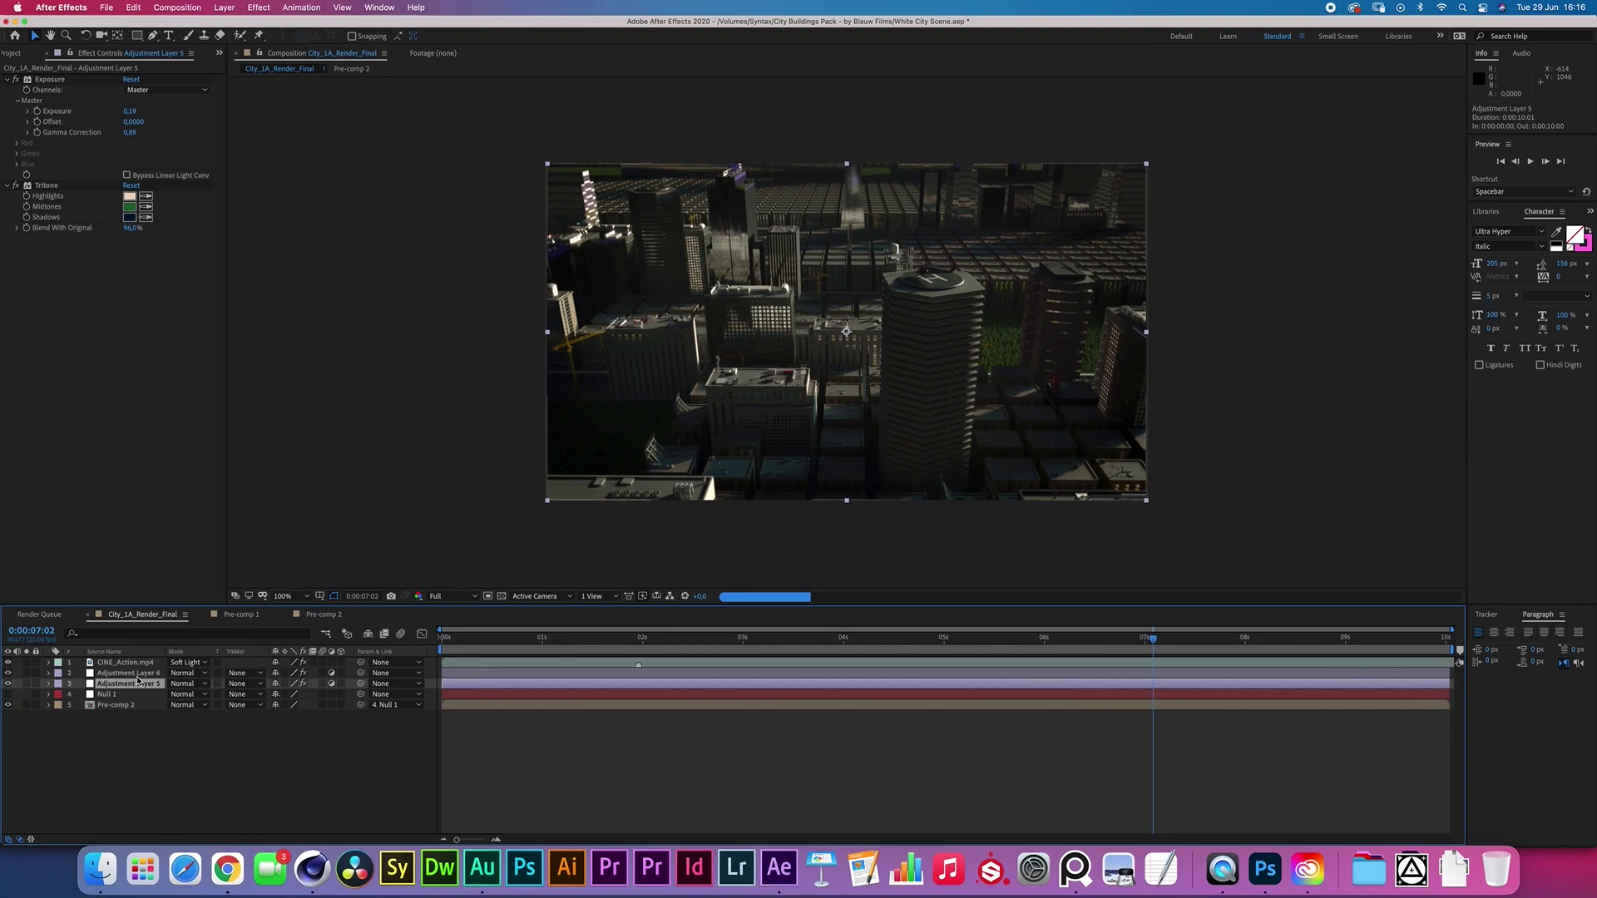
- Hide the top three layers and toggle Adjustment Layer 5 to compare before and after
drag(7, 662, 8, 683)
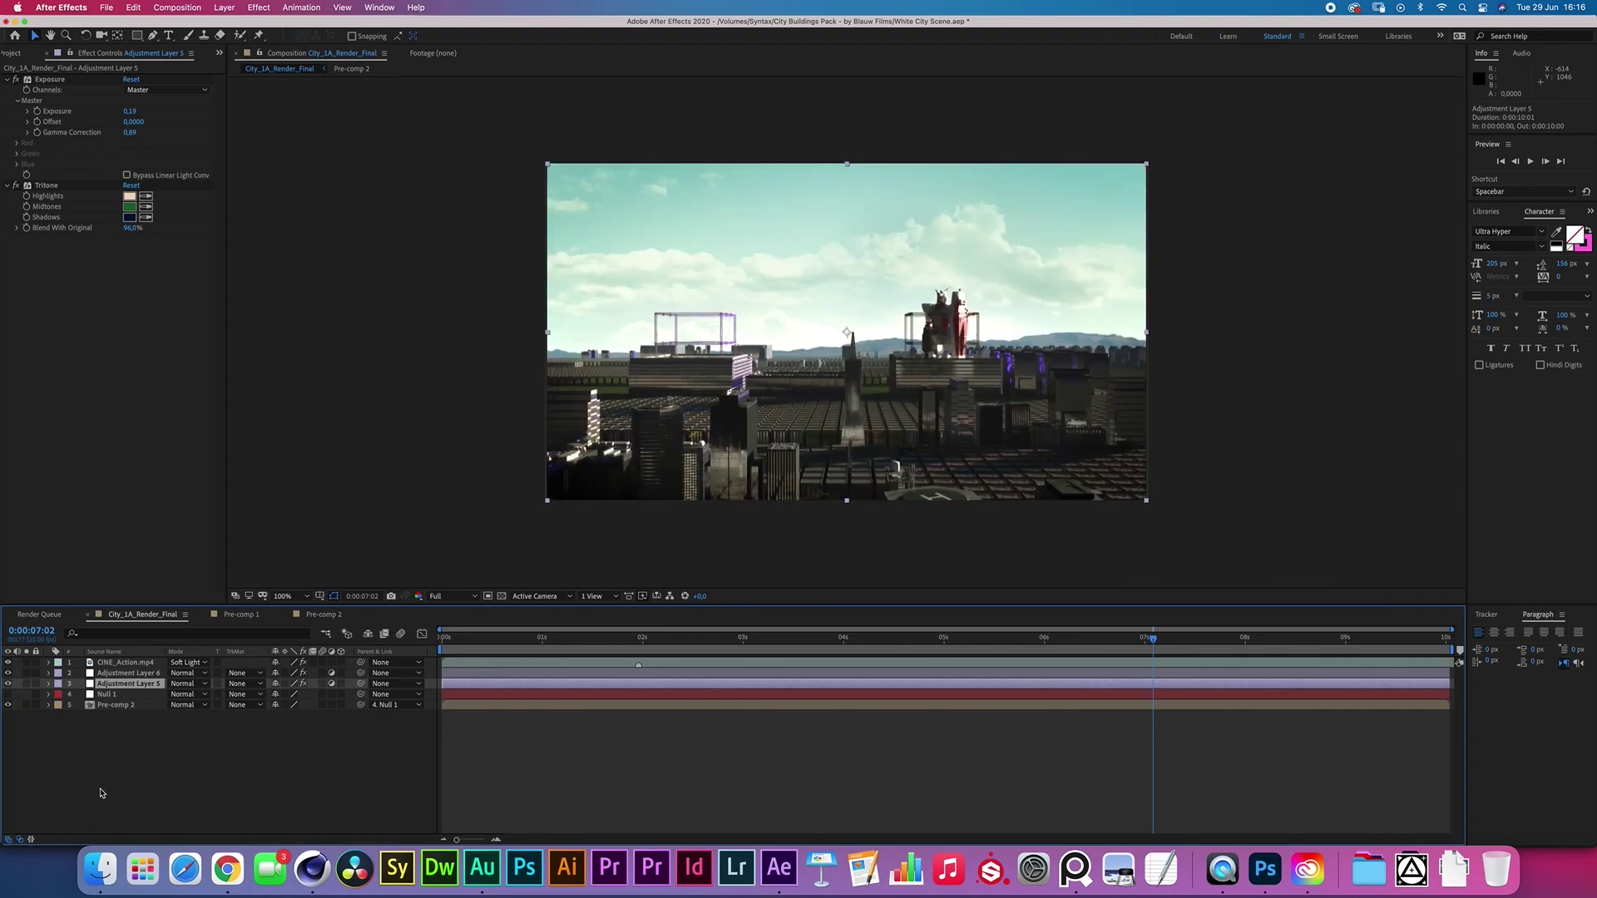
click(7, 684)
click(8, 684)
click(7, 686)
click(7, 685)
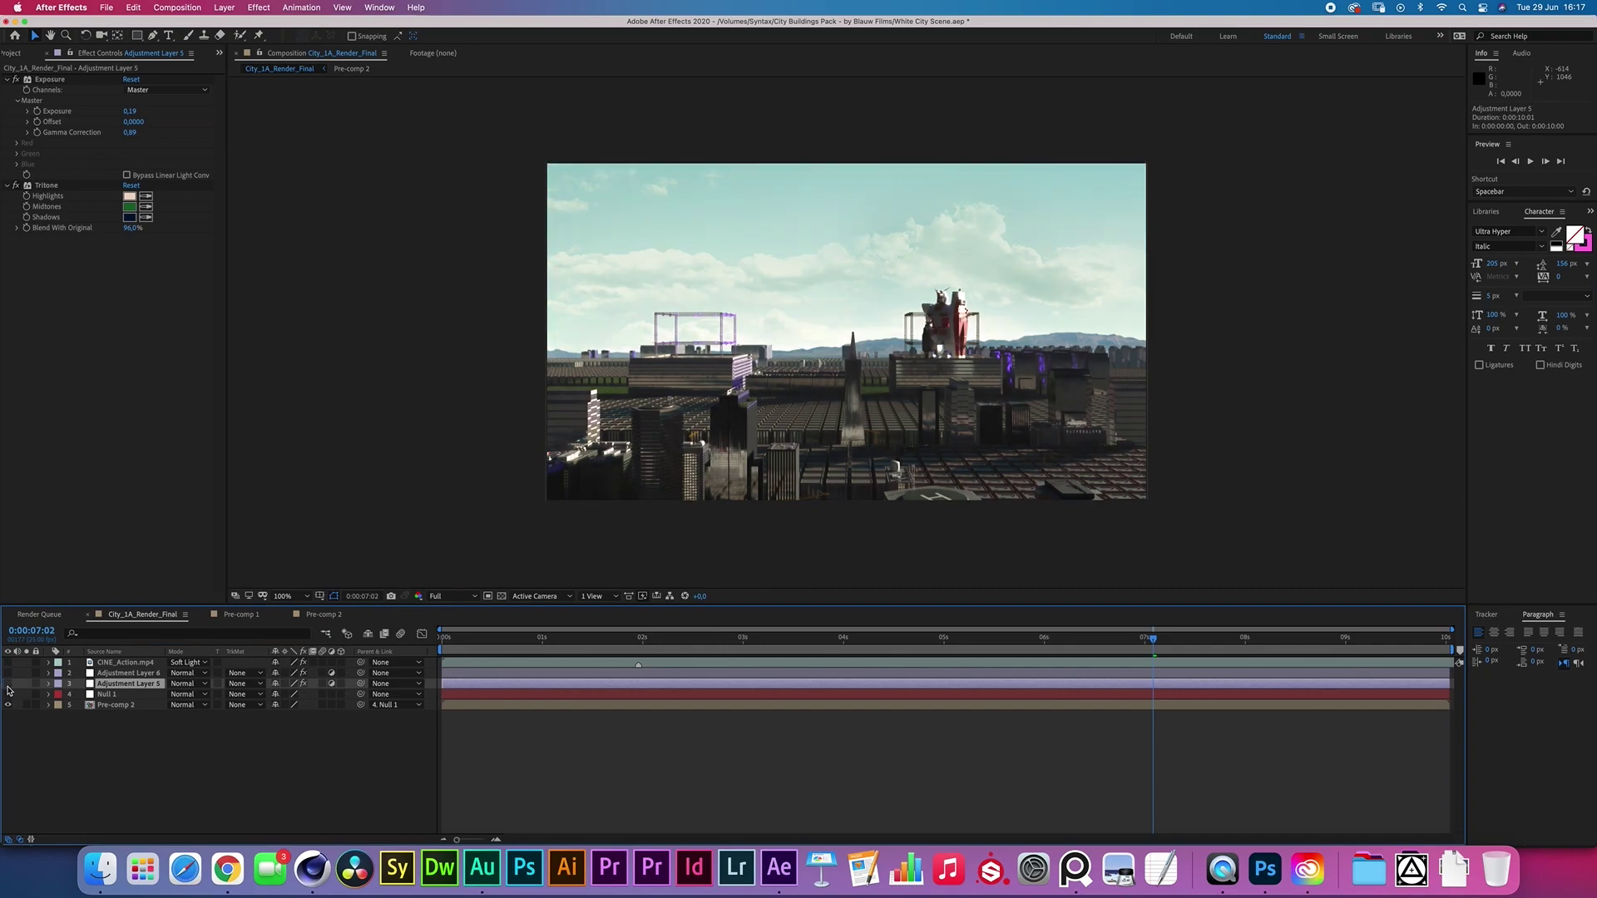
click(8, 684)
click(8, 683)
click(7, 684)
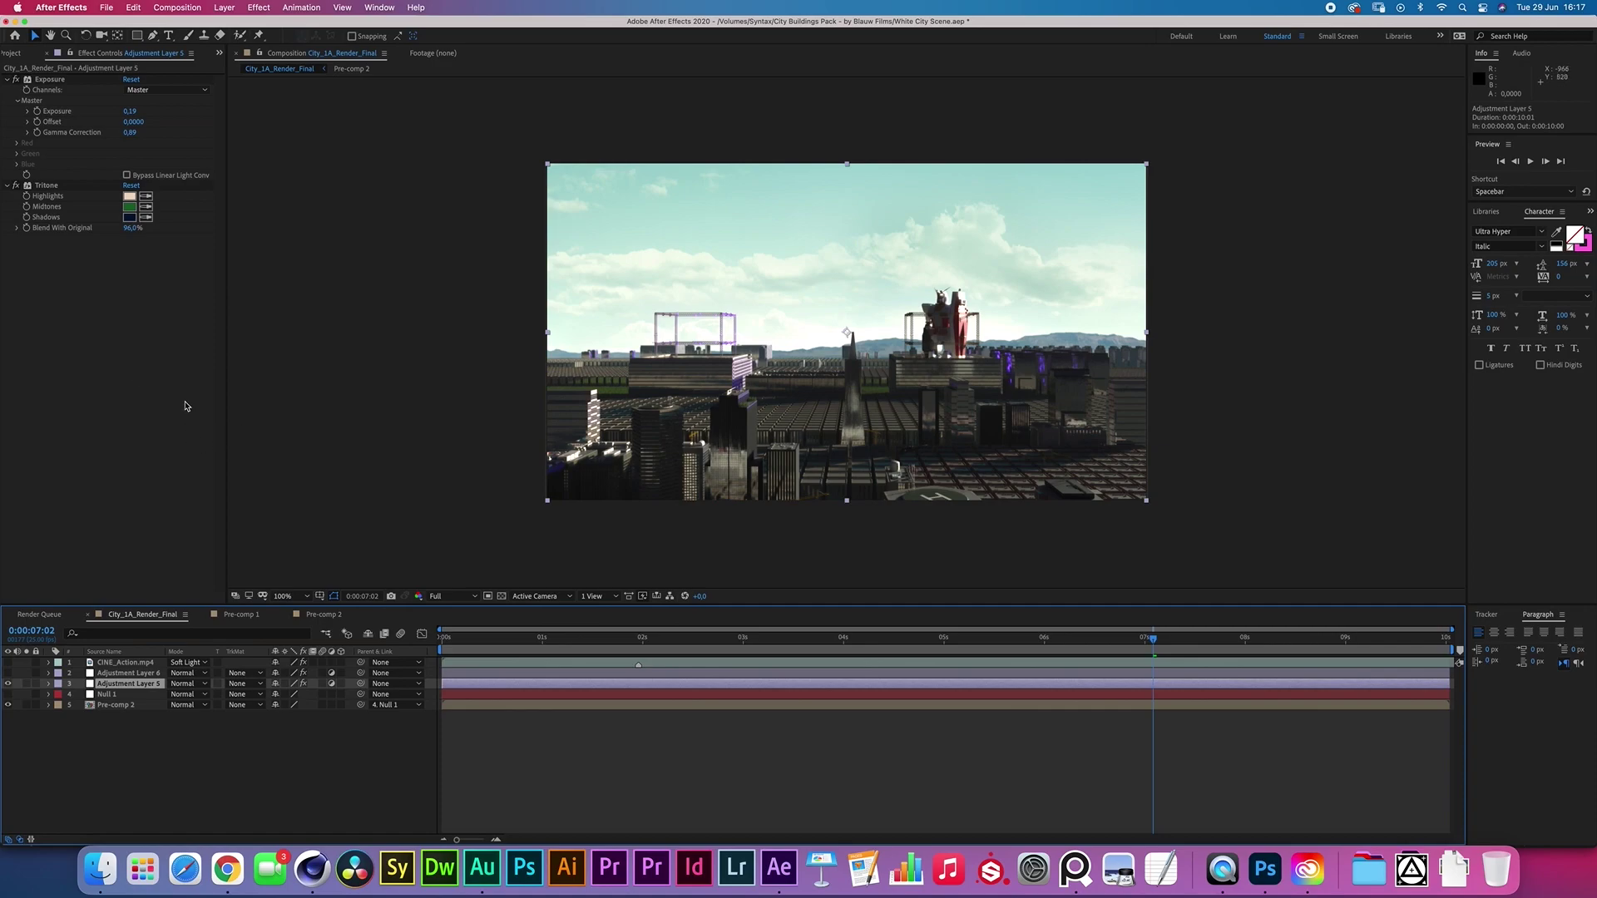
- Check Adjustment Layer 6's Camera Lens Blur and mask, and turn Adjustment Layers 6 and 5 back on
click(110, 673)
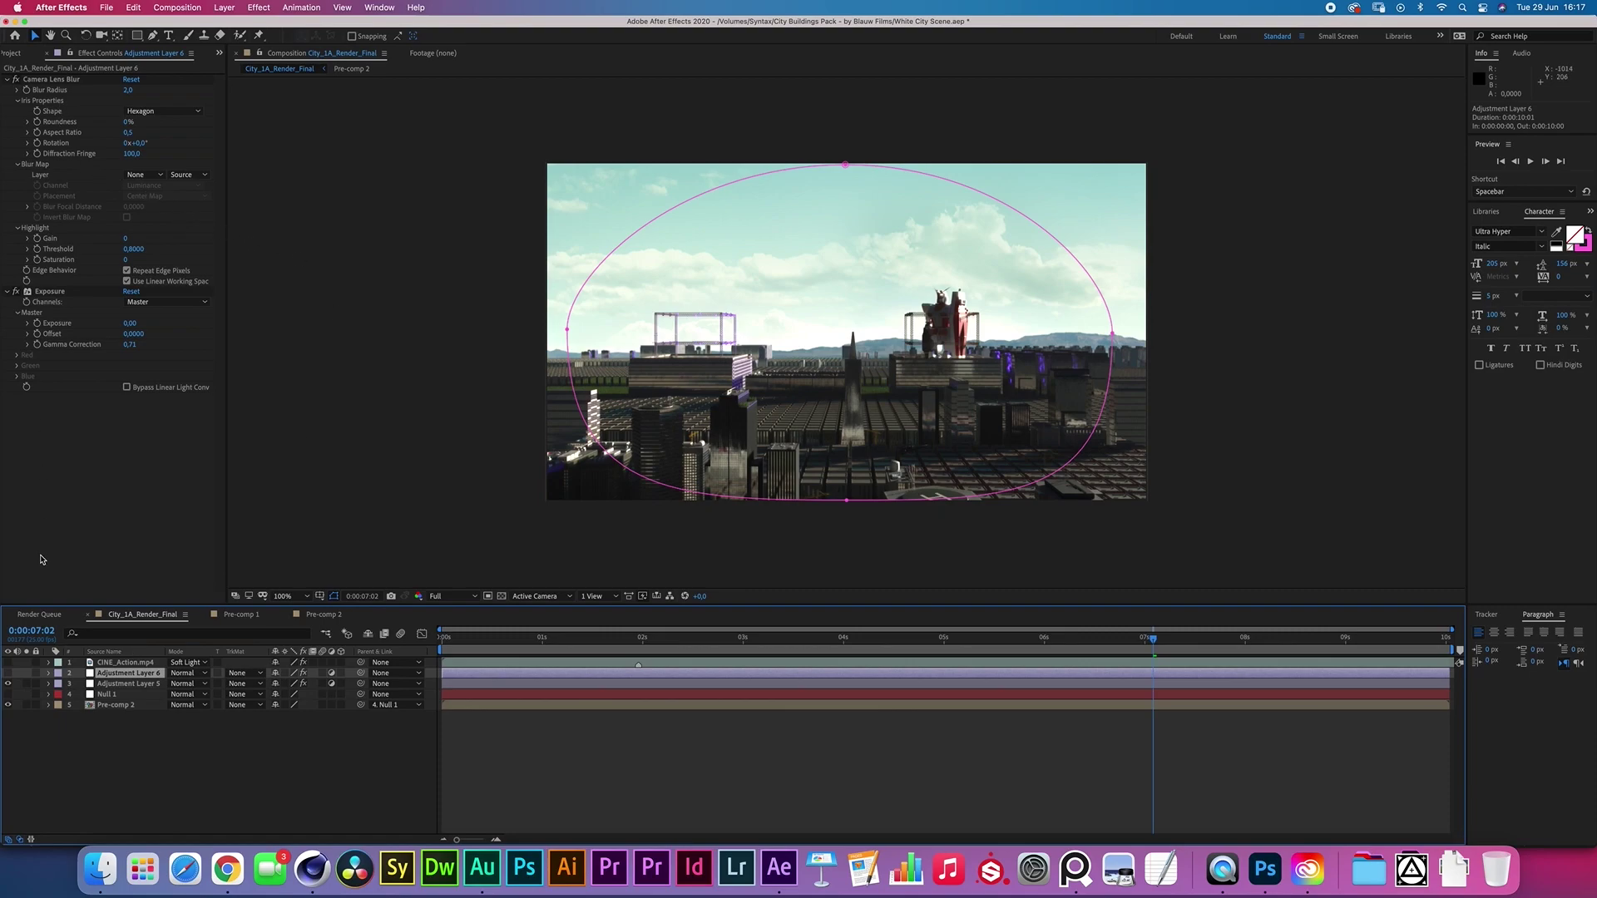
click(9, 680)
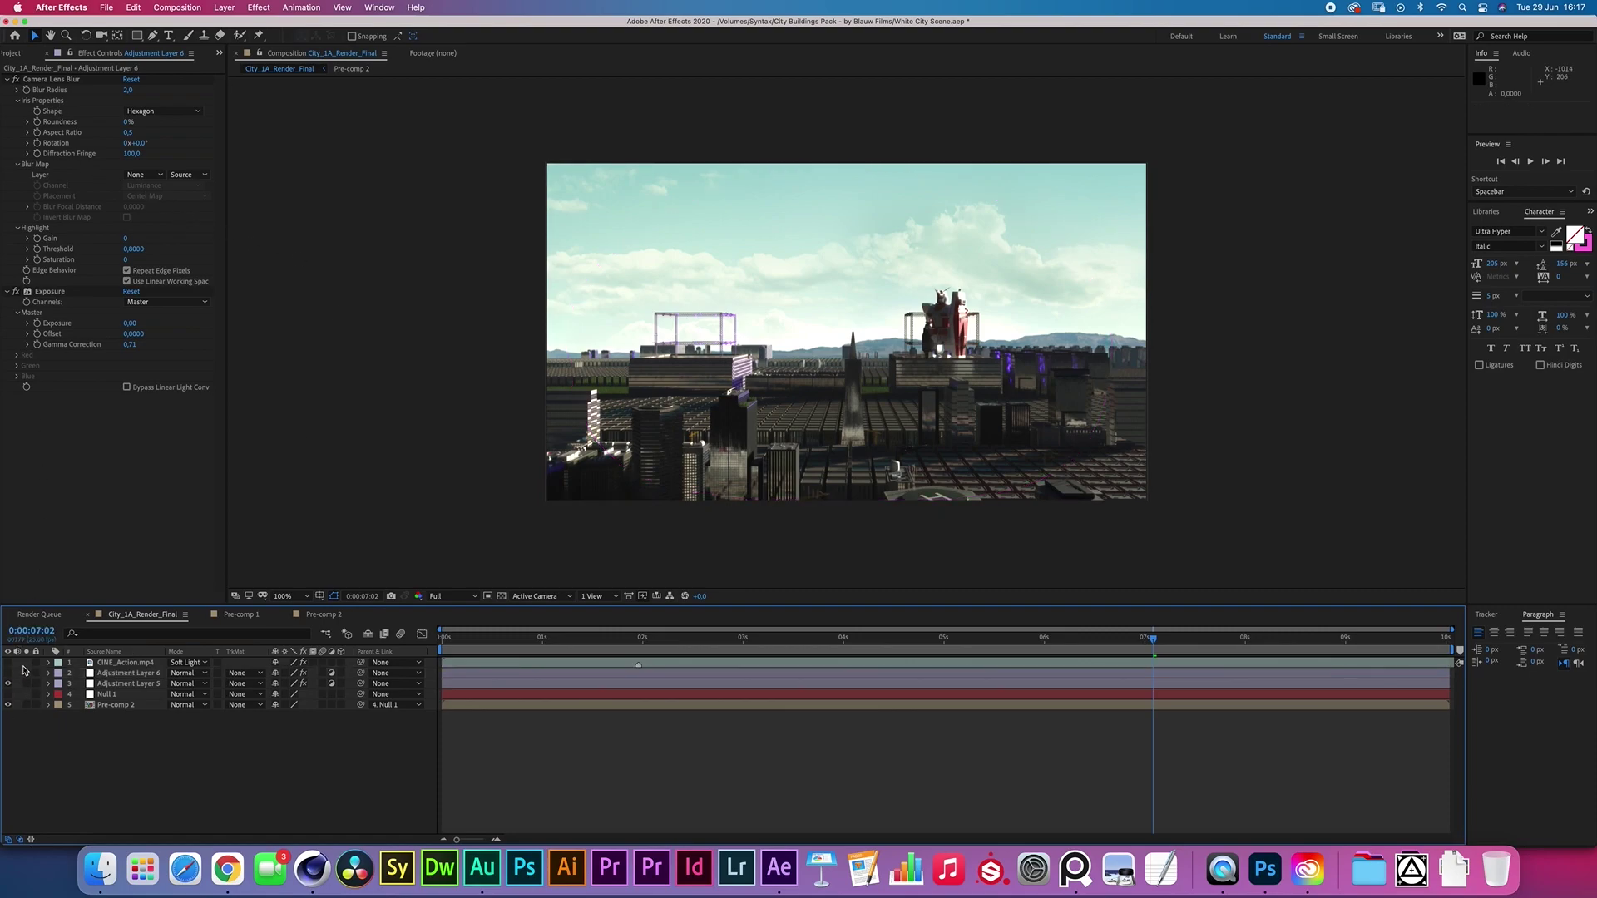
drag(9, 674, 9, 684)
key(f)
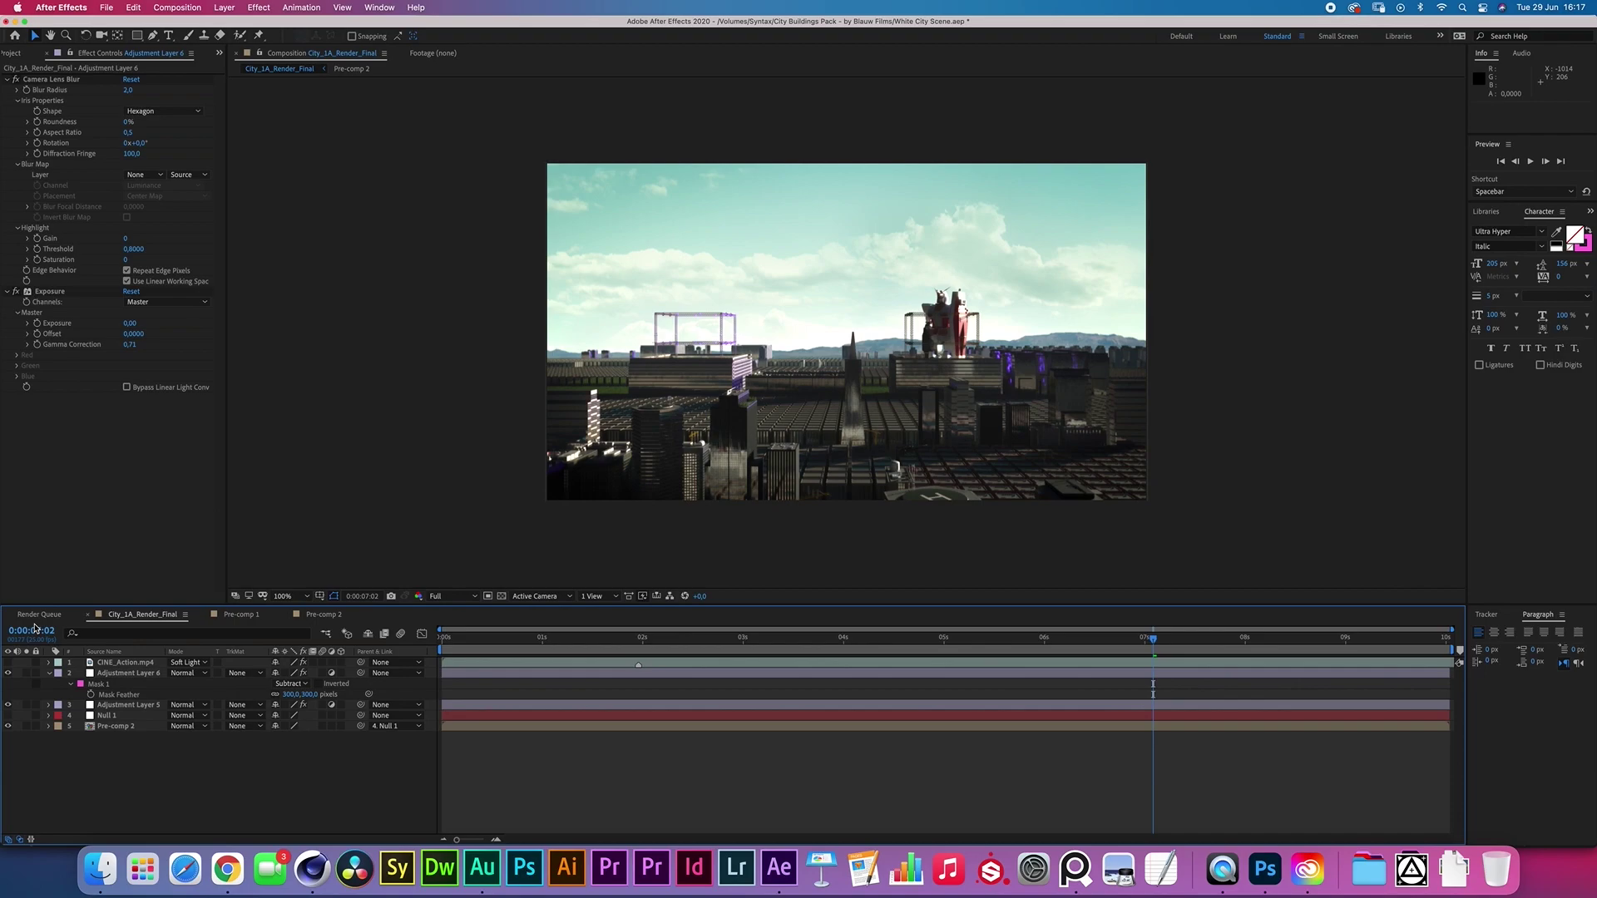
click(123, 674)
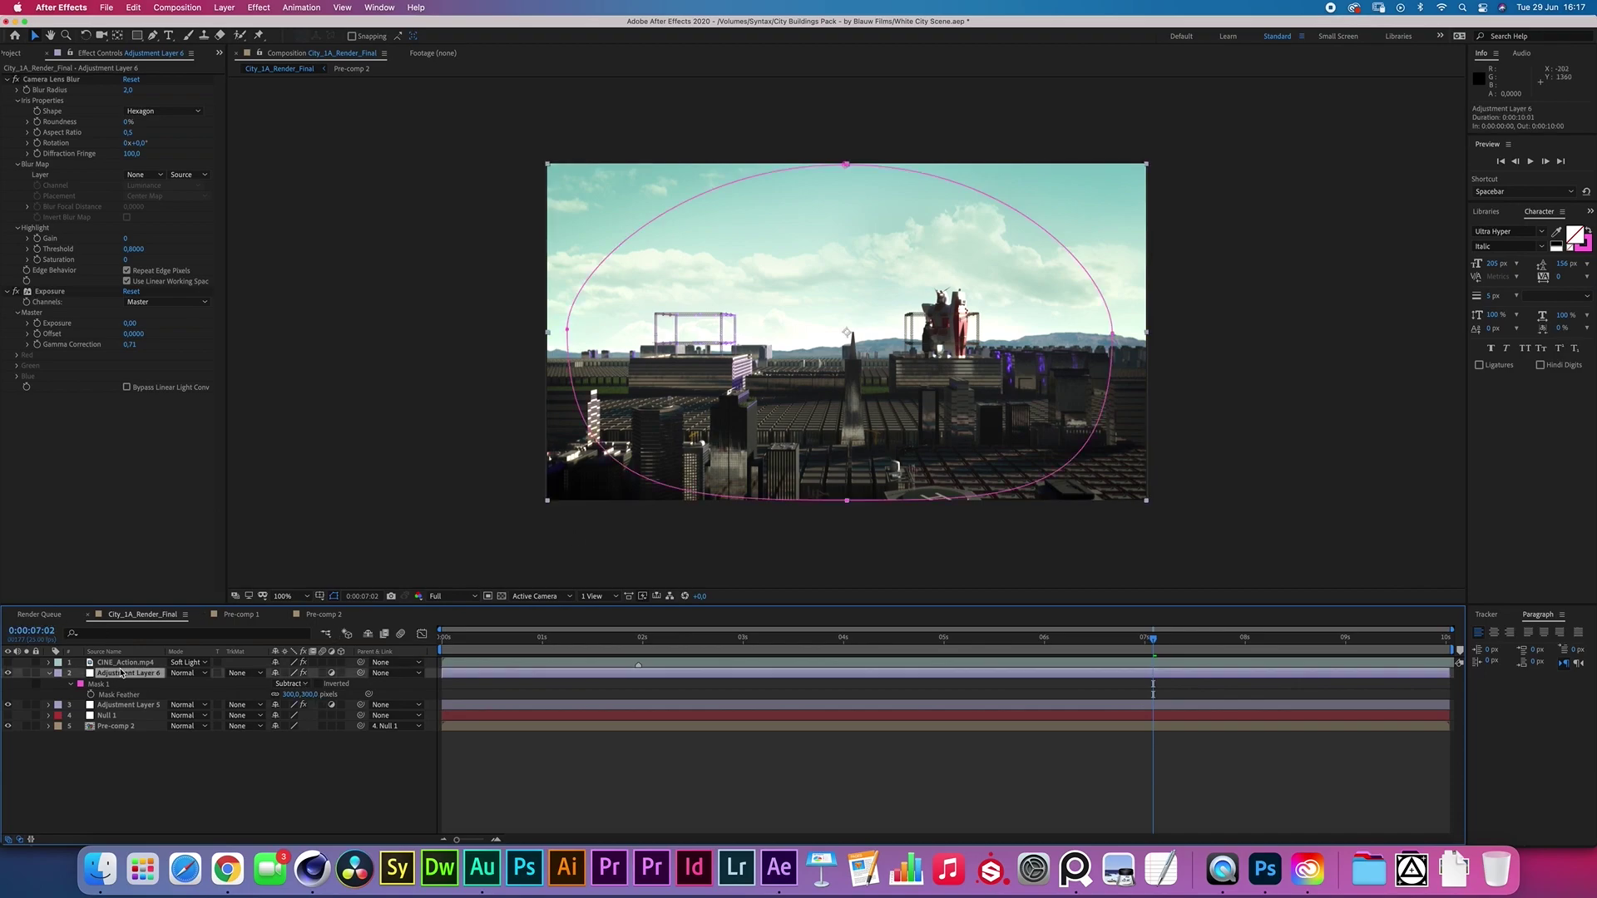
click(8, 674)
key(F2)
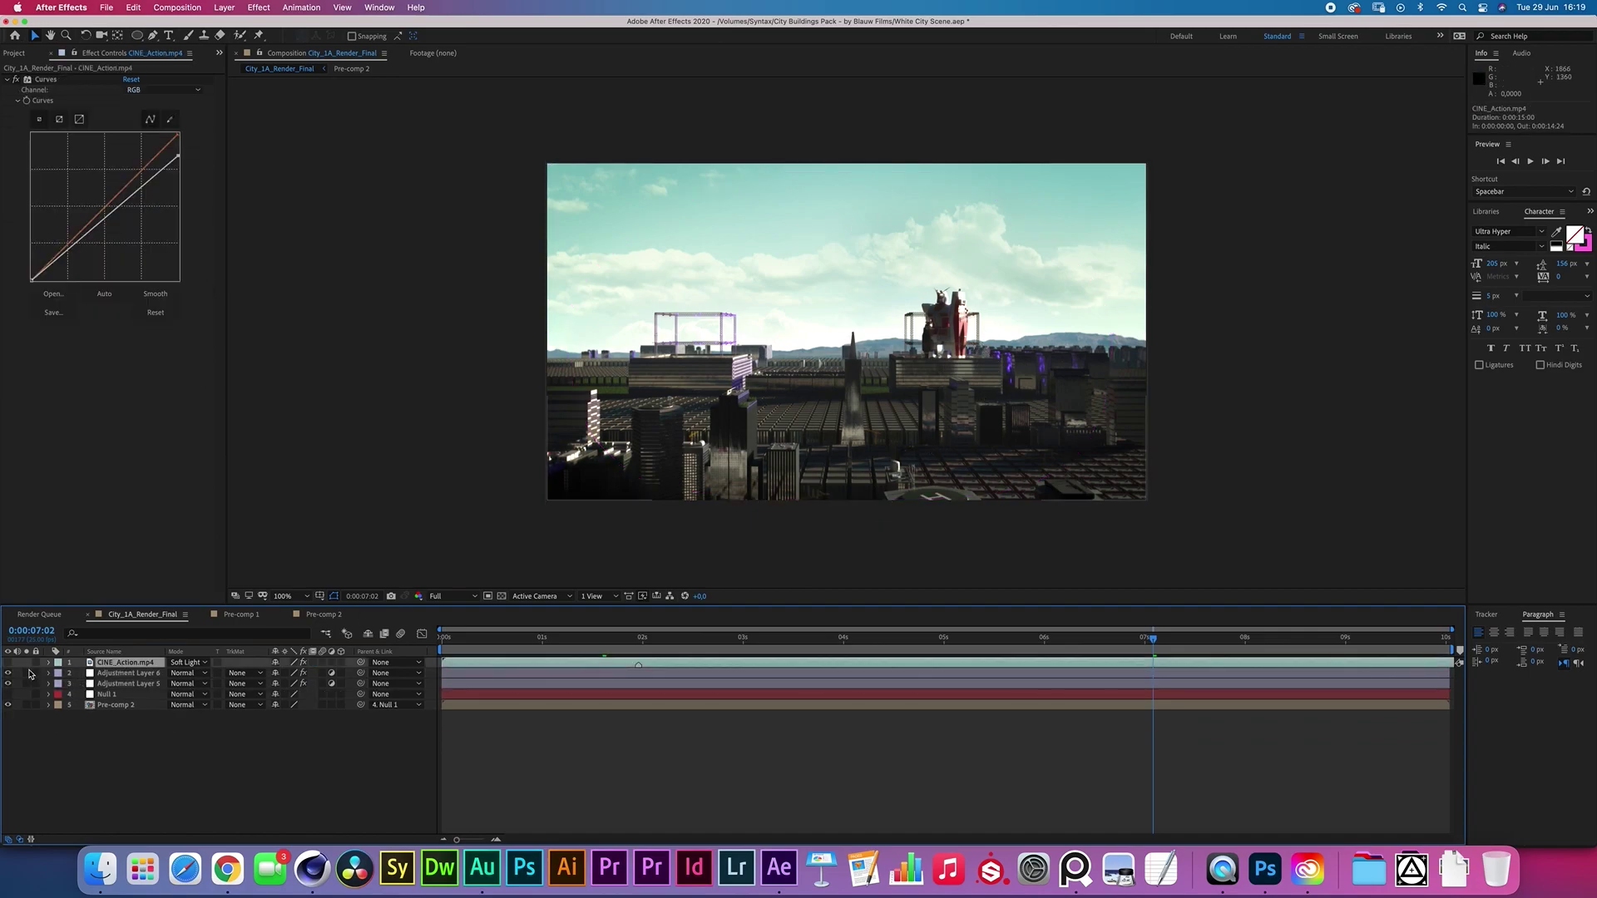
click(125, 662)
click(87, 757)
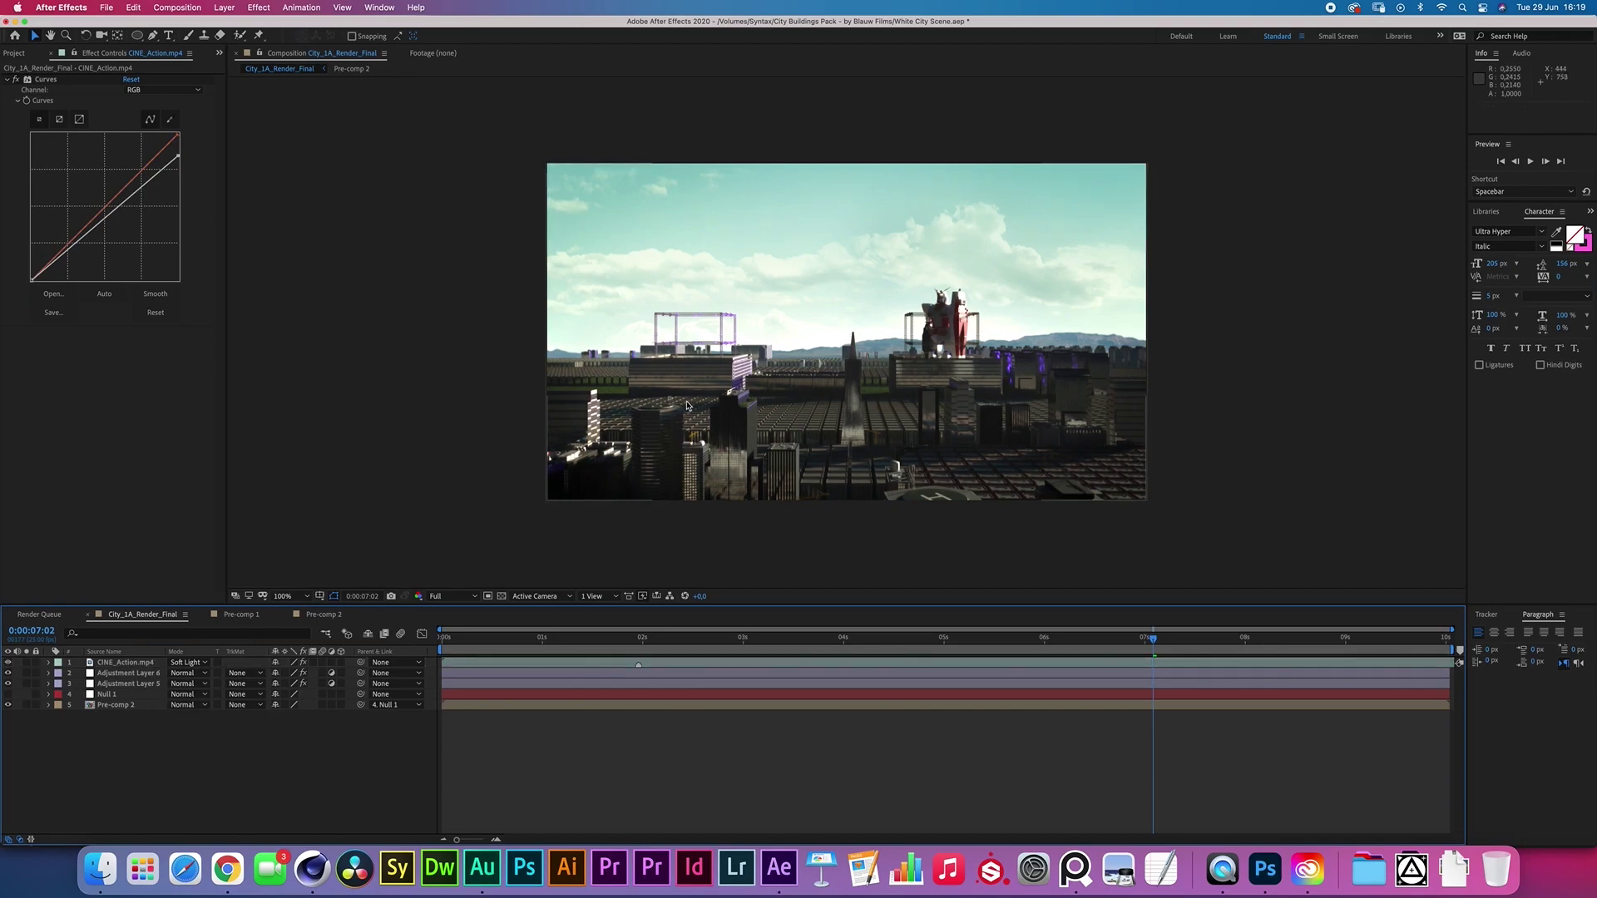
key(period)
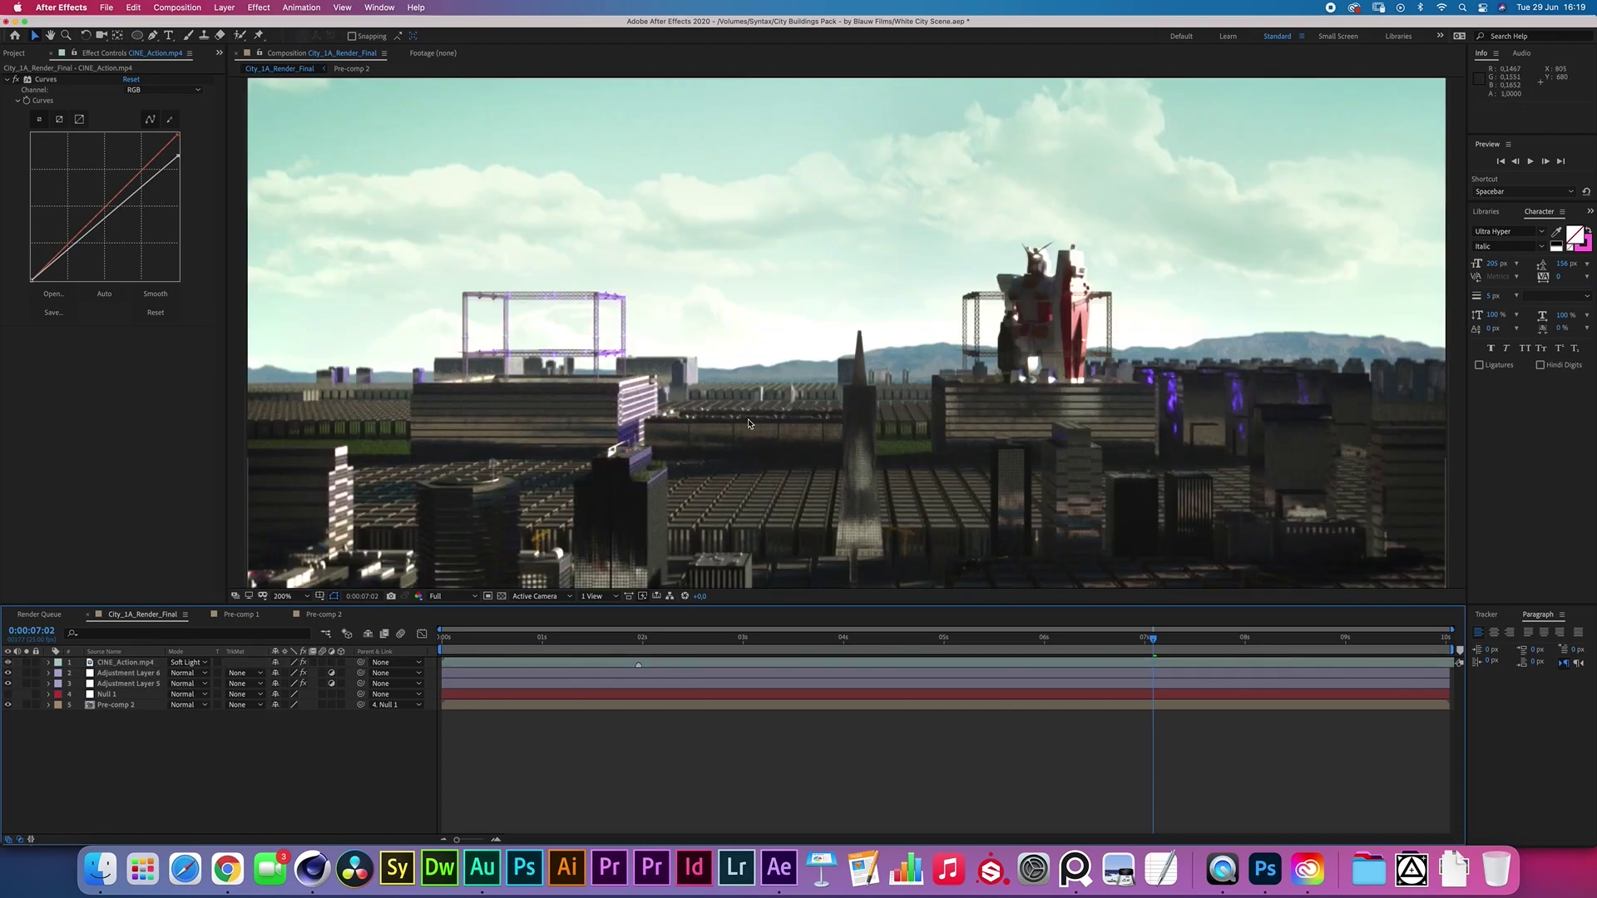
key(period)
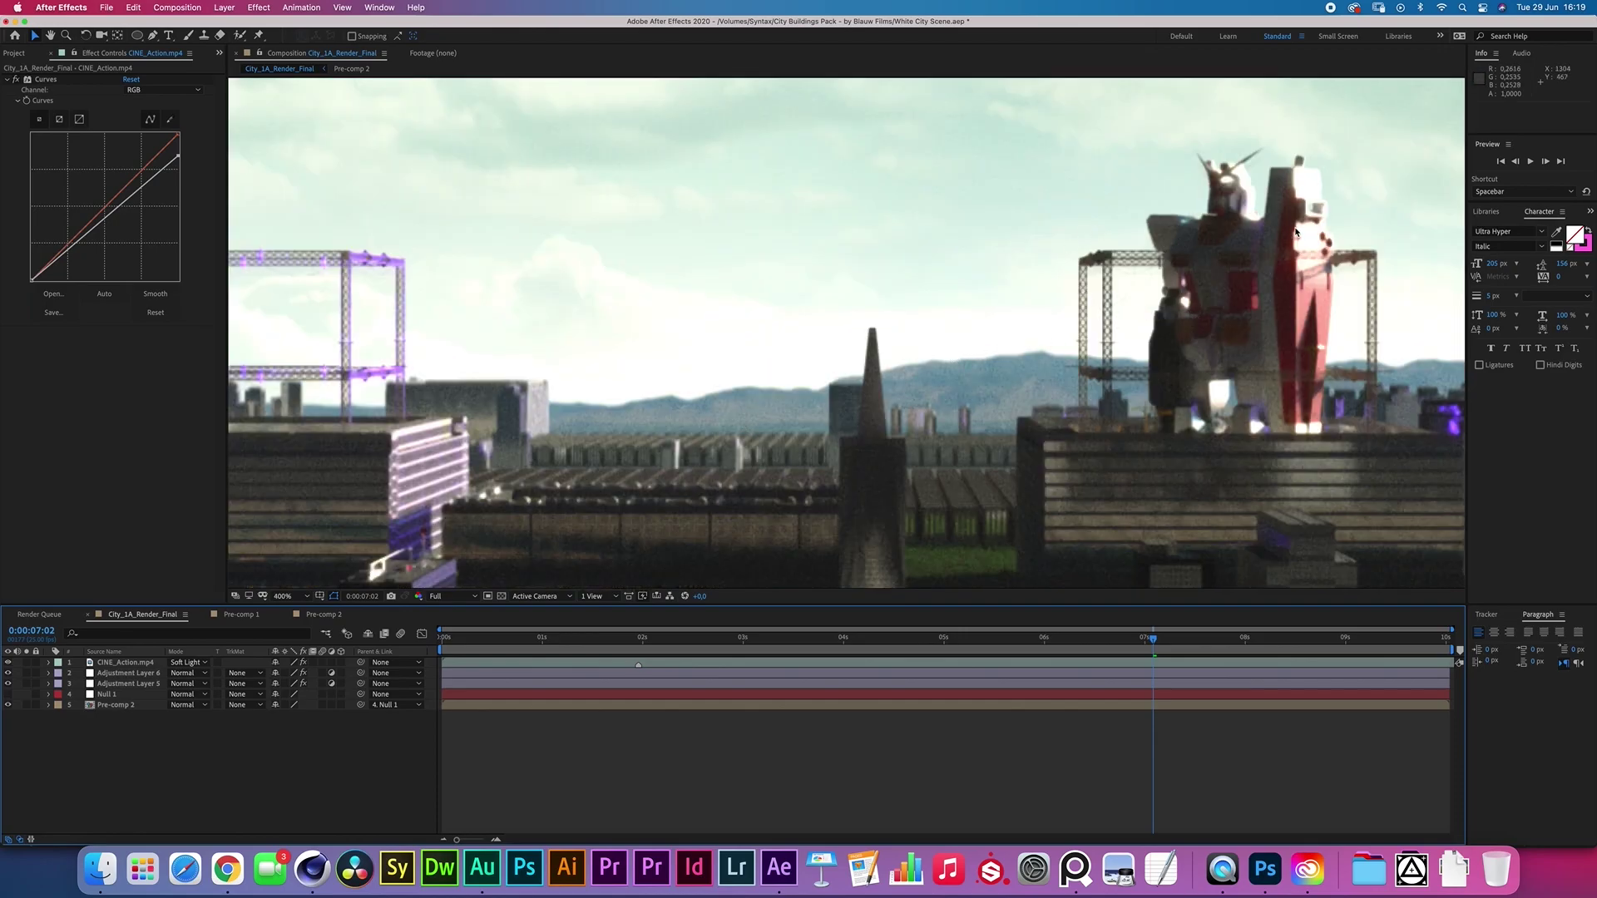
key(period)
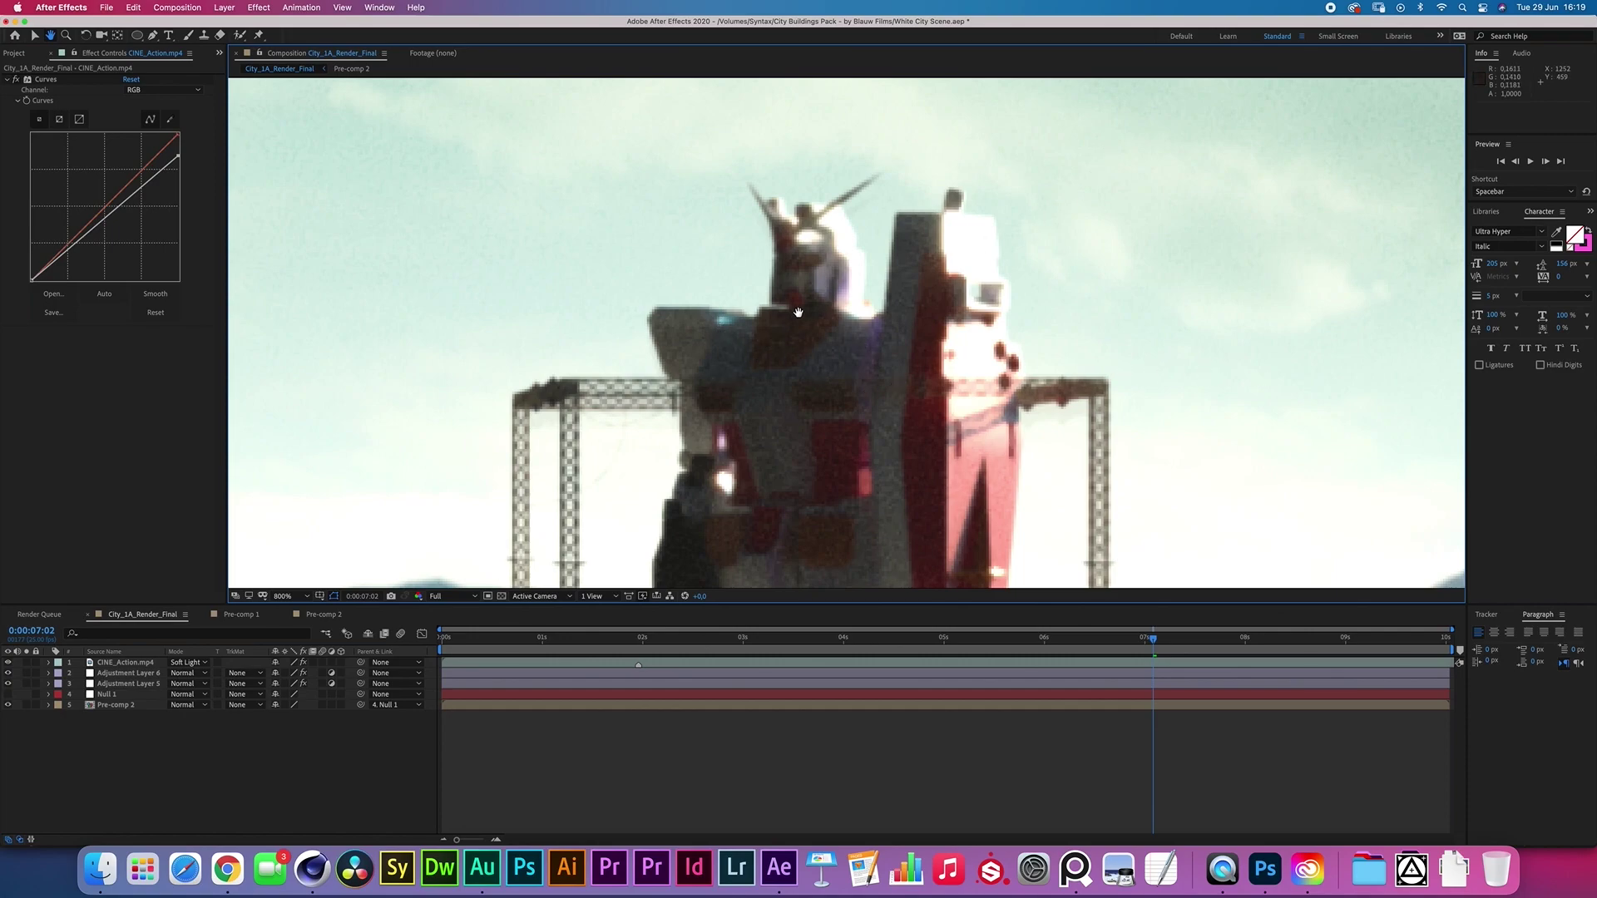
key(v)
key(comma)
key(comma)
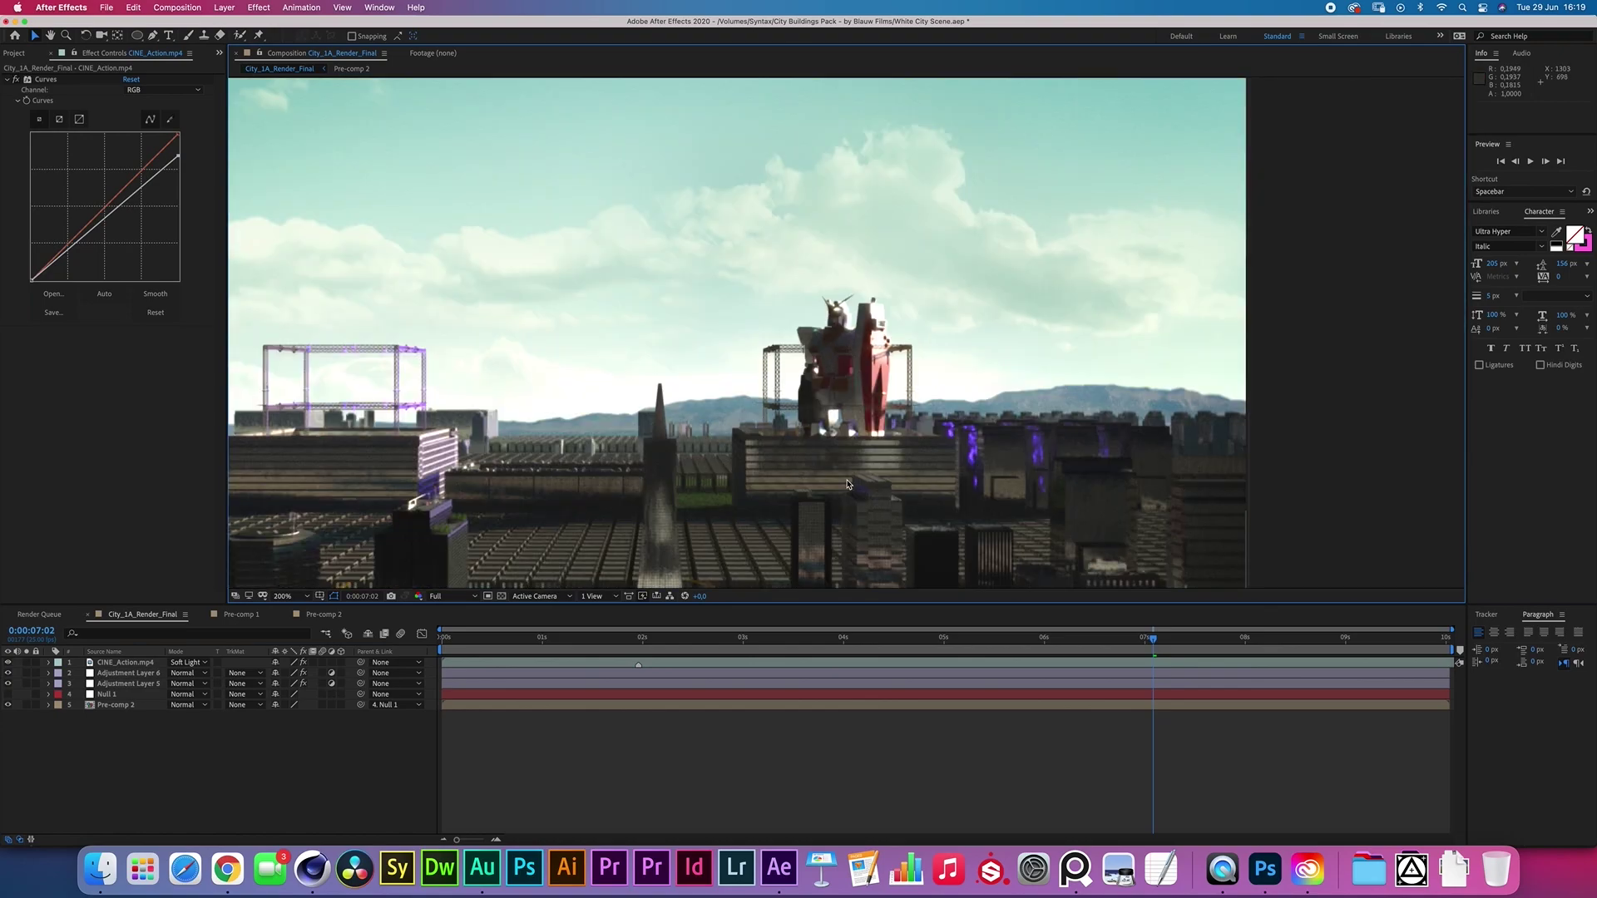
key(period)
key(comma)
key(comma)
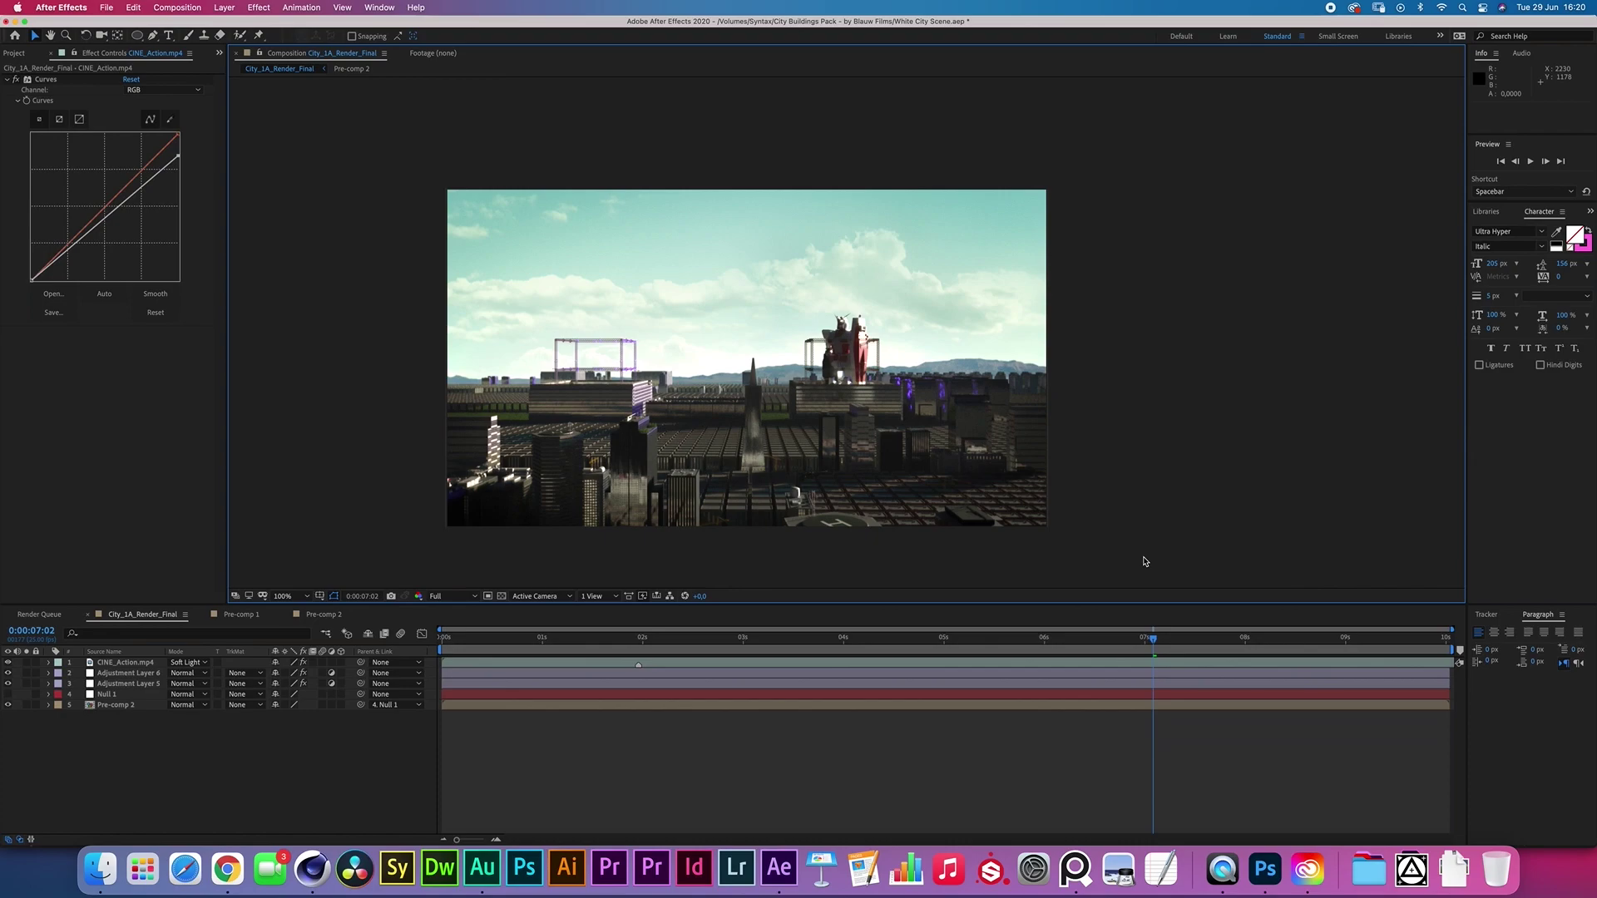
- Fit the finished composite in the viewer, then bring Chrome forward on the ArtStation portfolio
key(shift+/)
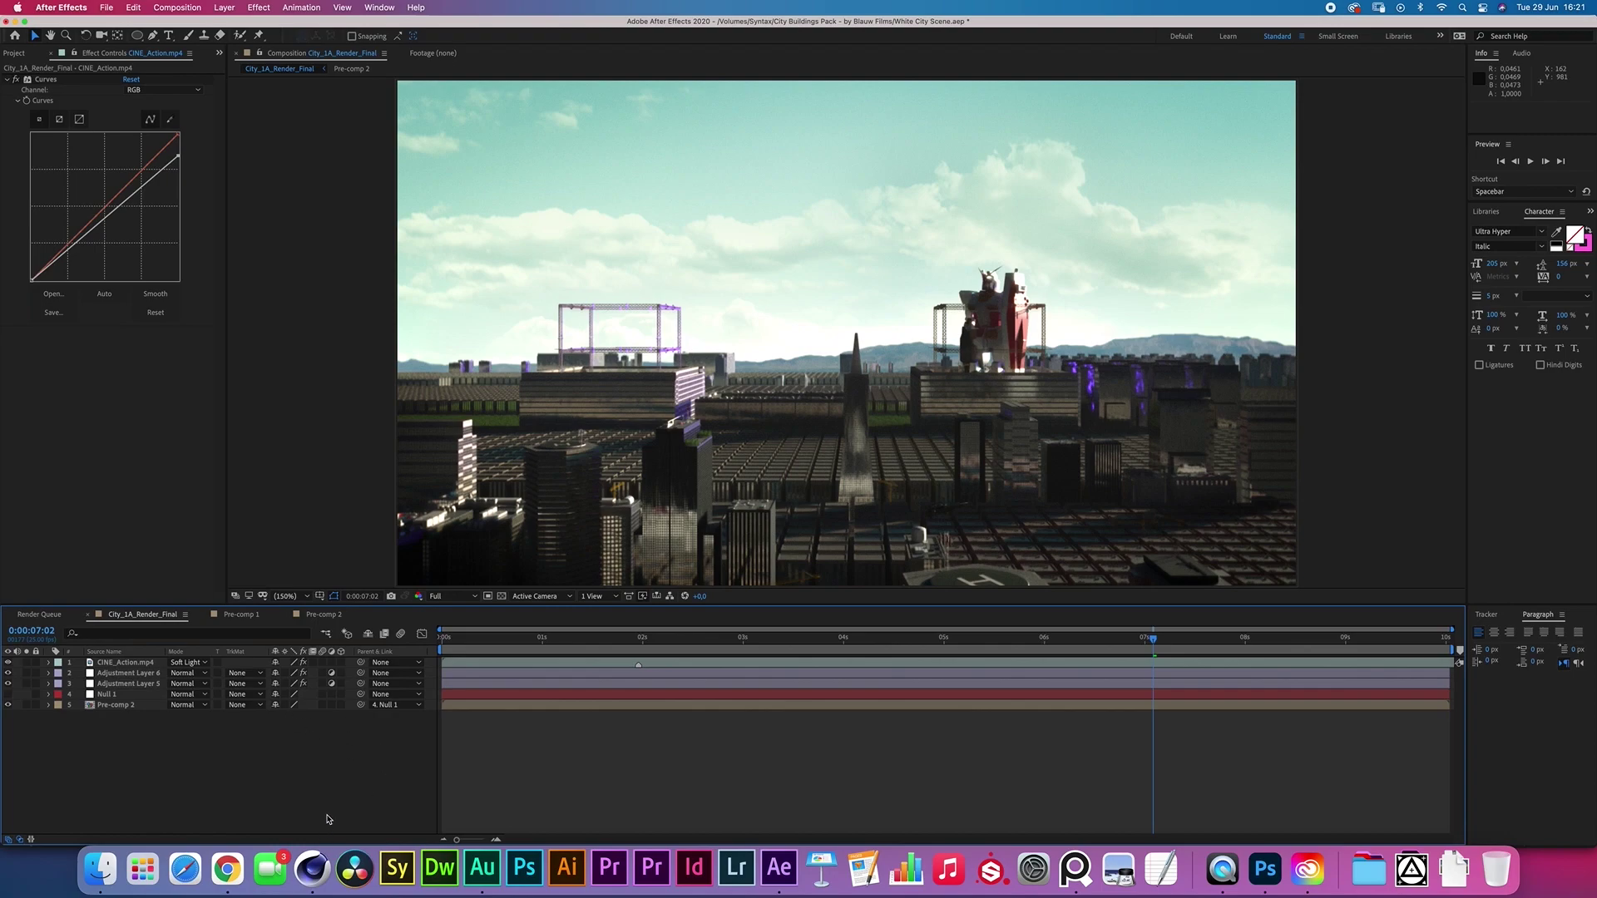
click(233, 870)
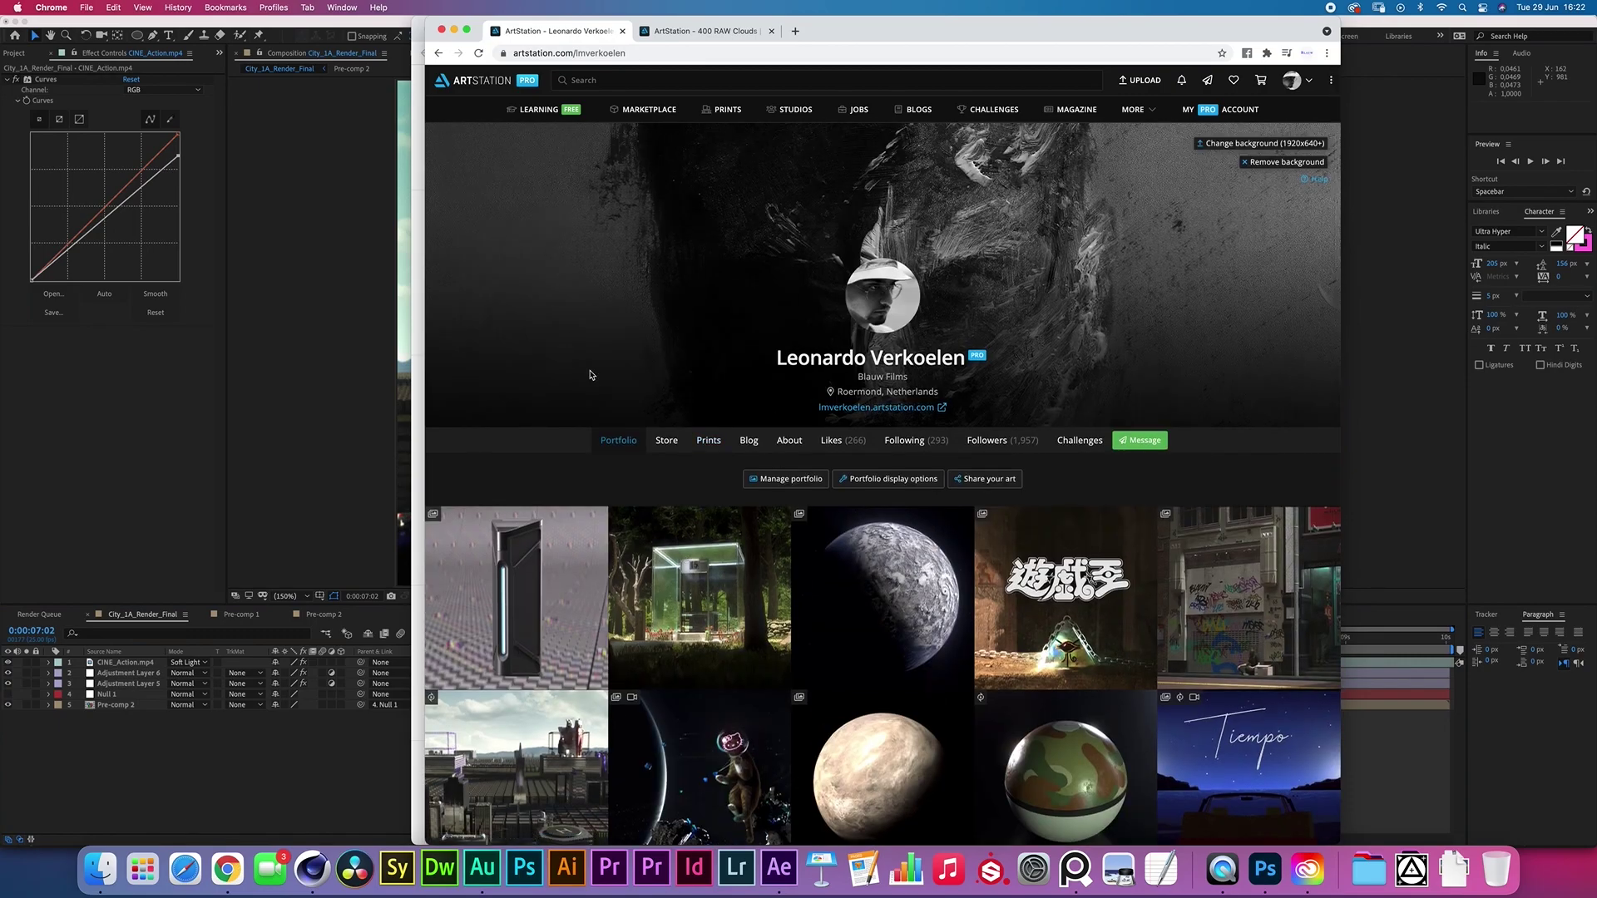
- Open the Store tab and browse products like Con-Struct! City Buildings Pack and 400 RAW Clouds
click(666, 441)
scroll(674, 587, down, 3)
scroll(657, 566, down, 3)
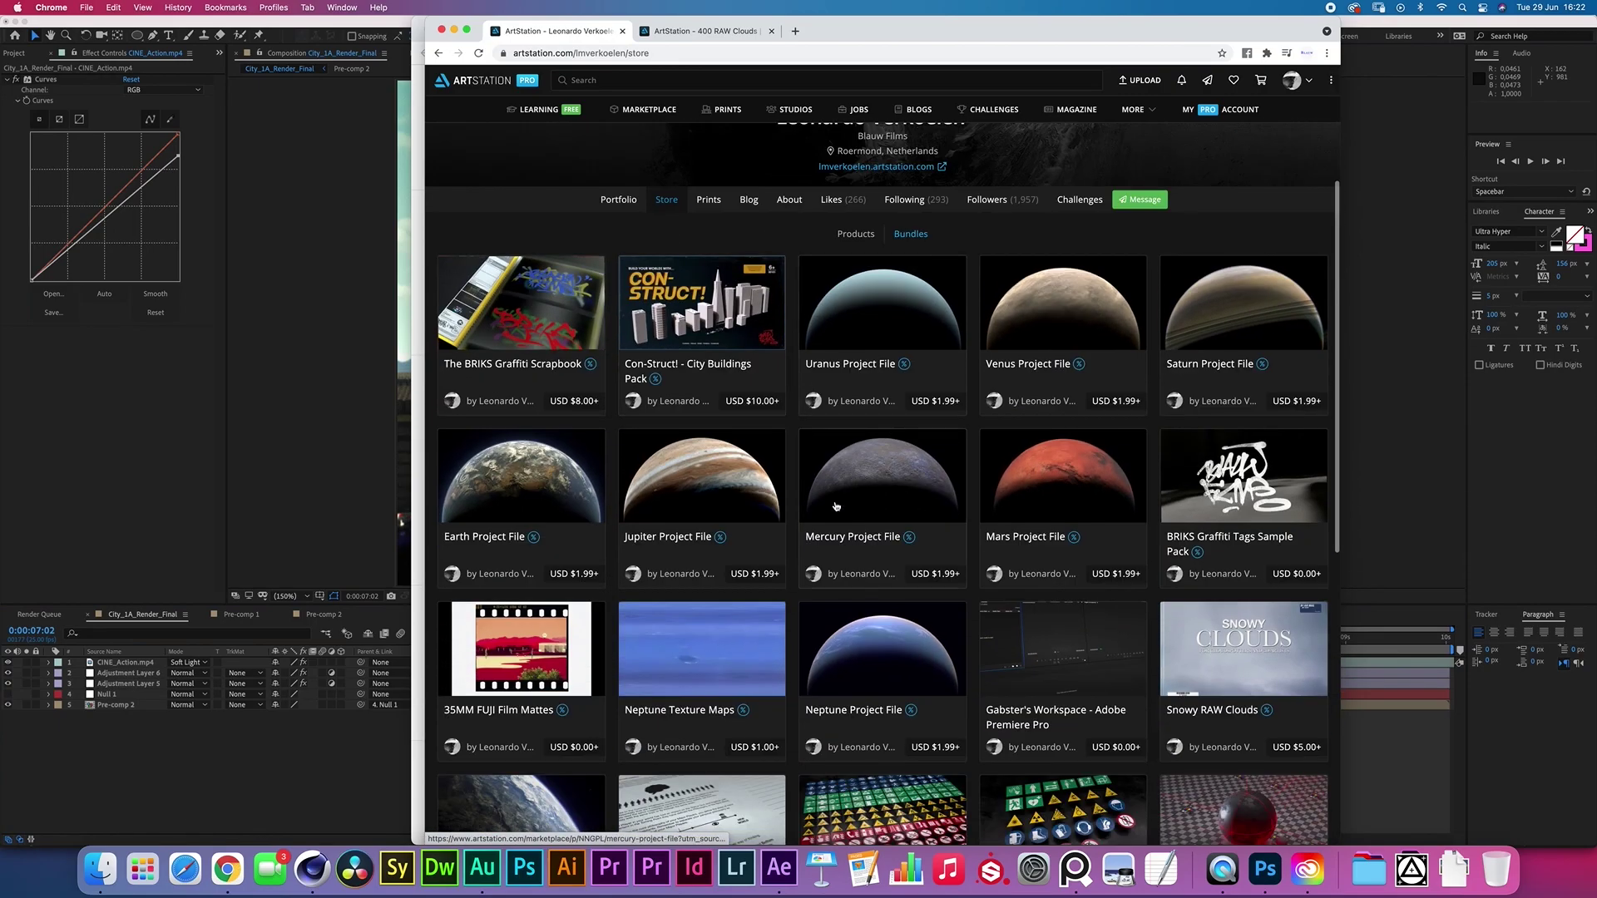
scroll(582, 466, up, 1)
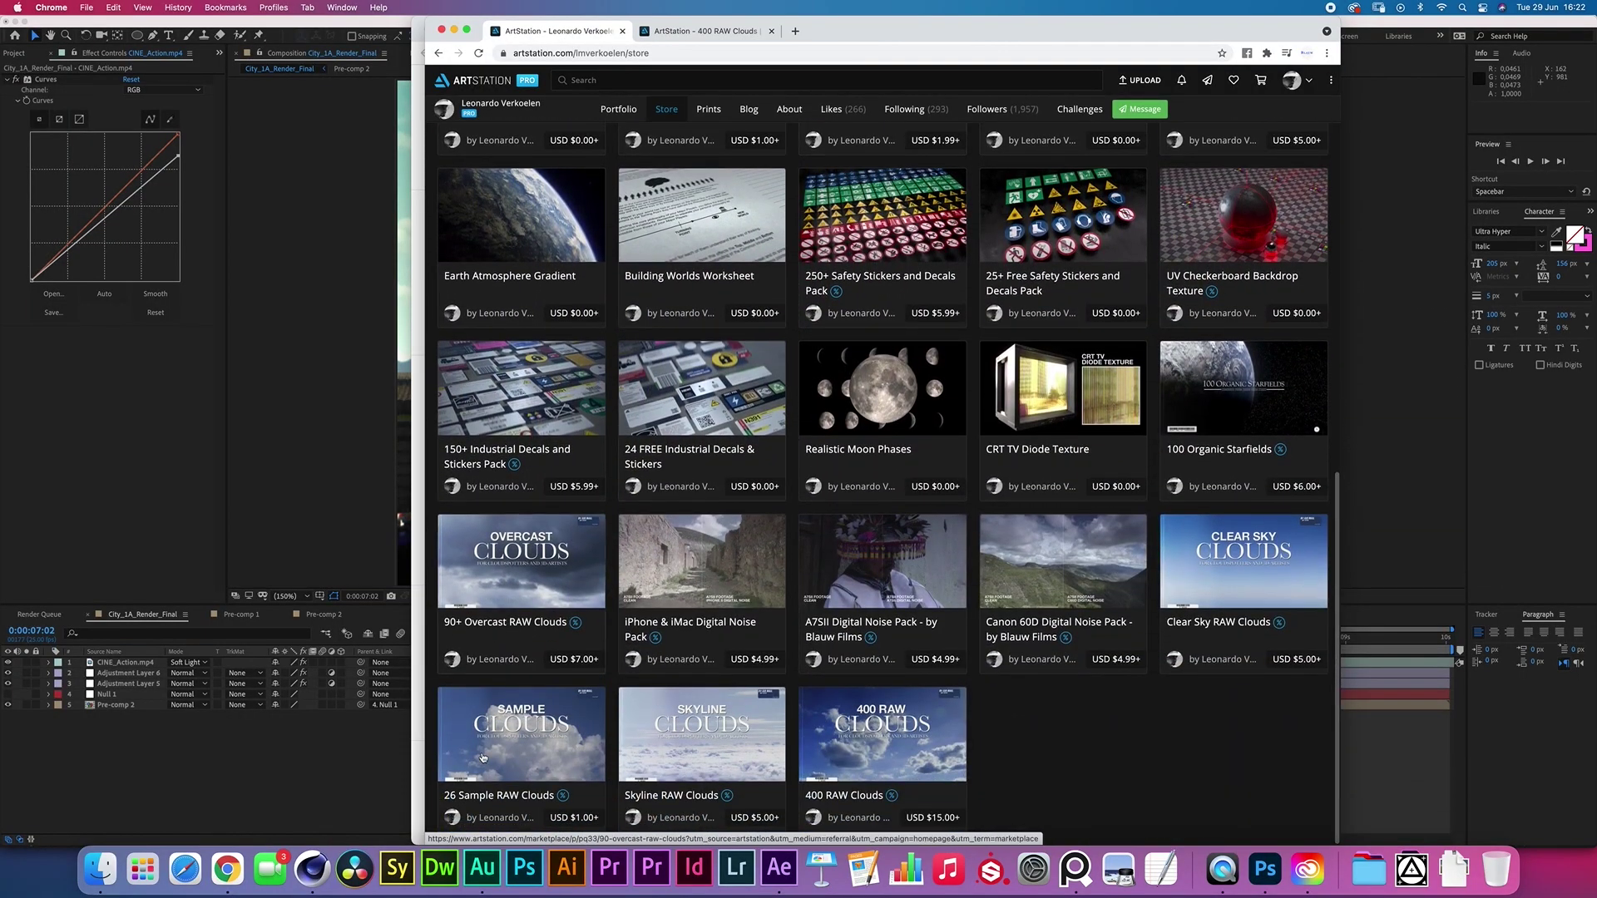
scroll(903, 369, up, 3)
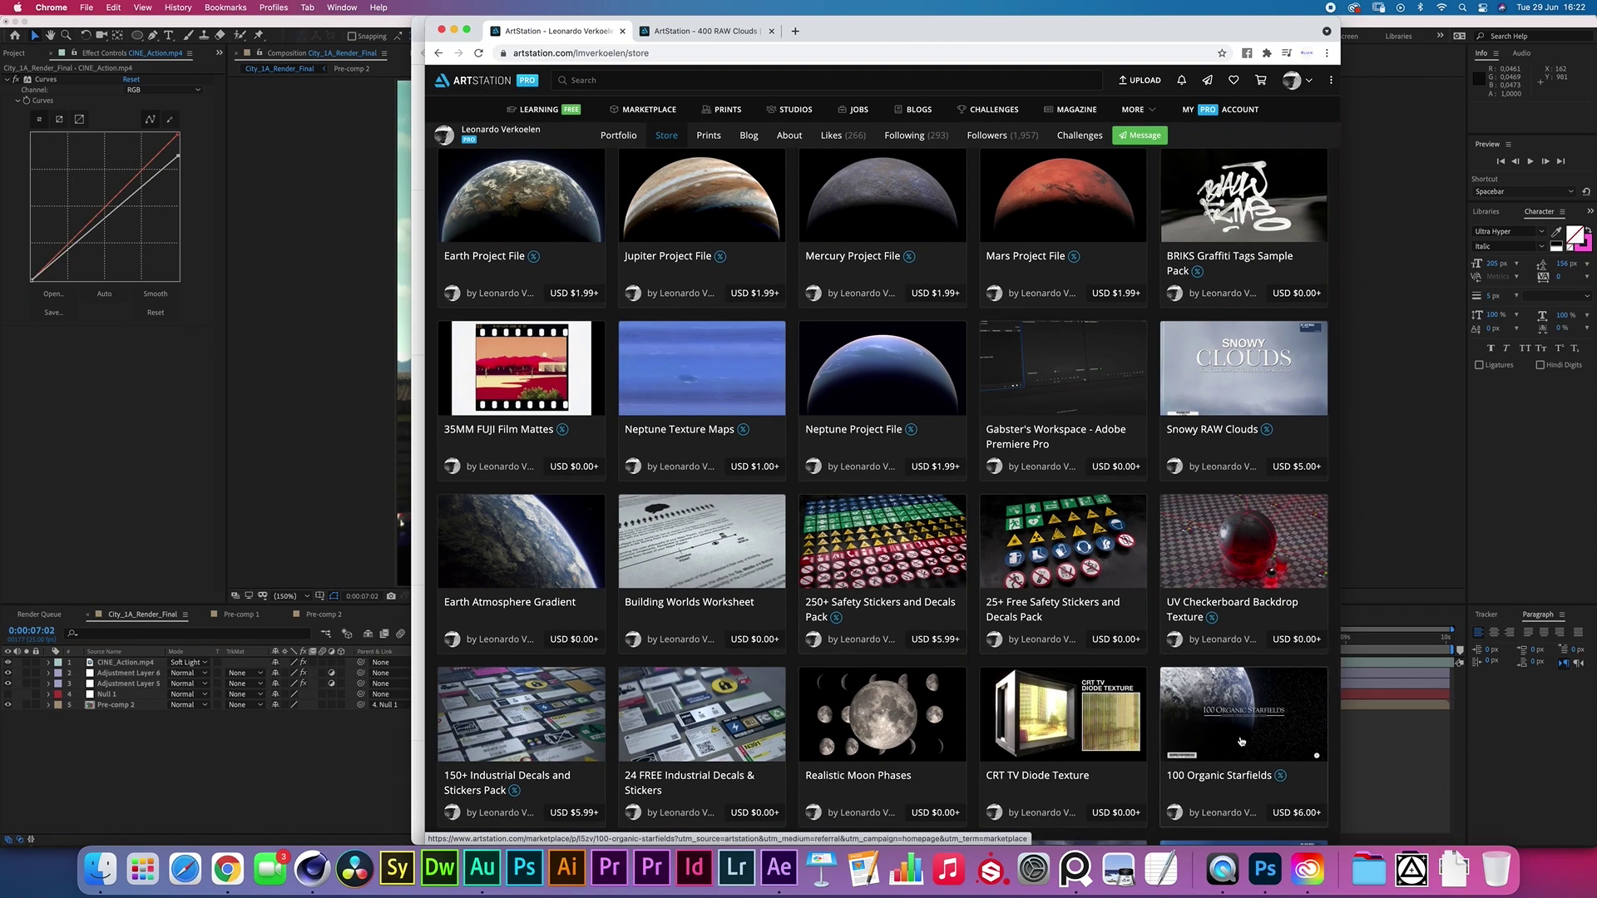
scroll(740, 355, up, 3)
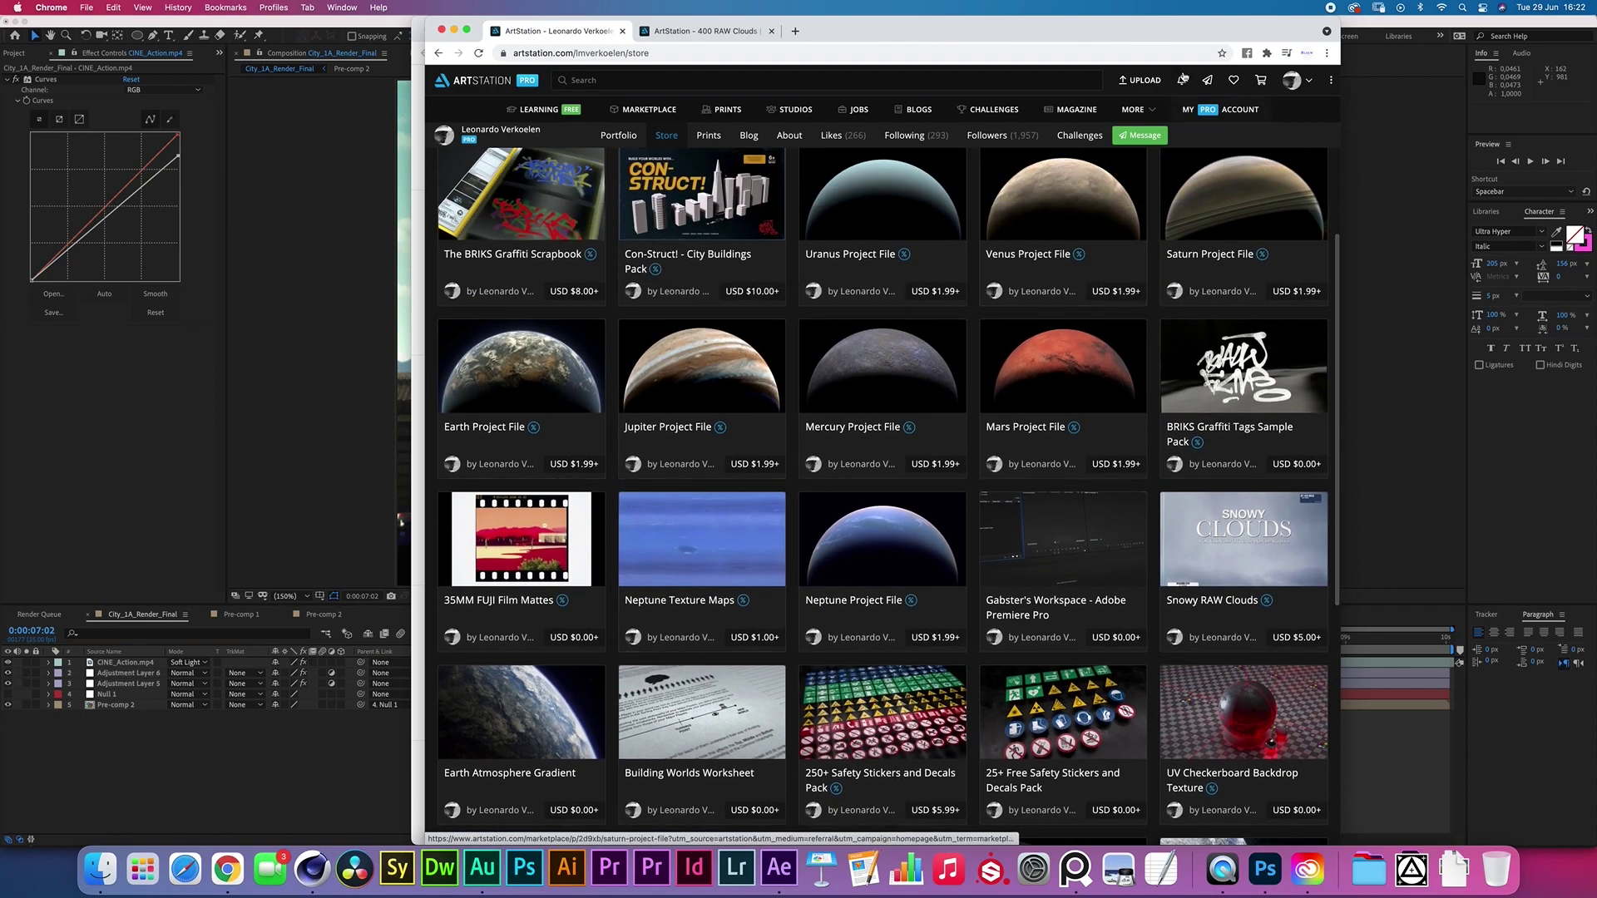